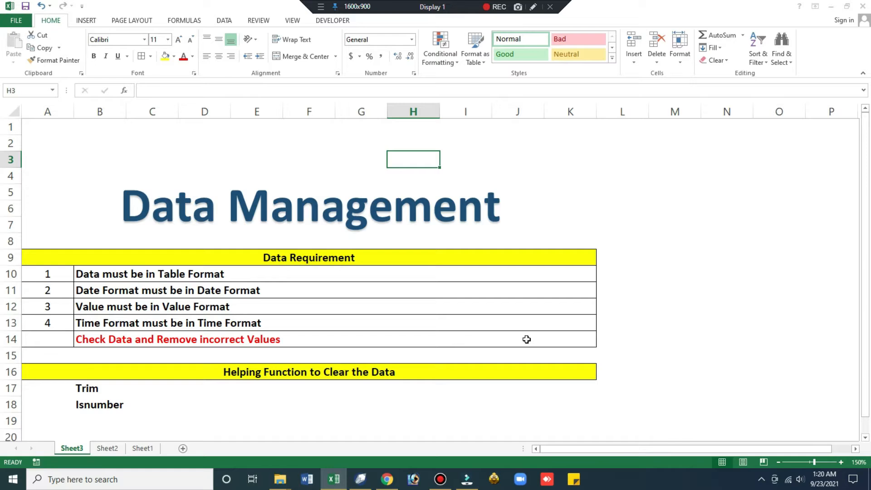
Switch from the table-format requirement on Sheet3 to Sheet2 and enlarge its view to 160%
{"action": "left_click", "coordinate": [151, 278]}
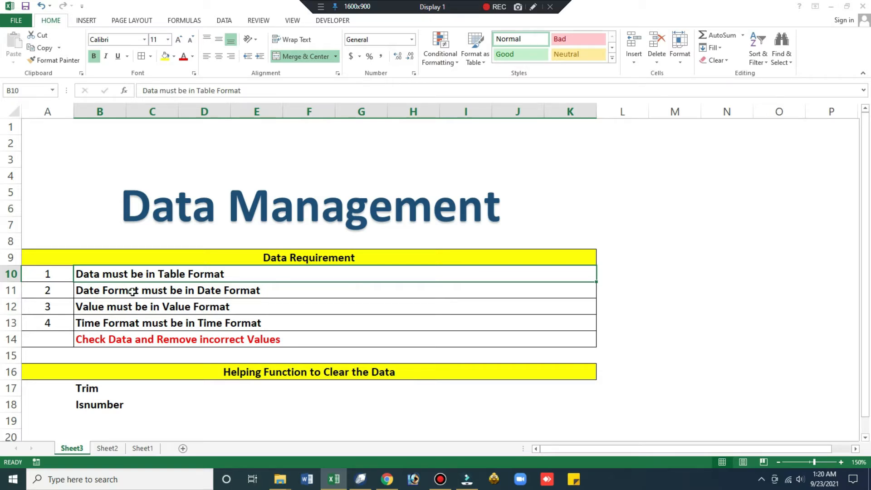
{"action": "key", "text": "ctrl+Page_Down"}
{"action": "key", "text": "ctrl+Up"}
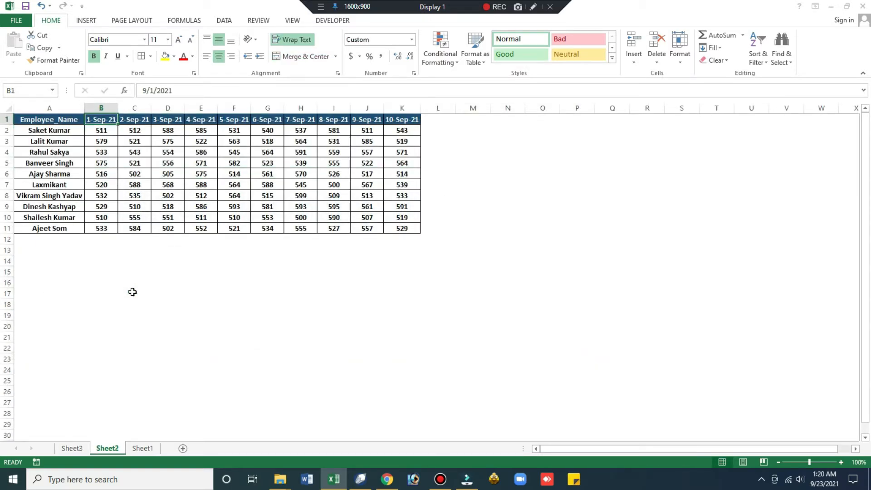
{"action": "left_click", "coordinate": [840, 462]}
{"action": "left_click", "coordinate": [841, 462]}
{"action": "left_click", "coordinate": [840, 462]}
{"action": "left_click", "coordinate": [841, 462]}
{"action": "left_click", "coordinate": [840, 462]}
{"action": "left_click", "coordinate": [840, 463]}
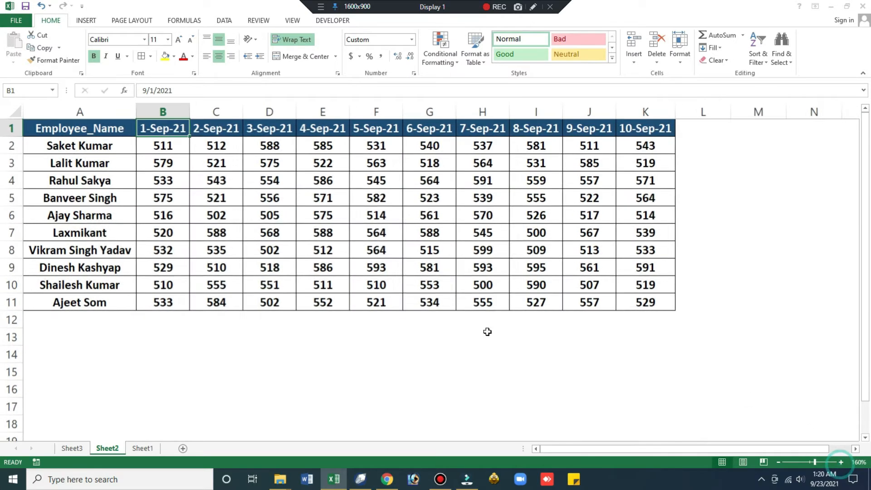
Examine the Sheet2 layout with employee names down column A and dates across B1:K1
{"action": "left_click_drag", "start_coordinate": [101, 132], "coordinate": [103, 233]}
{"action": "left_click", "coordinate": [176, 209]}
{"action": "left_click_drag", "start_coordinate": [169, 133], "coordinate": [644, 132]}
{"action": "left_click", "coordinate": [460, 228]}
{"action": "left_click", "coordinate": [163, 149]}
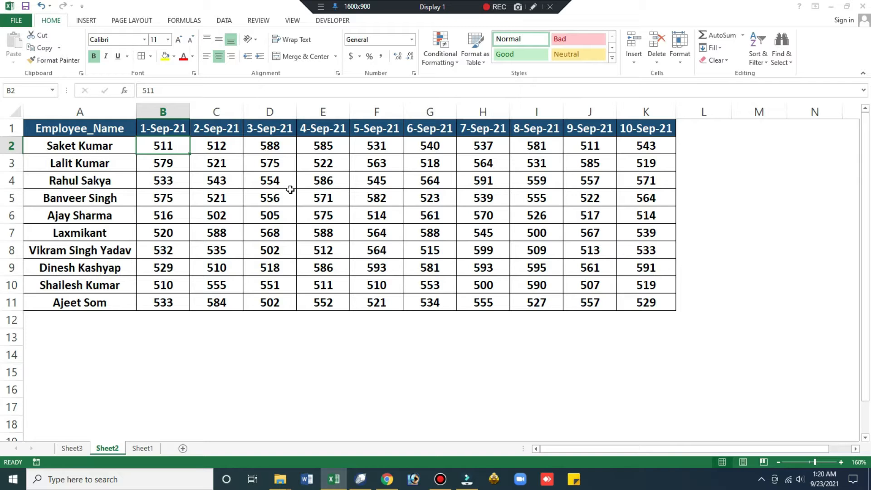
{"action": "left_click_drag", "start_coordinate": [168, 129], "coordinate": [620, 121]}
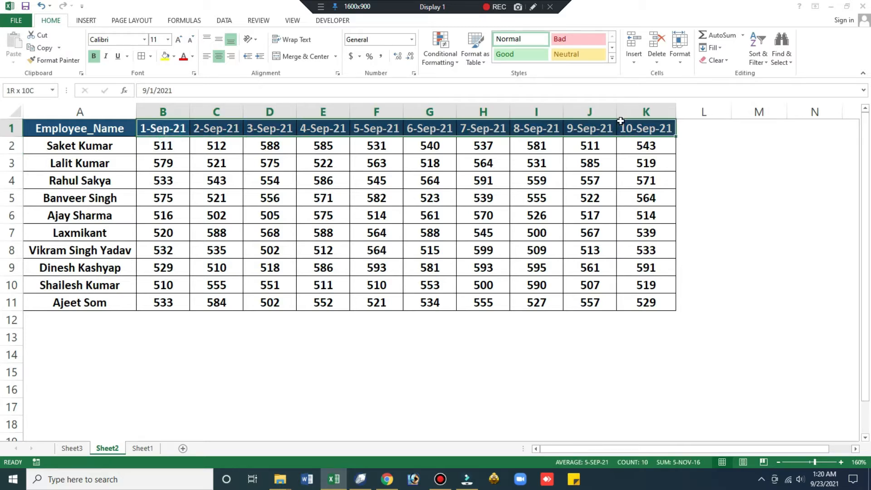
{"action": "left_click", "coordinate": [277, 192]}
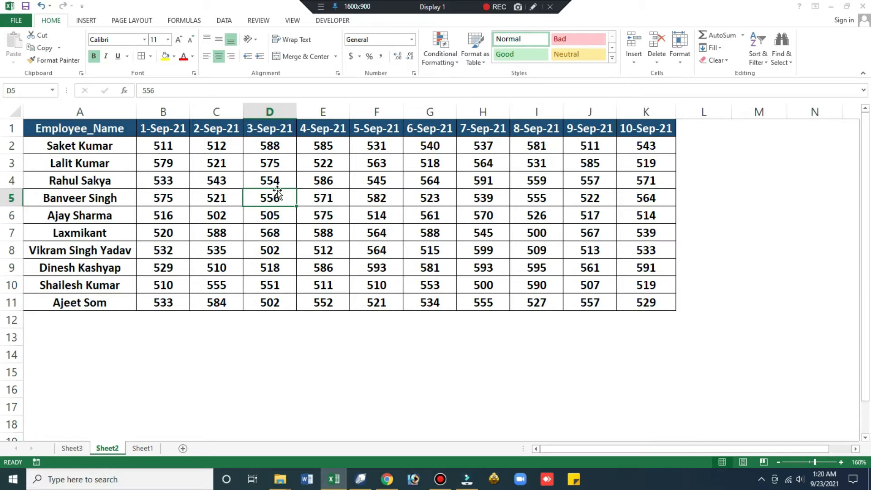
Cross out the Sheet2 table with two diagonal annotation lines
{"action": "left_click", "coordinate": [532, 7]}
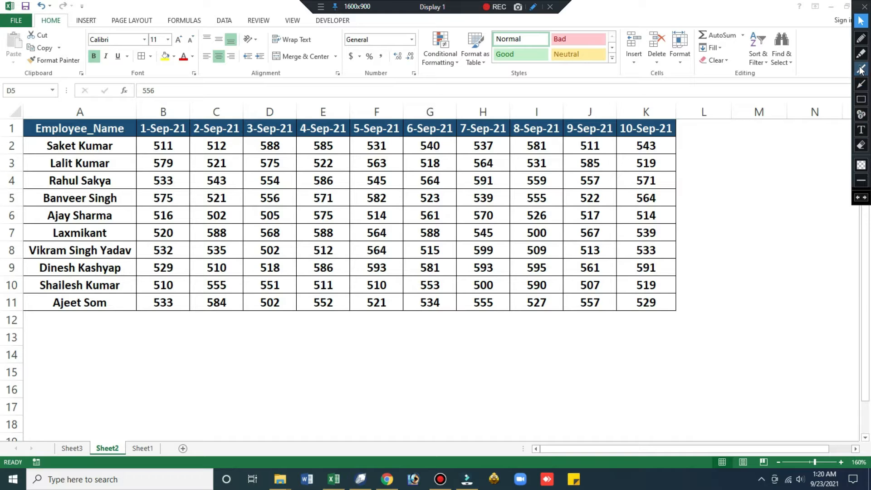
{"action": "left_click", "coordinate": [861, 69]}
{"action": "left_click_drag", "start_coordinate": [462, 166], "coordinate": [328, 344]}
{"action": "left_click_drag", "start_coordinate": [243, 173], "coordinate": [574, 377]}
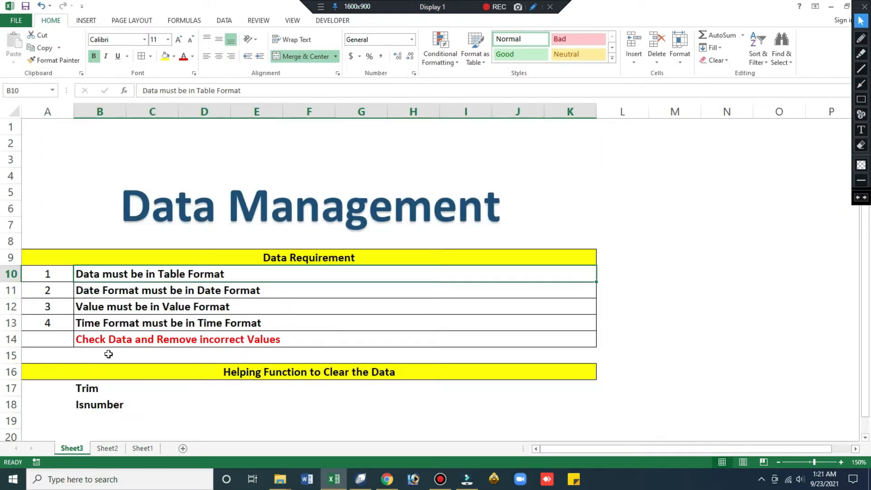
Show the start of the data on Sheet1 and add filters to its header row
{"action": "left_click", "coordinate": [122, 274]}
{"action": "key", "text": "ctrl+Page_Down"}
{"action": "key", "text": "ctrl+Page_Down"}
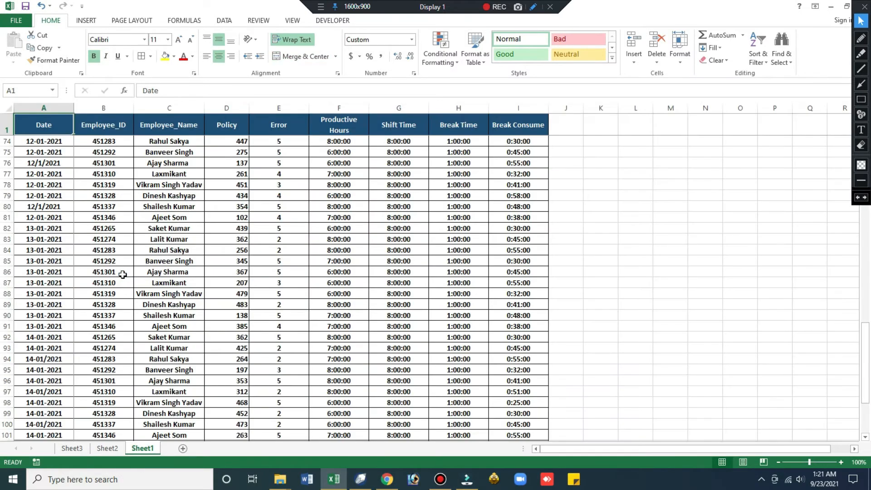
{"action": "scroll", "coordinate": [122, 274], "scroll_direction": "up", "scroll_amount": 20}
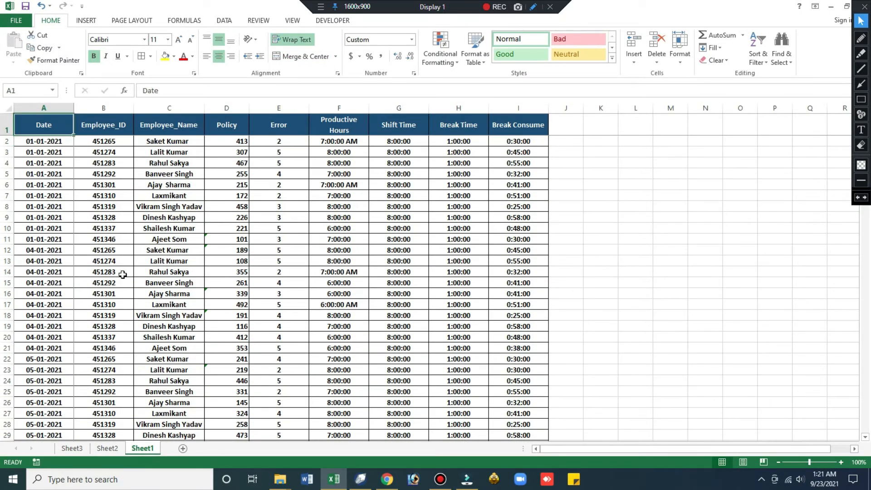
{"action": "key", "text": "ctrl+shift+l"}
Filter the Employee_Name column to show only the employee listed in row 2
{"action": "key", "text": "Right"}
{"action": "key", "text": "Right"}
{"action": "key", "text": "alt+Down"}
{"action": "key", "text": "Tab"}
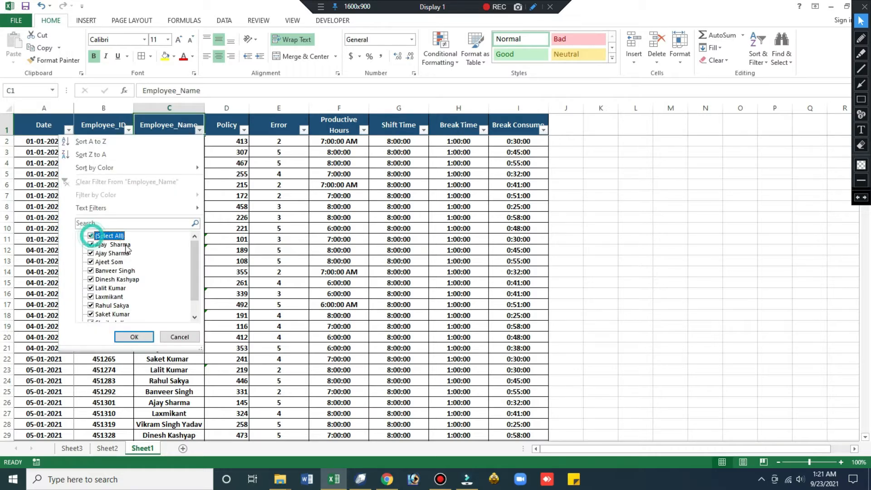
{"action": "left_click", "coordinate": [90, 236]}
{"action": "left_click", "coordinate": [91, 313]}
{"action": "left_click", "coordinate": [129, 335]}
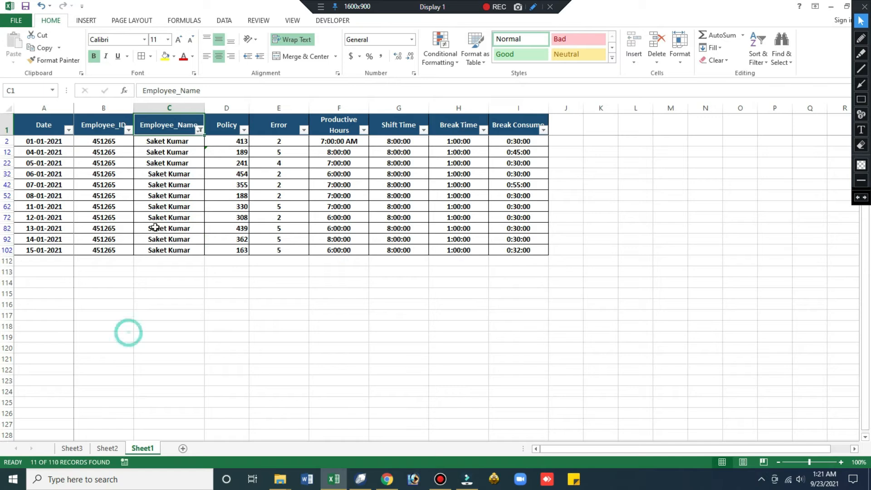
Examine the filtered employee's records and the run of dates in the Date column
{"action": "key", "text": "Down"}
{"action": "key", "text": "Down"}
{"action": "key", "text": "Up"}
{"action": "key", "text": "Up"}
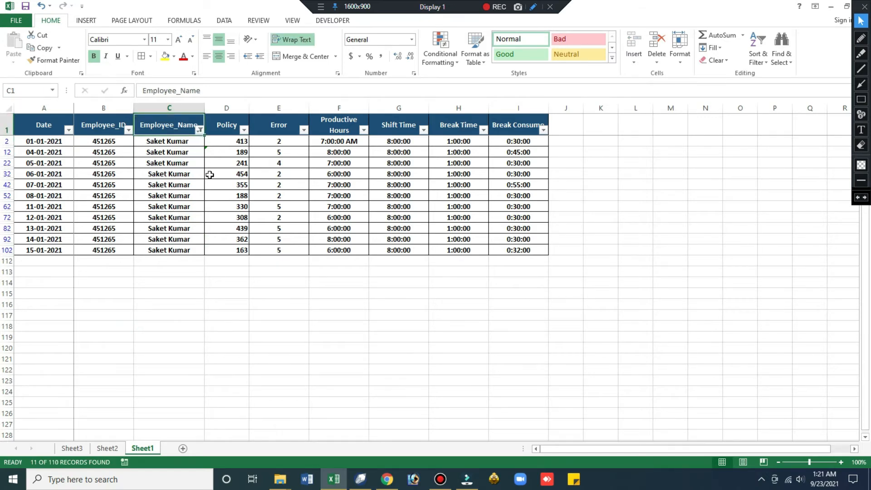
{"action": "key", "text": "Down"}
{"action": "key", "text": "Left"}
{"action": "key", "text": "Left"}
{"action": "key", "text": "ctrl+shift+Down"}
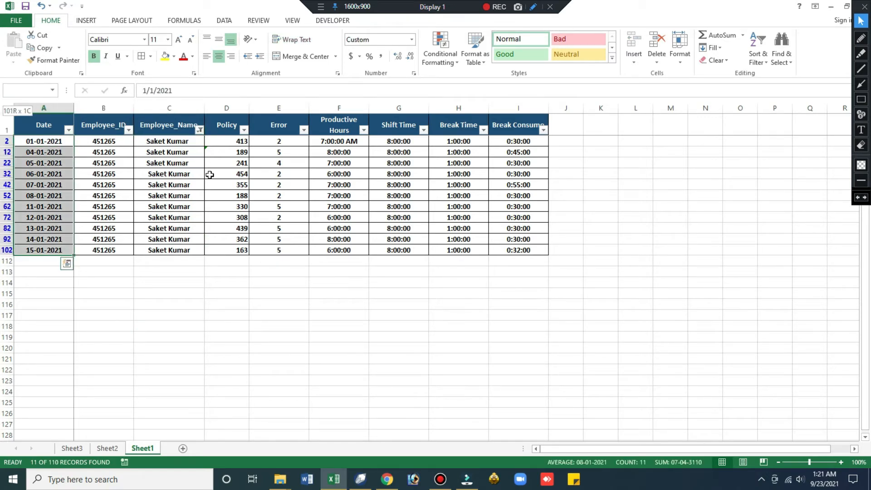
{"action": "key", "text": "Up"}
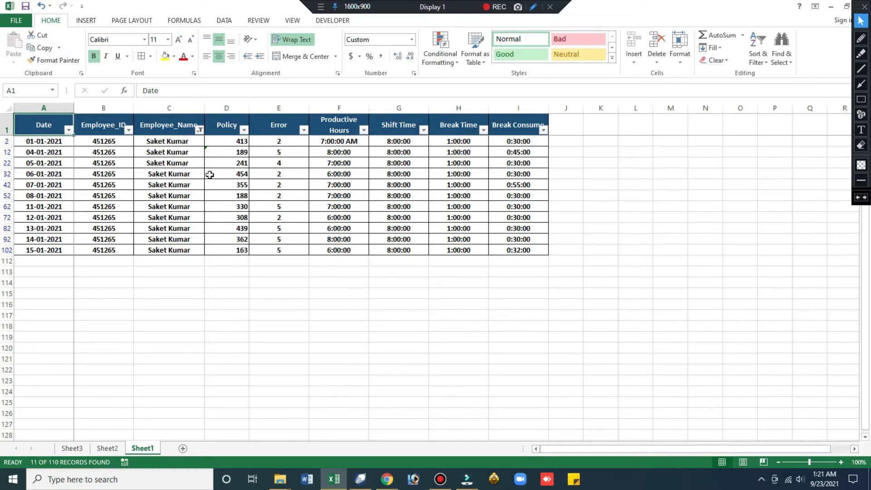
Examine the first filtered record field by field from Date through Productive Hours
{"action": "key", "text": "Down"}
{"action": "key", "text": "Down"}
{"action": "key", "text": "Right"}
{"action": "key", "text": "Right"}
{"action": "key", "text": "Up"}
{"action": "key", "text": "Left"}
{"action": "key", "text": "Left"}
{"action": "key", "text": "Right"}
{"action": "key", "text": "Right"}
{"action": "key", "text": "Right"}
{"action": "key", "text": "Right"}
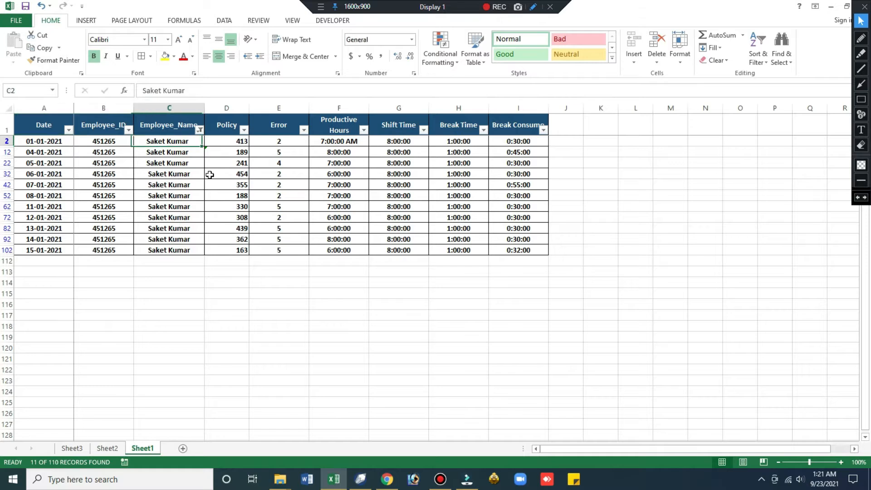
{"action": "key", "text": "Right"}
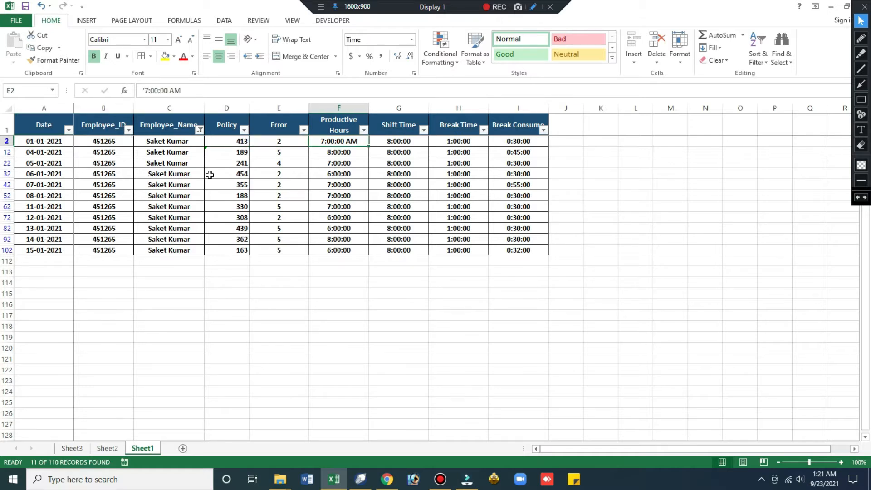
{"action": "key", "text": "Left"}
{"action": "key", "text": "Left"}
{"action": "key", "text": "Left"}
{"action": "key", "text": "Left"}
{"action": "key", "text": "Left"}
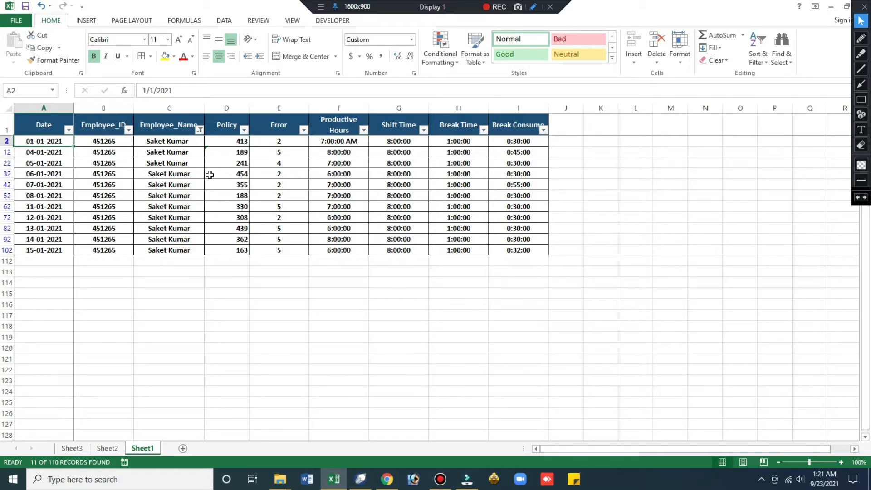
Copy the date headers and values in B1:K11 on Sheet2 to a second block starting at L1
{"action": "key", "text": "ctrl+Page_Up"}
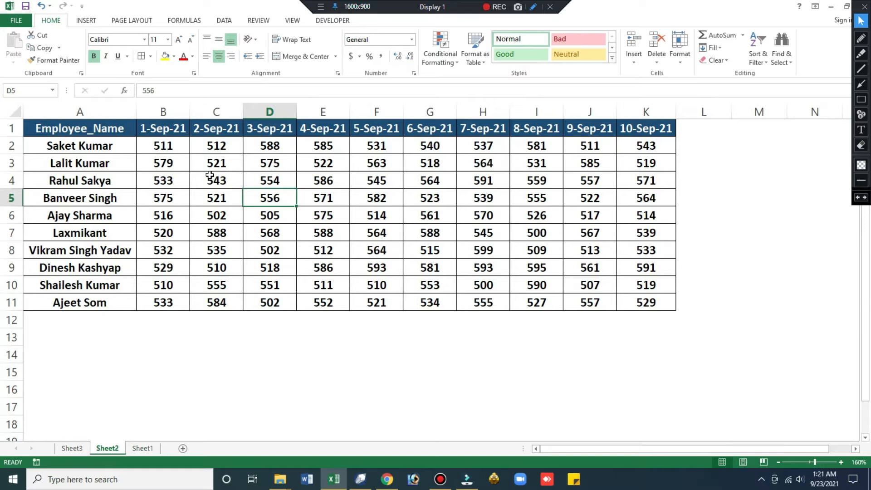
{"action": "left_click", "coordinate": [174, 134]}
{"action": "left_click", "coordinate": [173, 144]}
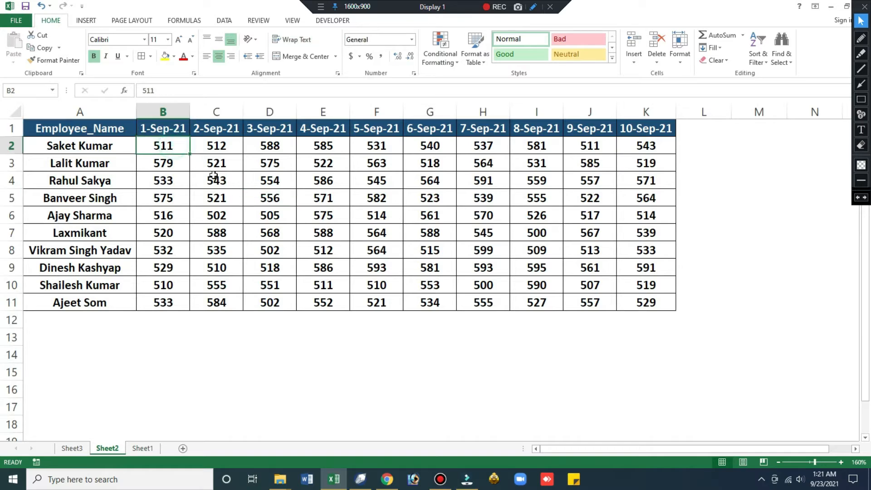
{"action": "left_click_drag", "start_coordinate": [170, 130], "coordinate": [643, 307]}
{"action": "key", "text": "ctrl+c"}
{"action": "left_click", "coordinate": [690, 125]}
{"action": "key", "text": "ctrl+v"}
{"action": "key", "text": "Escape"}
{"action": "left_click", "coordinate": [701, 146]}
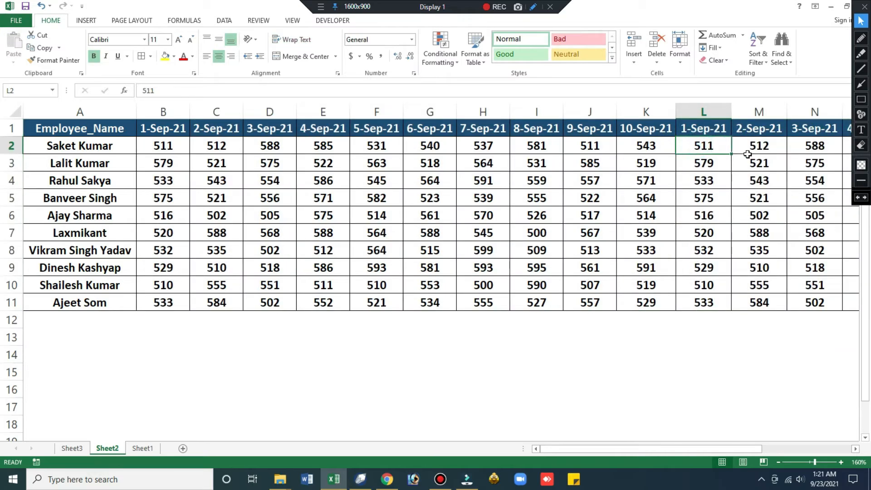
Fill L2:U11 on Sheet2 with the 8:00:00 productive-hours value copied from cell F12 on Sheet1
{"action": "key", "text": "ctrl+Page_Down"}
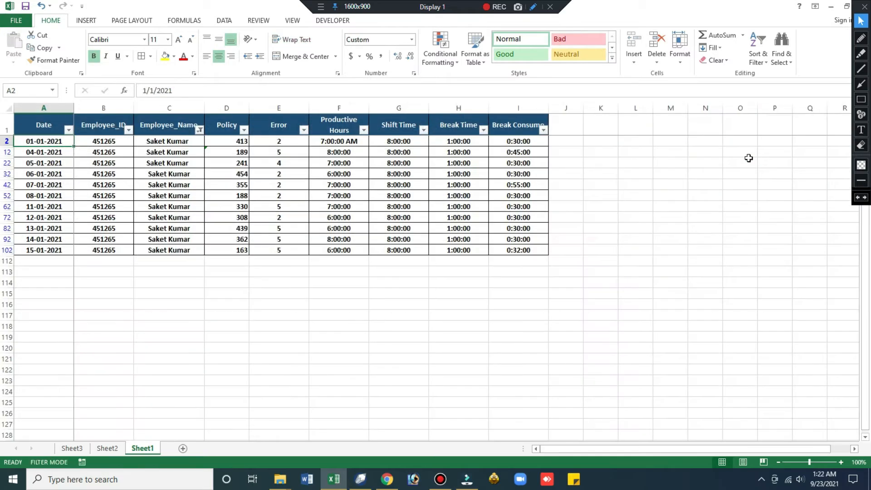
{"action": "left_click", "coordinate": [357, 153]}
{"action": "key", "text": "ctrl+c"}
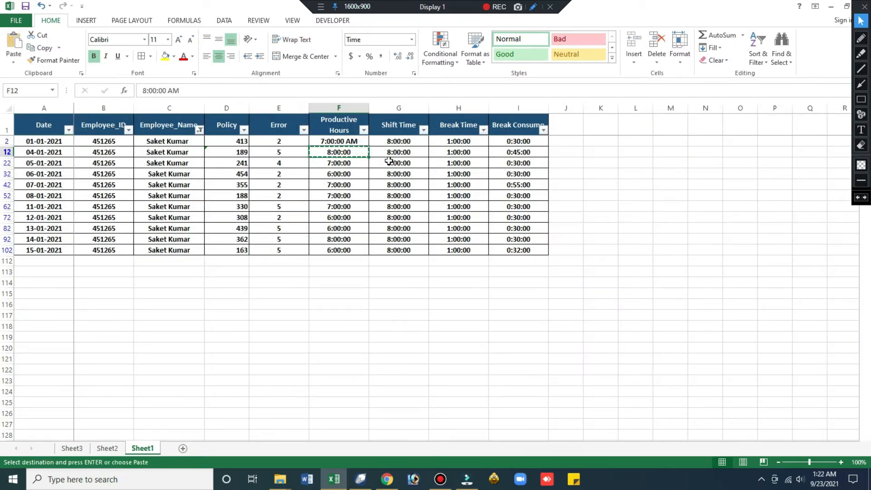
{"action": "key", "text": "ctrl+Page_Up"}
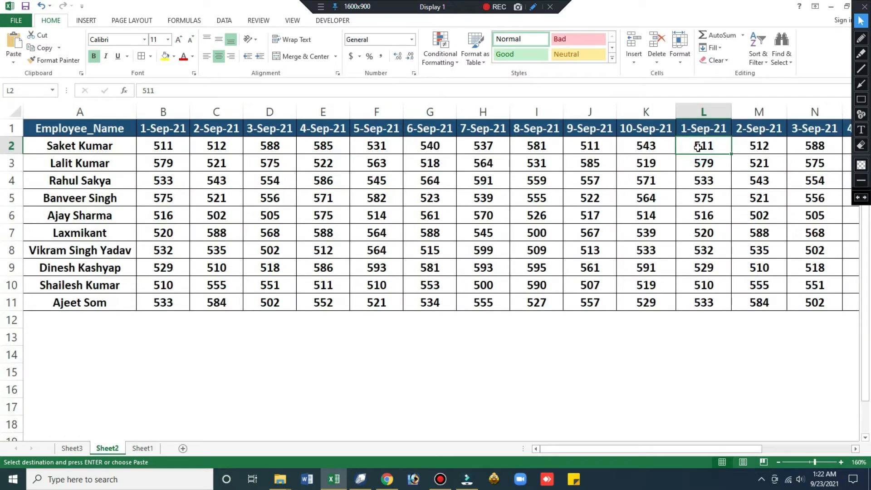
{"action": "key", "text": "ctrl+shift+End"}
{"action": "key", "text": "Escape"}
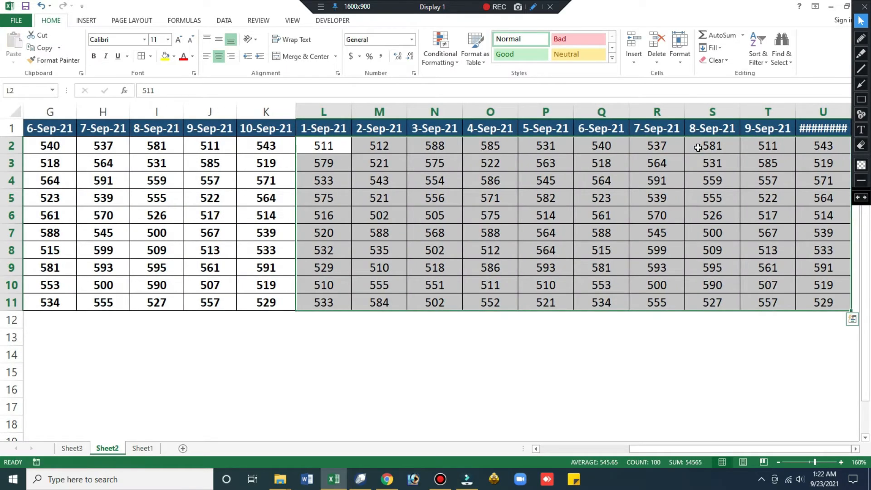
{"action": "key", "text": "ctrl+Page_Down"}
{"action": "key", "text": "ctrl+c"}
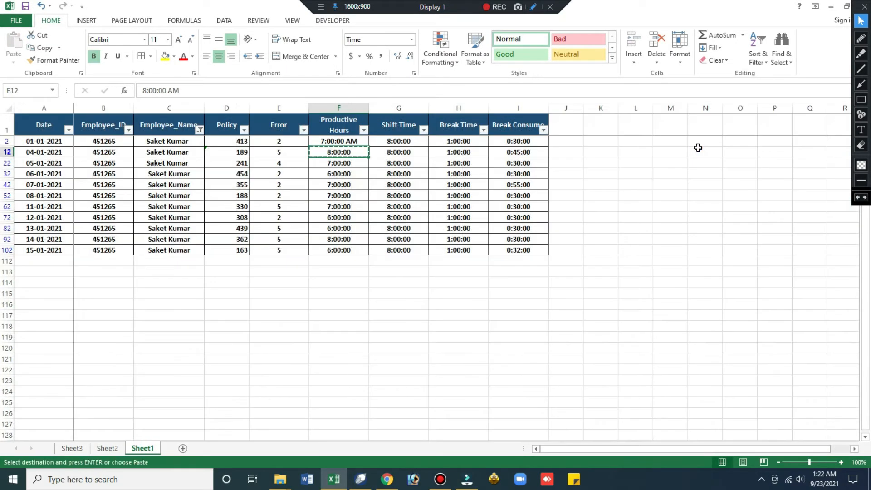
{"action": "key", "text": "ctrl+Page_Up"}
{"action": "key", "text": "ctrl+v"}
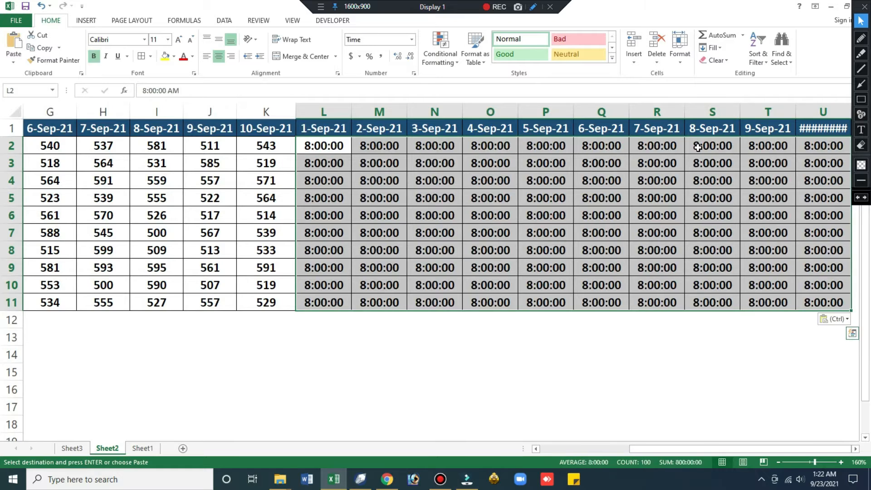
{"action": "key", "text": "Escape"}
{"action": "key", "text": "Up"}
{"action": "key", "text": "ctrl+shift+End"}
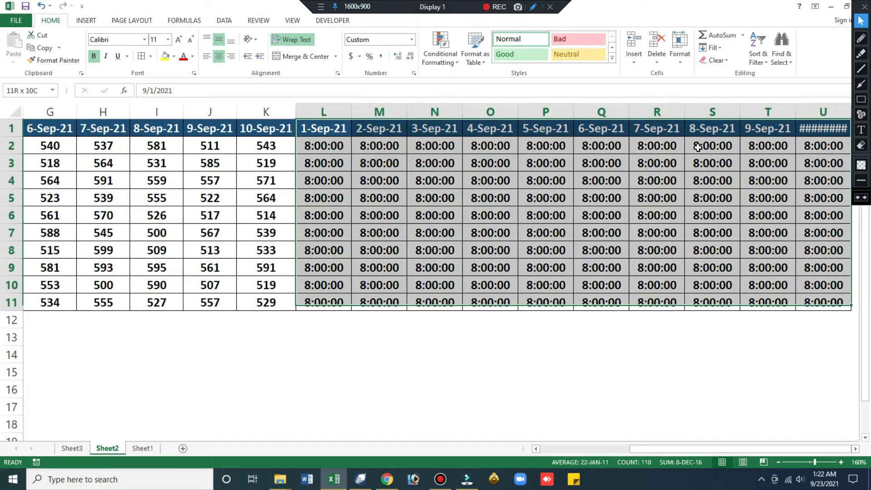
{"action": "key", "text": "alt"}
{"action": "key", "text": "h"}
{"action": "key", "text": "Escape"}
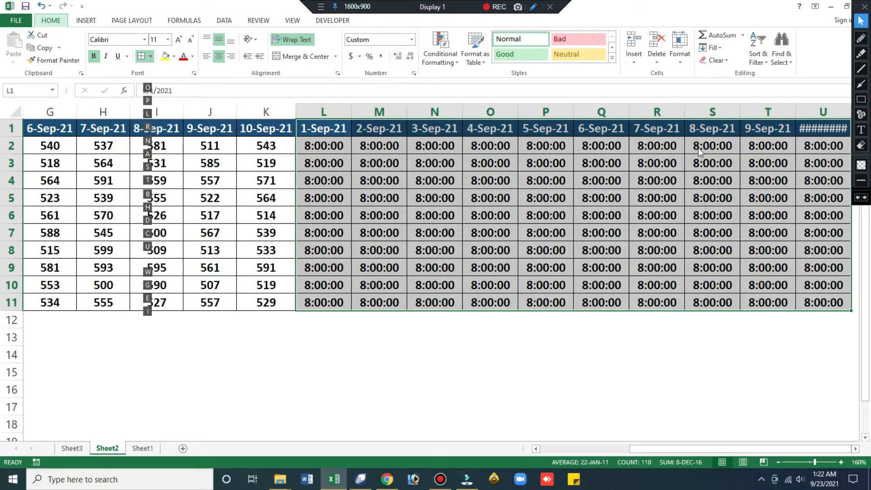
{"action": "key", "text": "Escape"}
{"action": "key", "text": "ctrl+Home"}
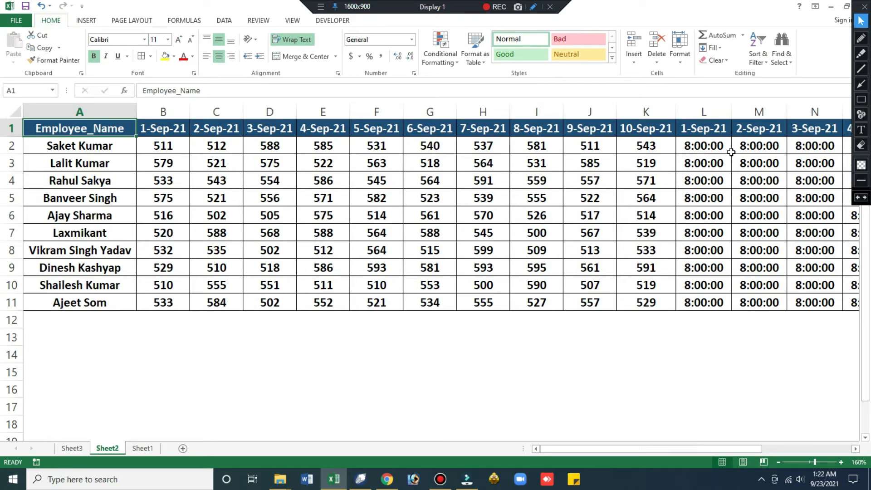
Delete the duplicate date columns L through U from Sheet2
{"action": "left_click", "coordinate": [696, 132]}
{"action": "key", "text": "ctrl+shift+Right"}
{"action": "key", "text": "ctrl+space"}
{"action": "key", "text": "ctrl+minus"}
{"action": "key", "text": "ctrl+Home"}
Compare the filtered record layout on Sheet1 with the date-per-column layout on Sheet2
{"action": "key", "text": "ctrl+Page_Down"}
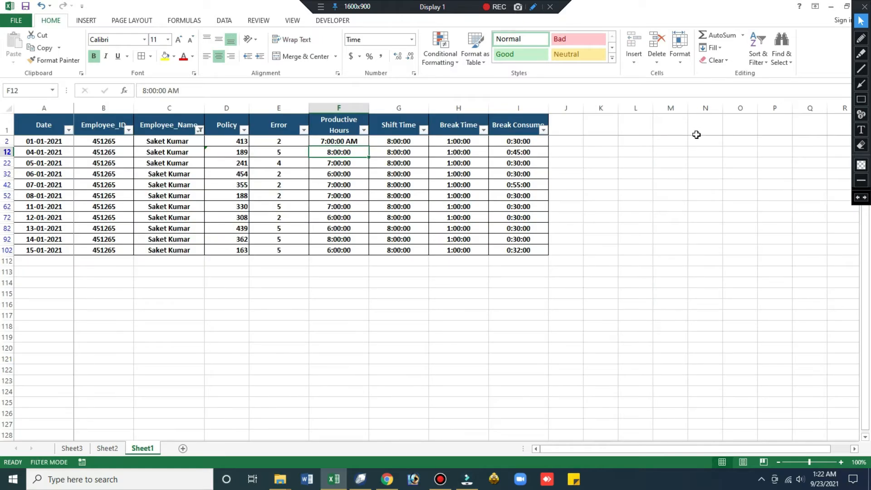
{"action": "key", "text": "ctrl+Page_Up"}
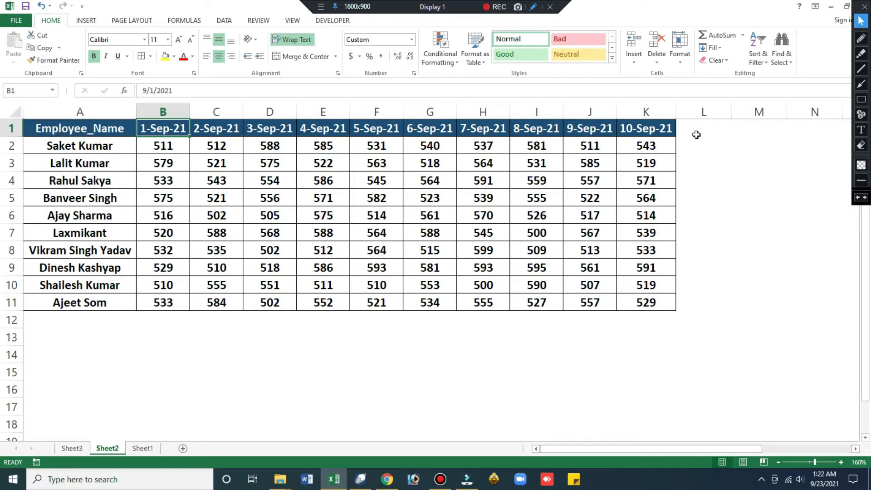
{"action": "key", "text": "Down"}
{"action": "key", "text": "Right"}
{"action": "key", "text": "Right"}
{"action": "key", "text": "Left"}
{"action": "key", "text": "Left"}
{"action": "key", "text": "ctrl+Page_Down"}
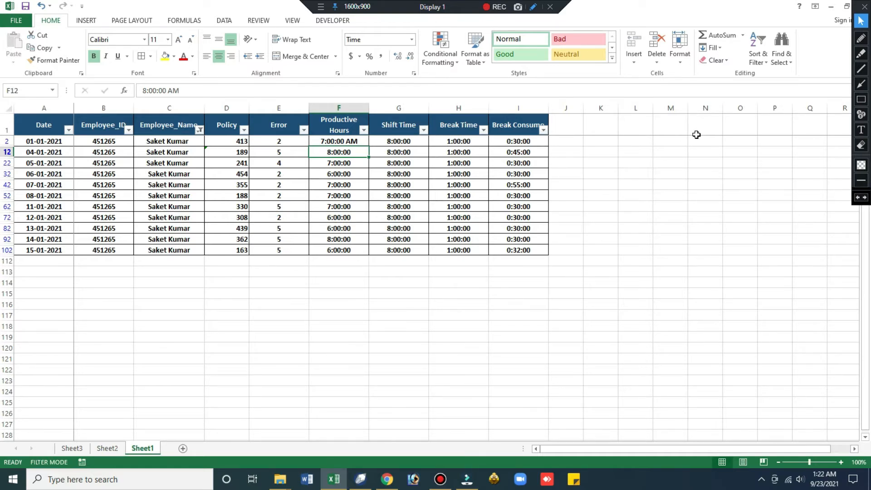
Return to Sheet3 and review the table-format and date-format requirements in rows 10 and 11
{"action": "key", "text": "ctrl+Page_Up"}
{"action": "key", "text": "ctrl+Page_Up"}
{"action": "left_click", "coordinate": [140, 271]}
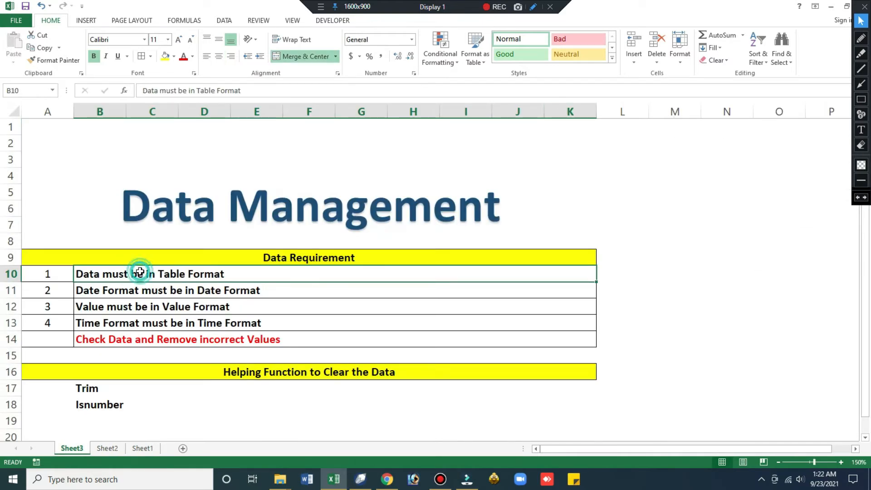
{"action": "left_click", "coordinate": [166, 292]}
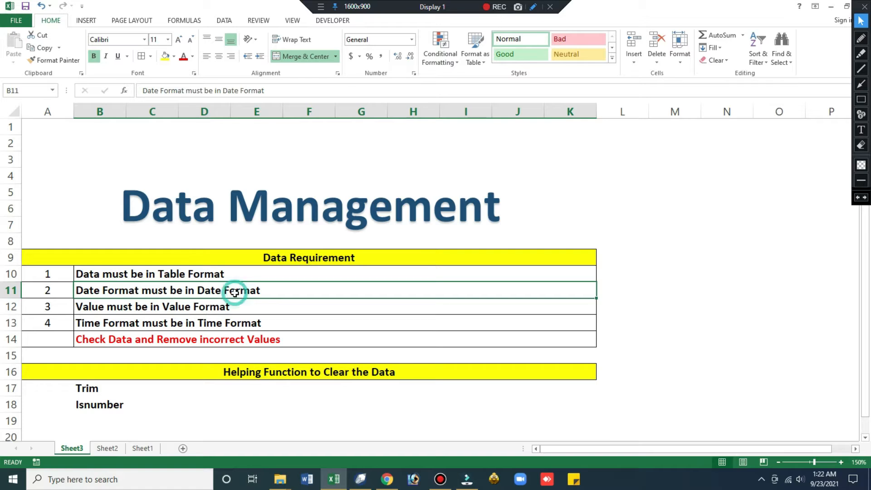
Remove the filter from the Sheet1 table to show all employee records
{"action": "key", "text": "ctrl+Page_Down"}
{"action": "key", "text": "ctrl+Page_Down"}
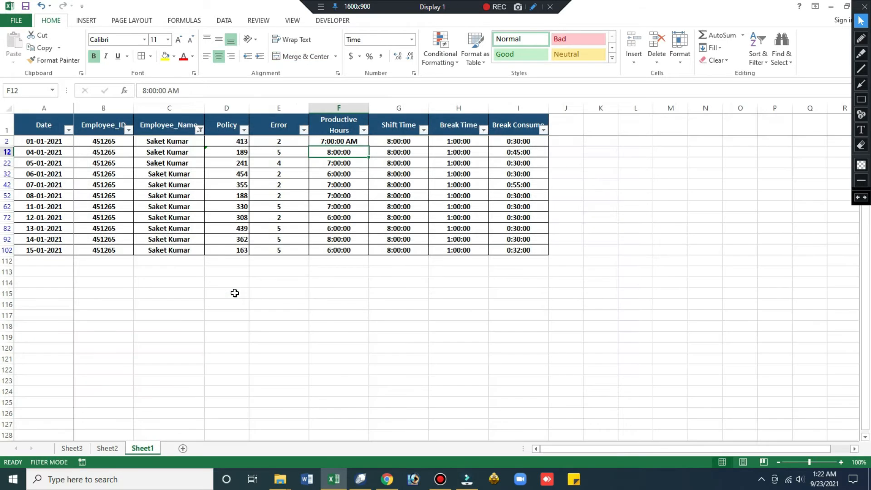
{"action": "key", "text": "ctrl+Up"}
{"action": "key", "text": "ctrl+shift+l"}
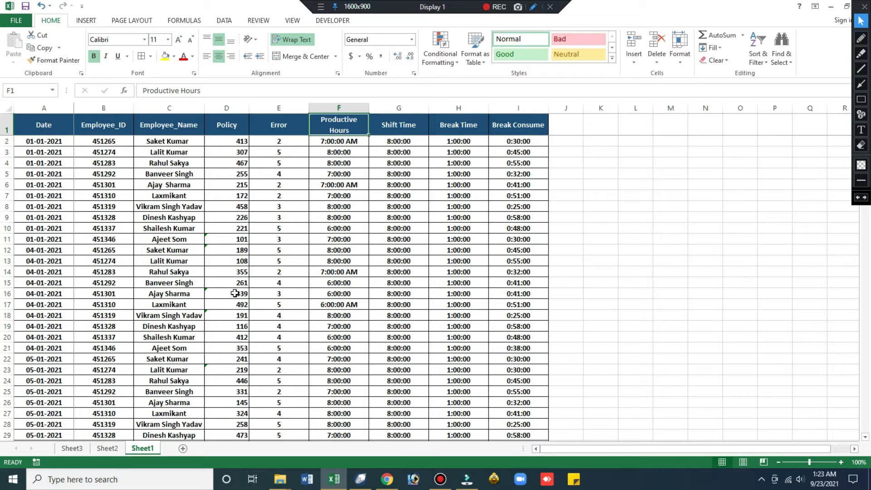
Review the entries at the start of the Date column on Sheet1
{"action": "key", "text": "Home"}
{"action": "key", "text": "Down"}
{"action": "key", "text": "Down"}
{"action": "key", "text": "Down"}
{"action": "key", "text": "Down"}
{"action": "key", "text": "Down"}
{"action": "key", "text": "Down"}
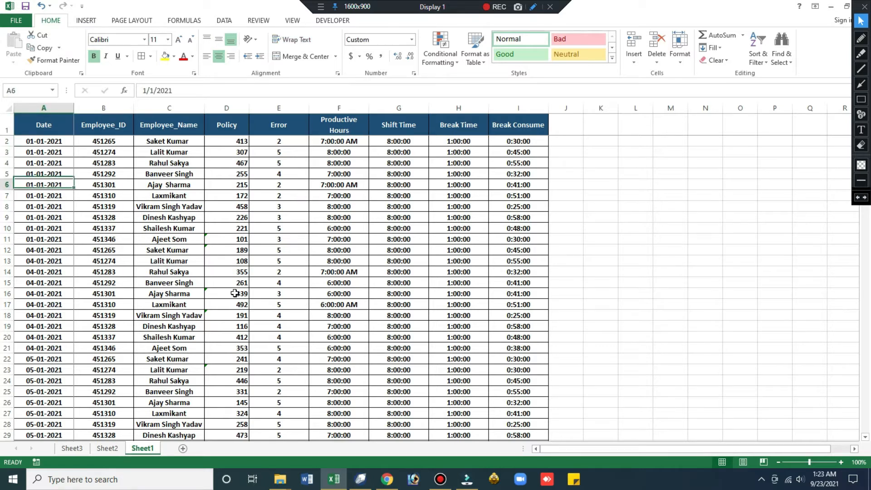
{"action": "key", "text": "ctrl+Up"}
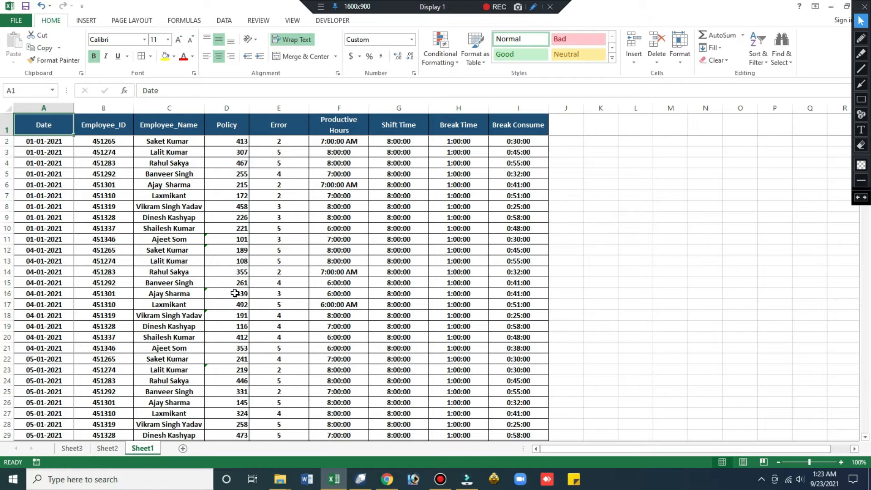
Enter the day-first date 13-12-2021 in the empty cell L4 beside the table
{"action": "left_click", "coordinate": [668, 165]}
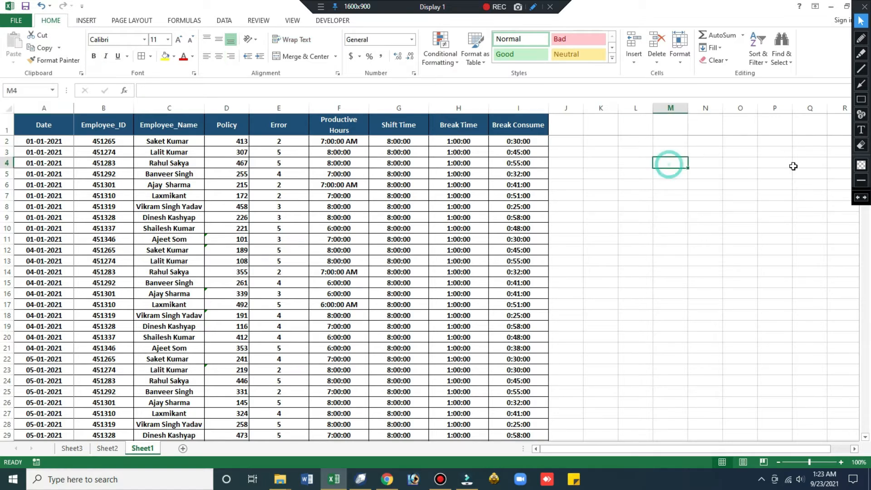
{"action": "key", "text": "Left"}
{"action": "key", "text": "Right"}
{"action": "key", "text": "Right"}
{"action": "key", "text": "Left"}
{"action": "key", "text": "Left"}
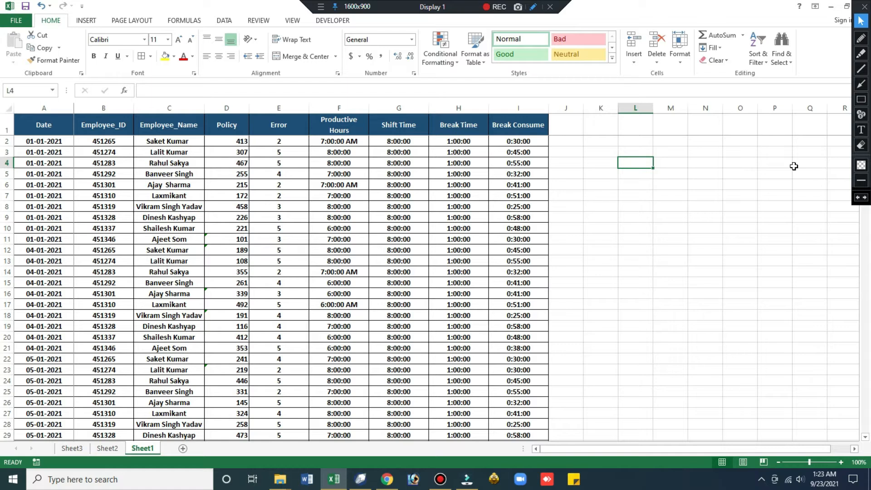
{"action": "type", "text": "13"}
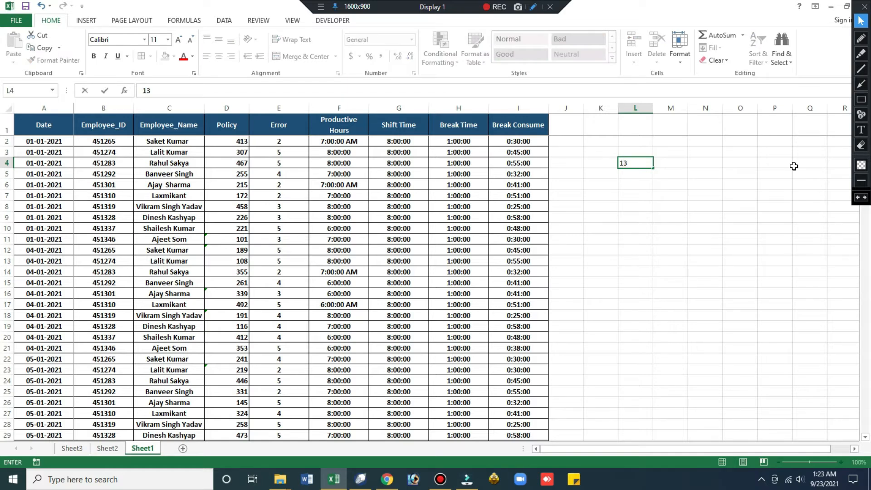
{"action": "type", "text": "-12-2021"}
{"action": "key", "text": "Return"}
{"action": "key", "text": "Up"}
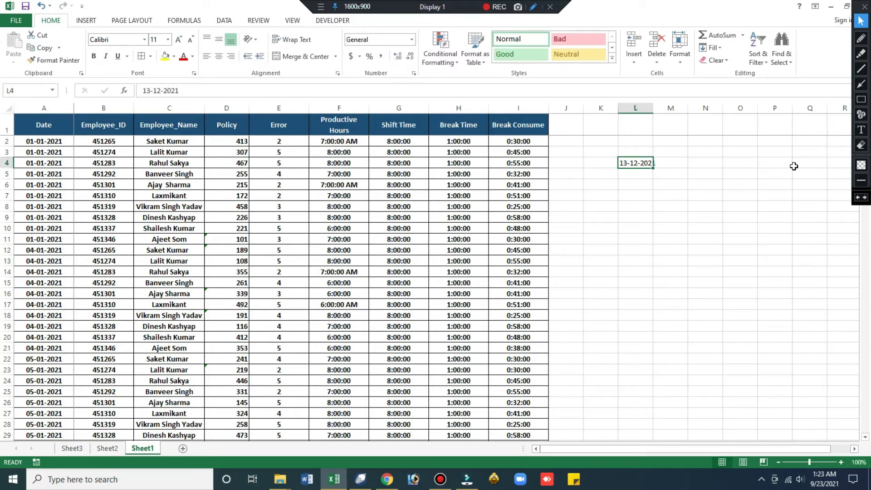
Fit column L to its content and replace the entry in L4 with the month-first date 12-13-2021
{"action": "double_click", "coordinate": [653, 108]}
{"action": "left_click", "coordinate": [653, 161]}
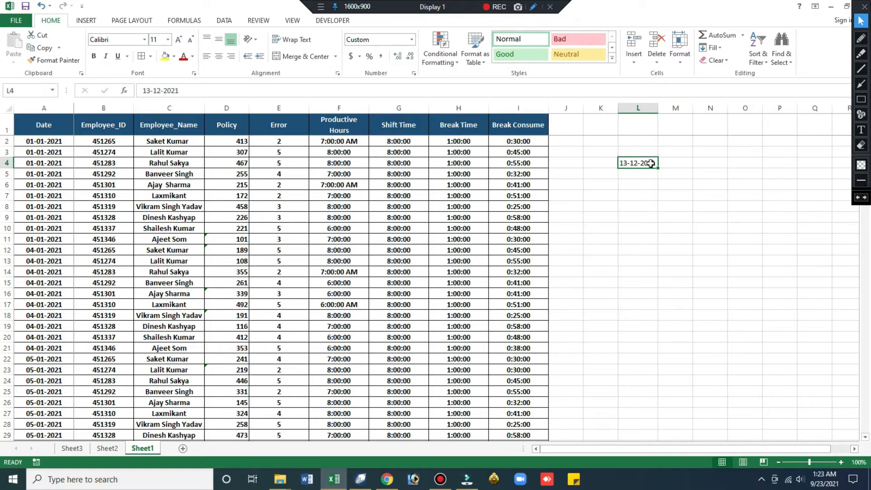
{"action": "key", "text": "Delete"}
{"action": "left_click", "coordinate": [629, 184]}
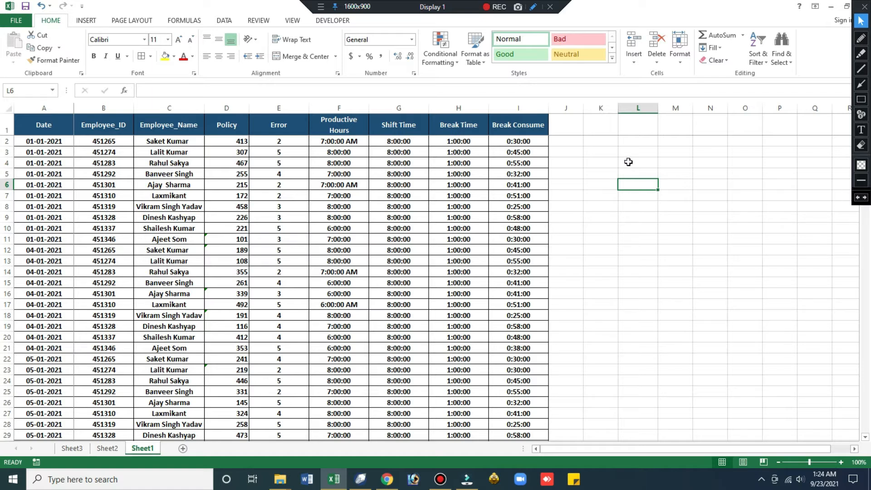
{"action": "left_click", "coordinate": [628, 162]}
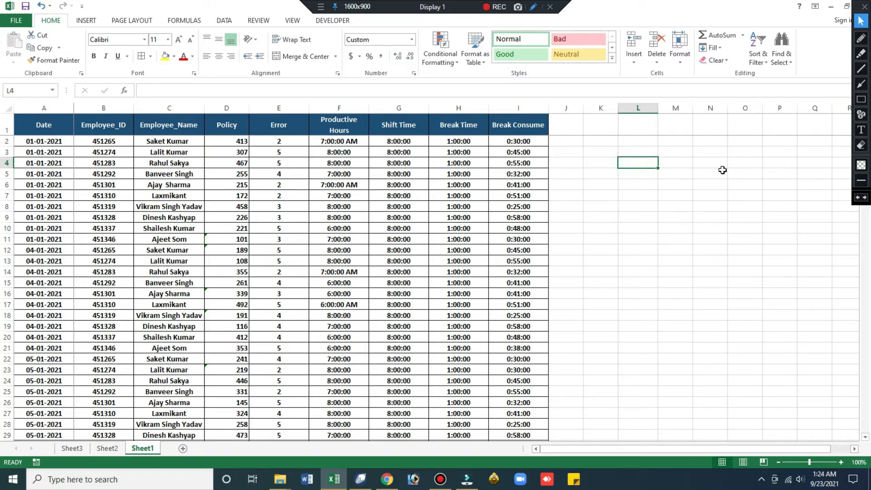
{"action": "type", "text": "12"}
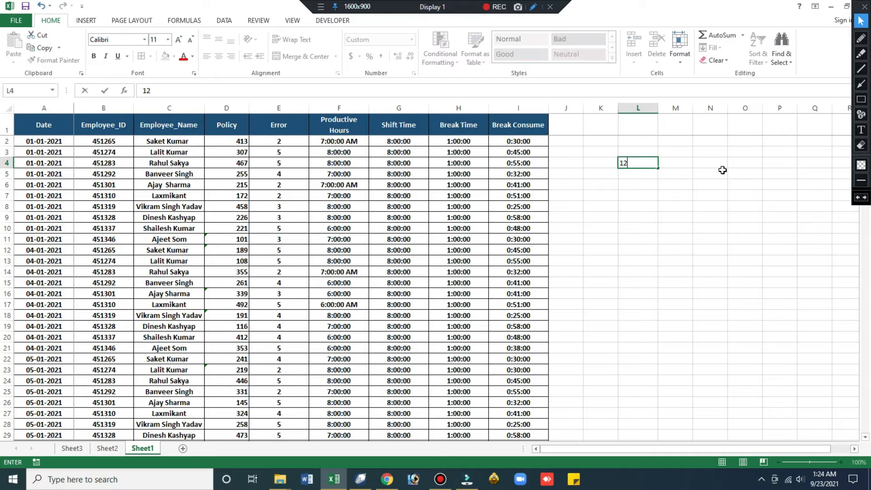
{"action": "type", "text": "-13-2021"}
{"action": "key", "text": "Return"}
{"action": "key", "text": "Up"}
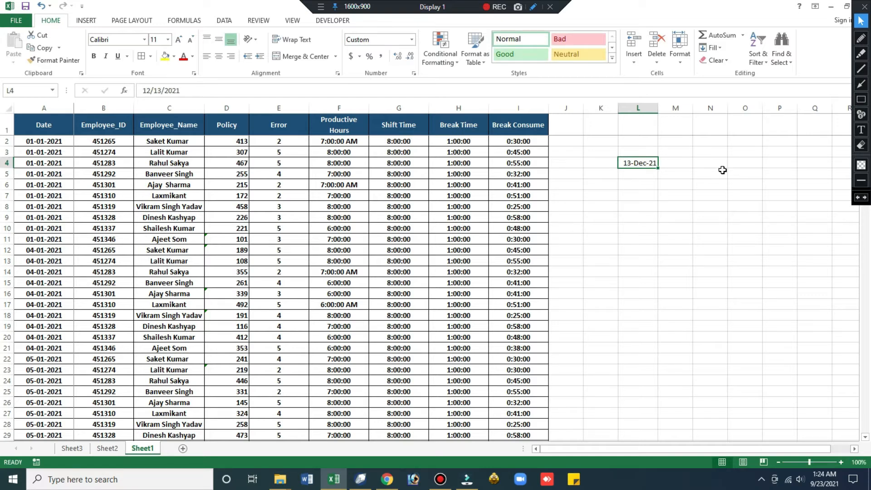
Enter the day-first date 13-12-2021 in cell L8
{"action": "key", "text": "Down"}
{"action": "key", "text": "Down"}
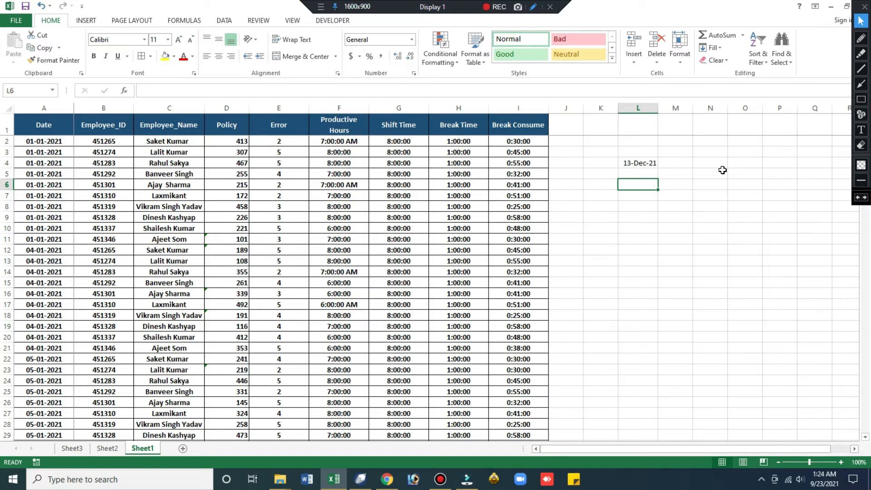
{"action": "key", "text": "Down"}
{"action": "key", "text": "Down"}
{"action": "type", "text": "13-12-2021"}
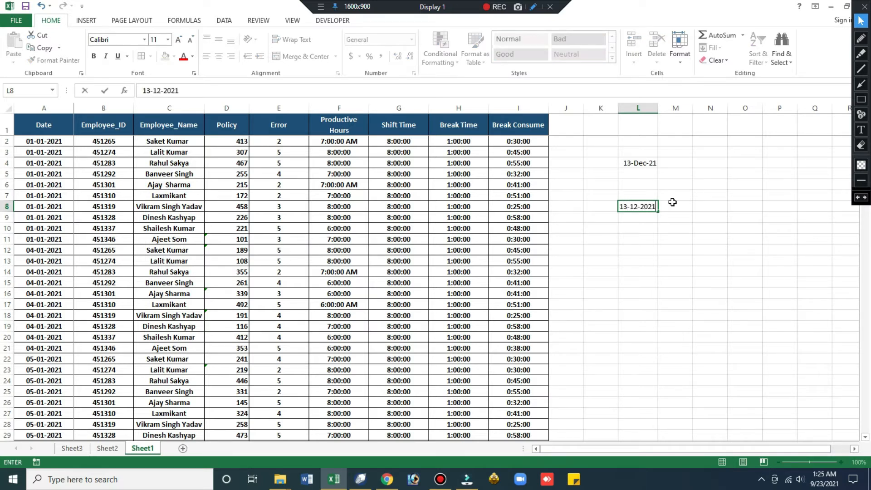
{"action": "key", "text": "ctrl+Return"}
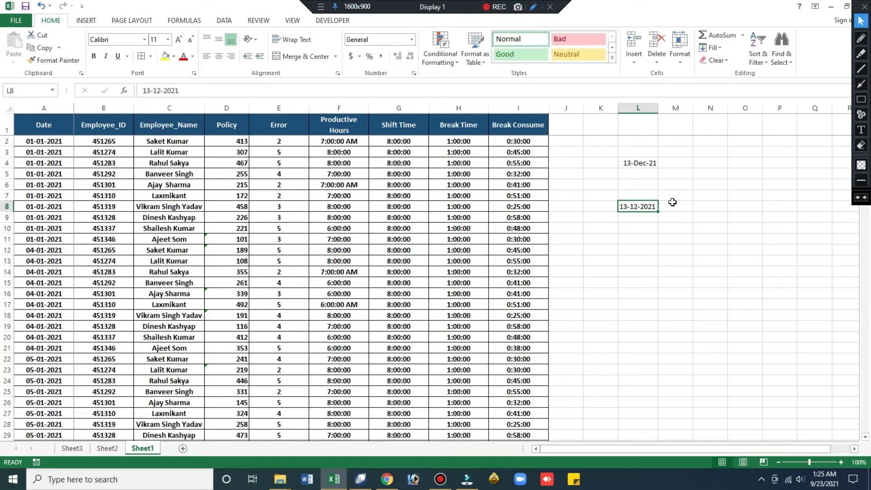
Enter the month-first date 12-13-2021 in cell L9 and compare it with the entry in L8
{"action": "key", "text": "Down"}
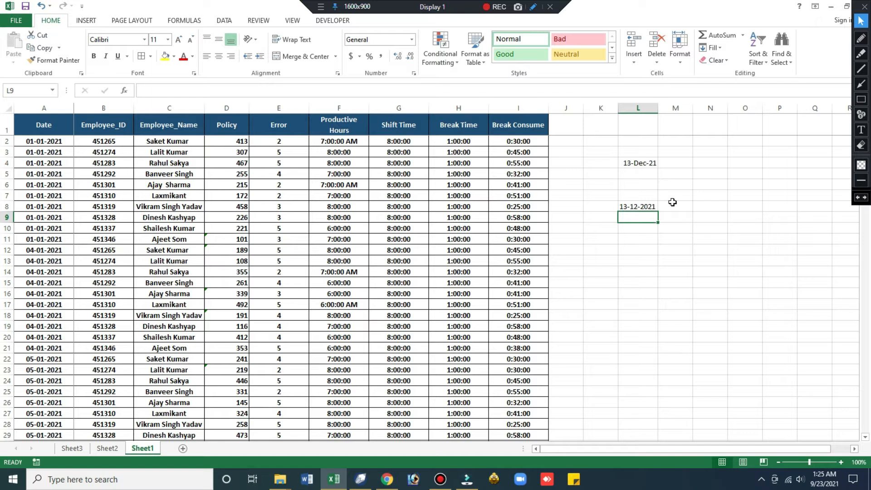
{"action": "type", "text": "12-13-"}
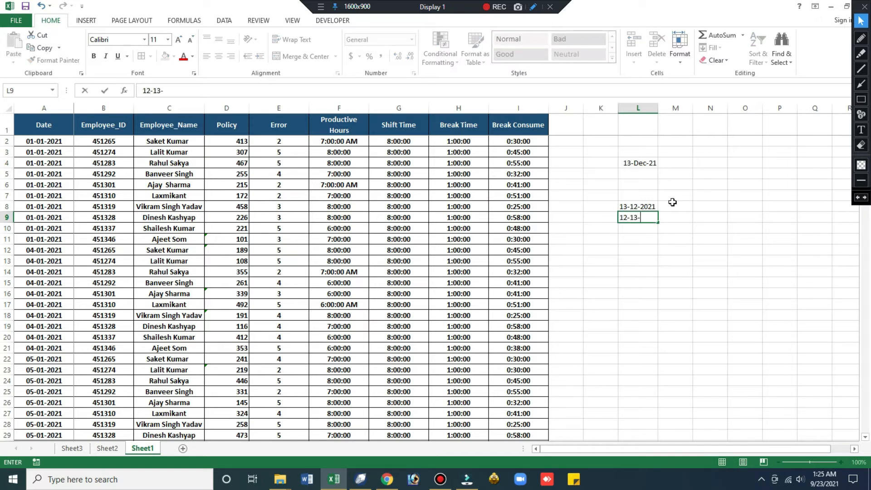
{"action": "type", "text": "2021"}
{"action": "key", "text": "Return"}
{"action": "key", "text": "Up"}
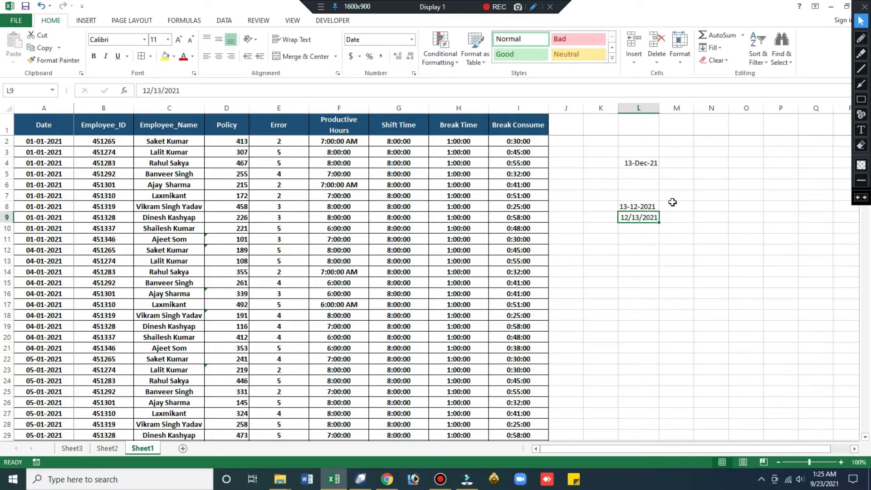
{"action": "key", "text": "Up"}
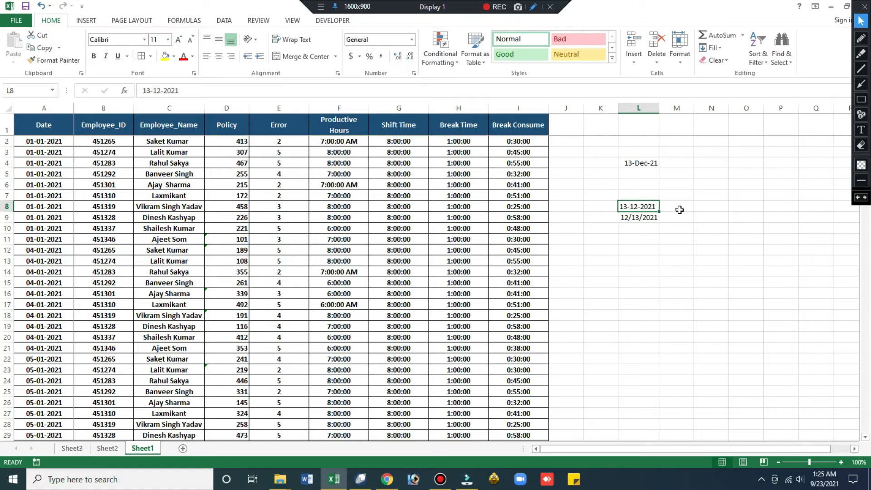
{"action": "left_click", "coordinate": [651, 219]}
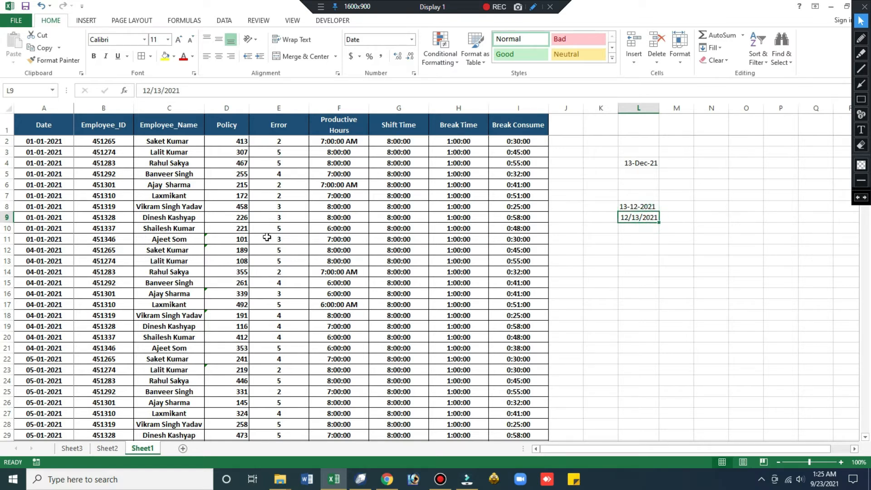
Turn on filtering for the Sheet1 table and examine the Date filter list for entries outside the 2021 date group
{"action": "key", "text": "ctrl+Home"}
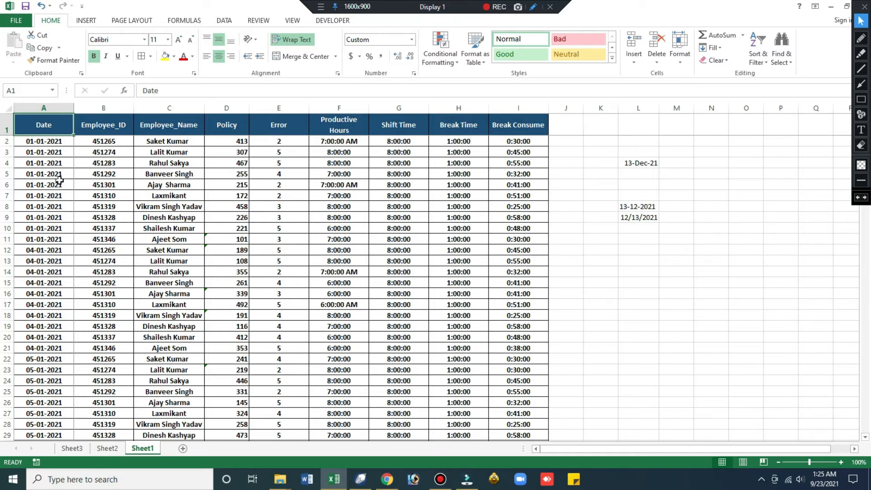
{"action": "key", "text": "ctrl+shift+l"}
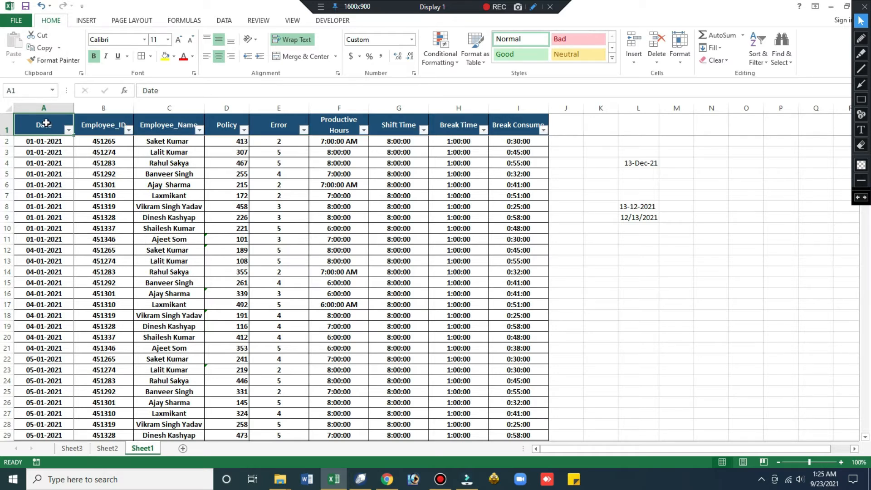
{"action": "key", "text": "ctrl+shift+l"}
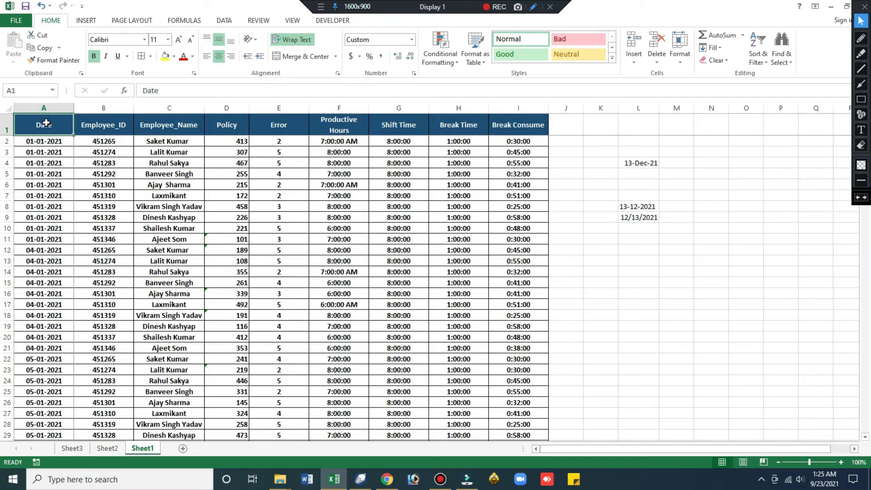
{"action": "left_click", "coordinate": [236, 21]}
{"action": "left_click", "coordinate": [287, 46]}
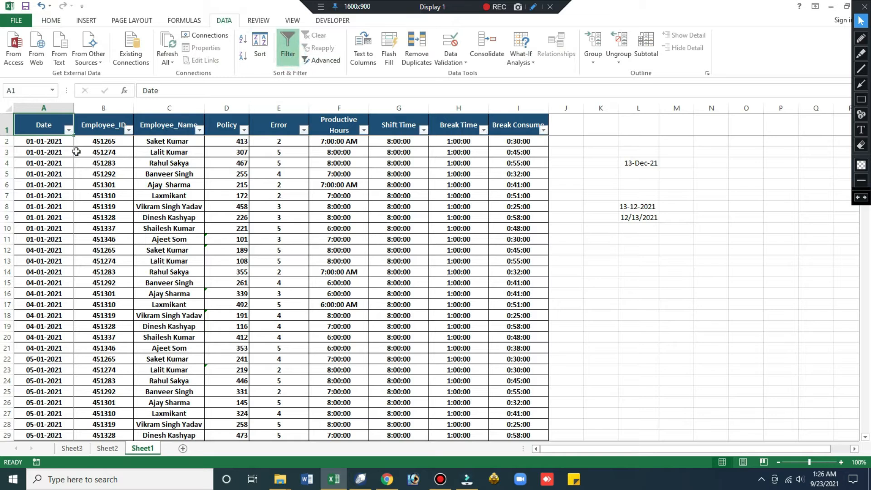
{"action": "left_click", "coordinate": [69, 131]}
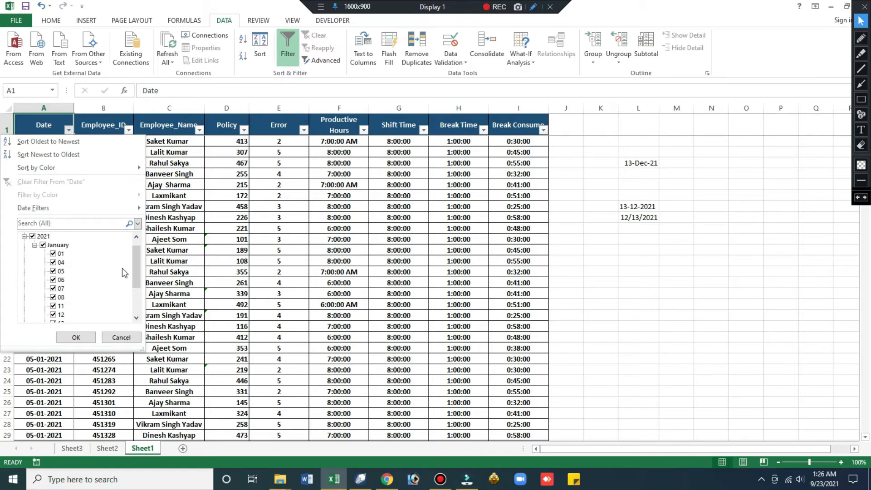
{"action": "left_click_drag", "start_coordinate": [134, 264], "coordinate": [132, 291]}
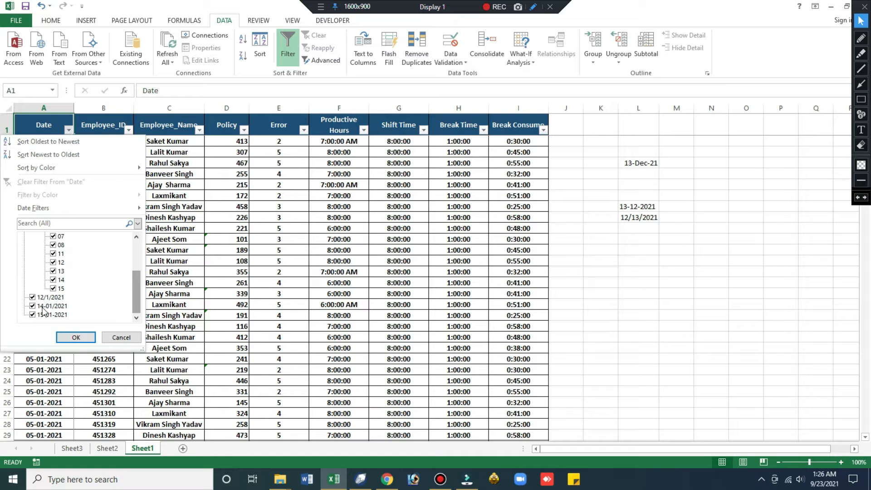
{"action": "left_click", "coordinate": [860, 54]}
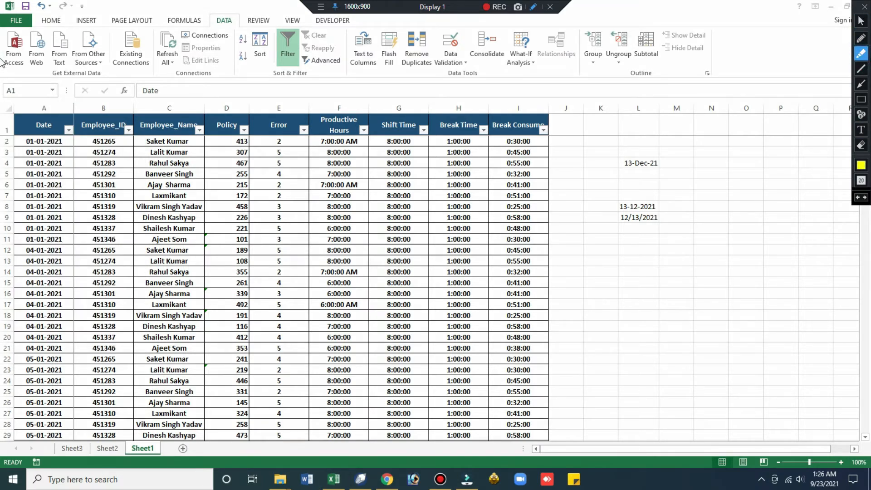
{"action": "left_click", "coordinate": [860, 22]}
{"action": "left_click", "coordinate": [44, 129]}
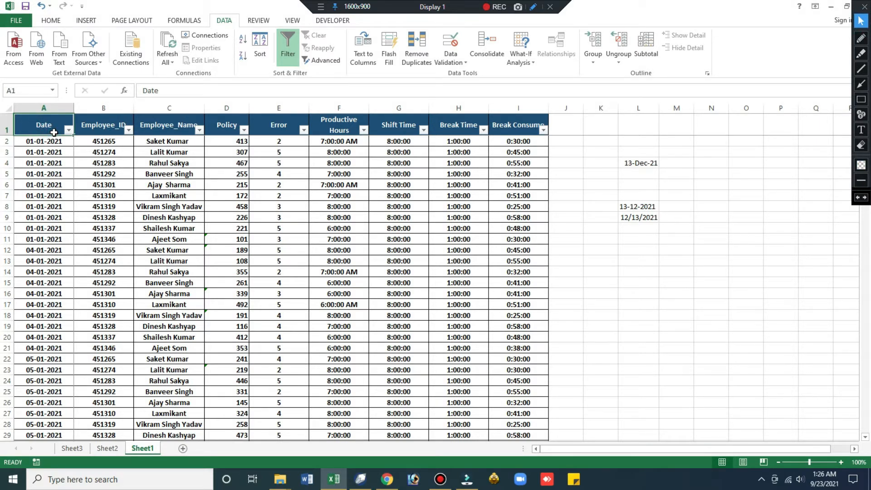
Filter the Date column to show only the 14-01/2021 entries
{"action": "key", "text": "ctrl+shift+l"}
{"action": "key", "text": "ctrl+shift+l"}
{"action": "key", "text": "alt+Down"}
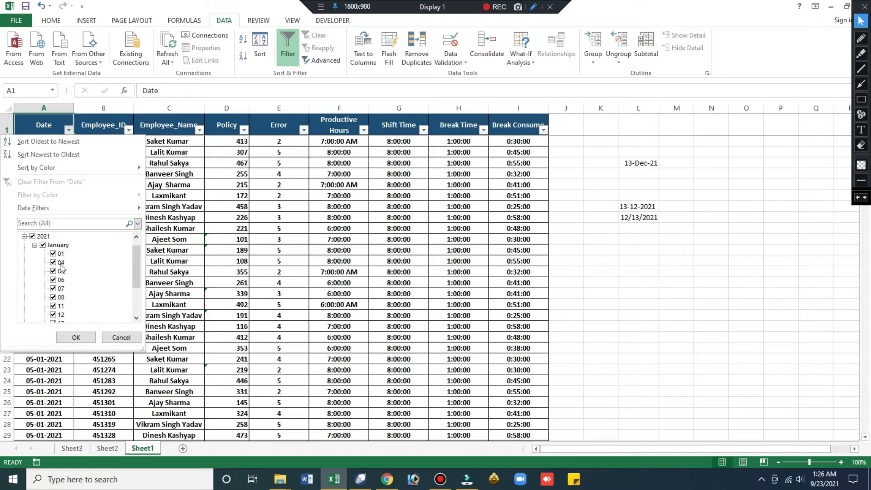
{"action": "left_click", "coordinate": [33, 236]}
{"action": "left_click_drag", "start_coordinate": [138, 265], "coordinate": [137, 293]}
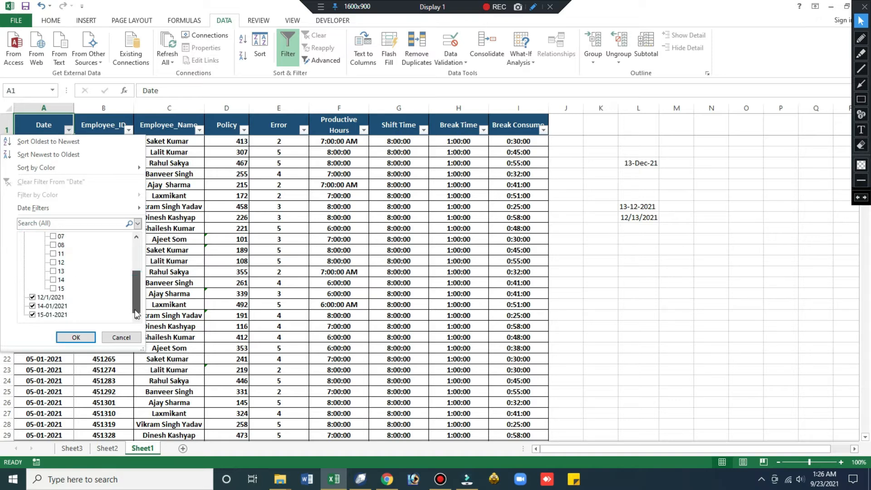
{"action": "scroll", "coordinate": [125, 290], "scroll_direction": "up", "scroll_amount": 6}
{"action": "left_click", "coordinate": [32, 236]}
{"action": "left_click_drag", "start_coordinate": [137, 256], "coordinate": [137, 290]}
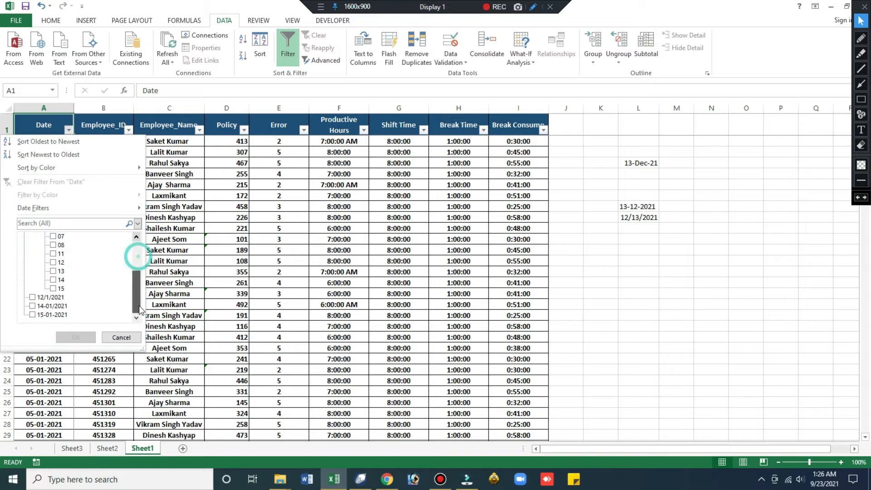
{"action": "left_click", "coordinate": [32, 306]}
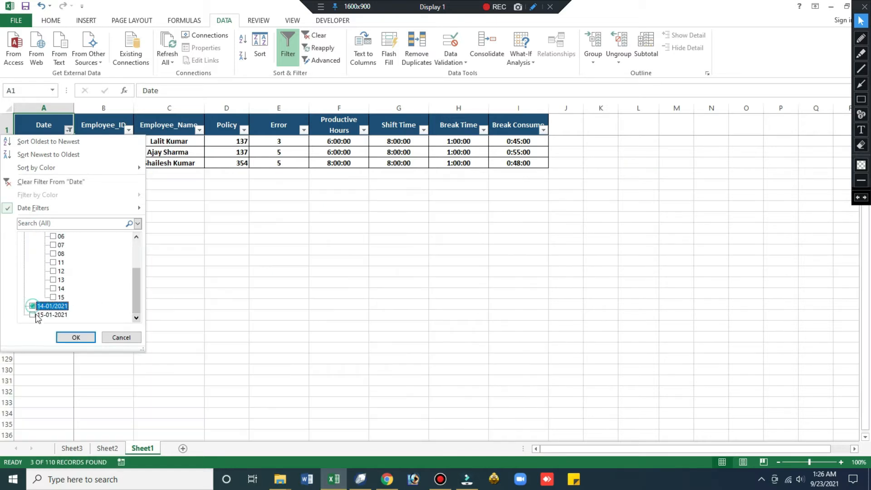
{"action": "left_click", "coordinate": [72, 336]}
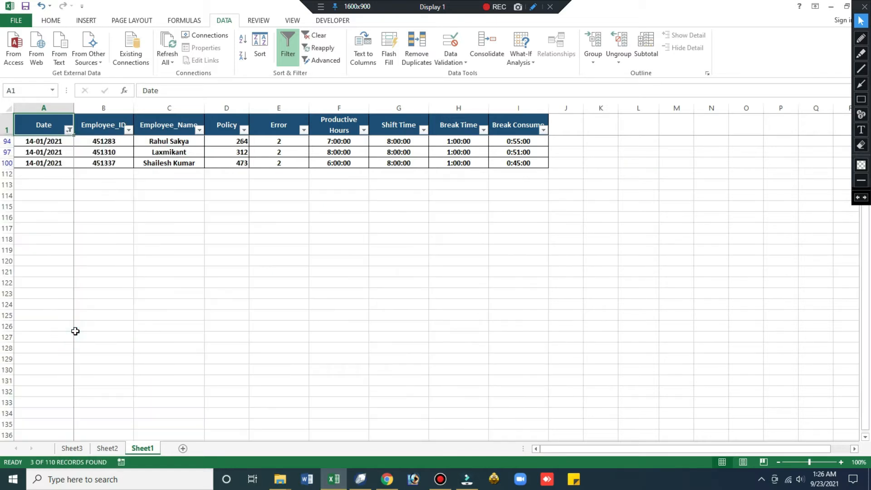
Replace the three filtered text dates in the Date column with the valid date 01/14/2021
{"action": "key", "text": "Down"}
{"action": "type", "text": "01/"}
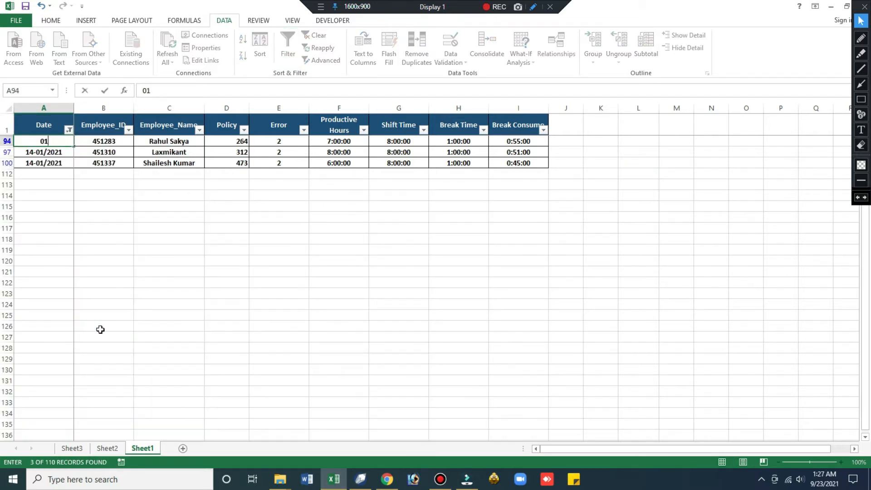
{"action": "key", "text": "BackSpace"}
{"action": "key", "text": "Escape"}
{"action": "type", "text": "01/14/2021"}
{"action": "key", "text": "Return"}
{"action": "key", "text": "Up"}
{"action": "key", "text": "shift+Down"}
{"action": "key", "text": "shift+Down"}
{"action": "key", "text": "ctrl+d"}
Filter the Date column to show only the text entries 15-01-2021
{"action": "key", "text": "Up"}
{"action": "key", "text": "alt+Down"}
{"action": "key", "text": "Down"}
{"action": "key", "text": "Down"}
{"action": "key", "text": "Down"}
{"action": "key", "text": "Down"}
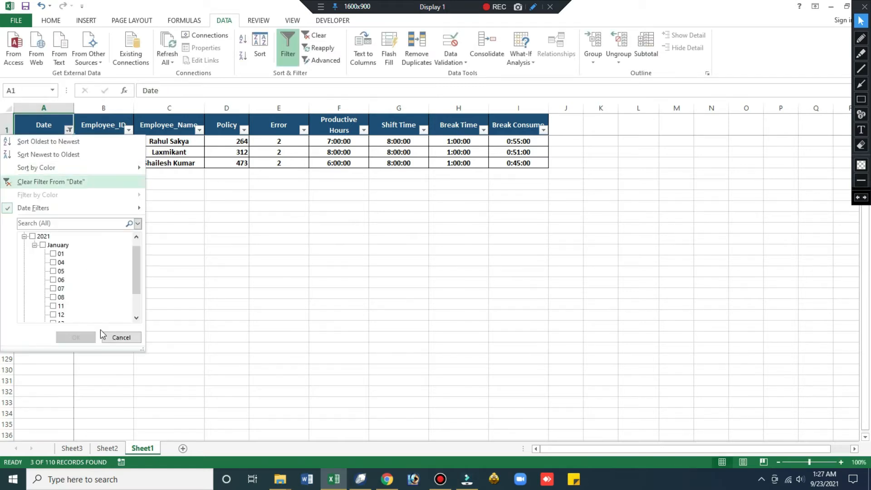
{"action": "left_click_drag", "start_coordinate": [136, 271], "coordinate": [136, 290]}
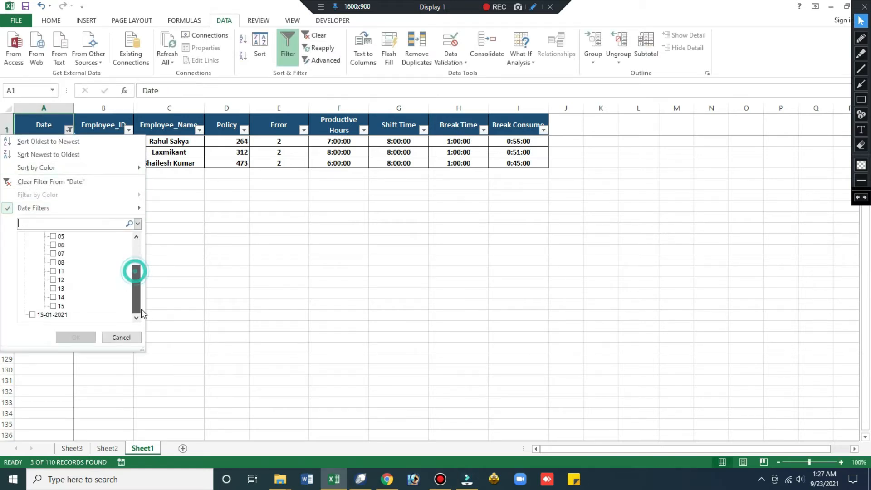
{"action": "left_click", "coordinate": [33, 314]}
{"action": "left_click", "coordinate": [73, 337]}
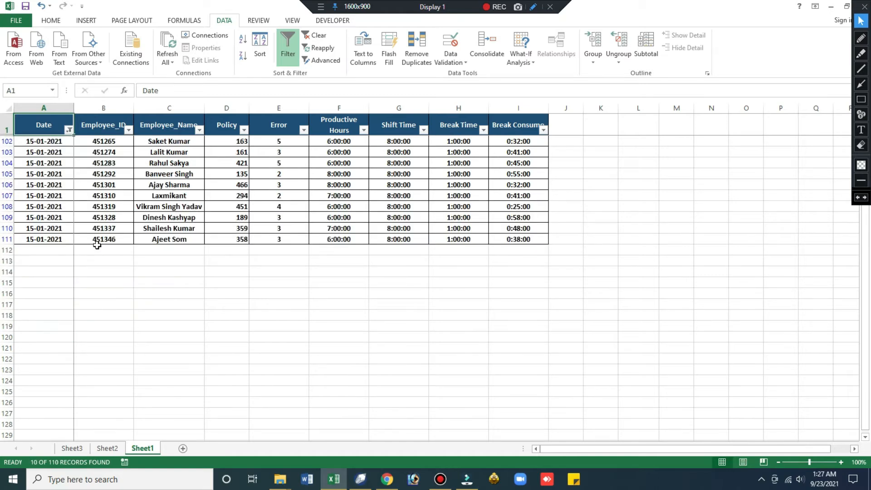
Enter 01-15-2021 as a valid date in A102 and fill it down through A111
{"action": "key", "text": "Down"}
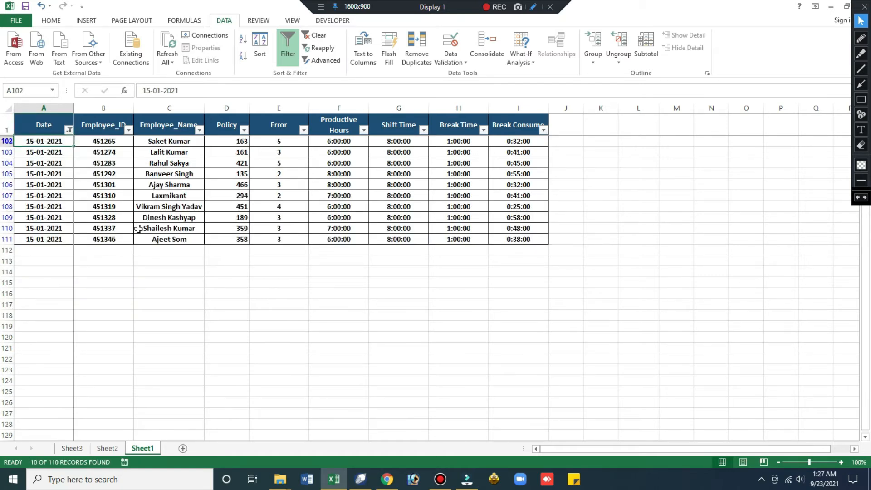
{"action": "type", "text": "01/15-20"}
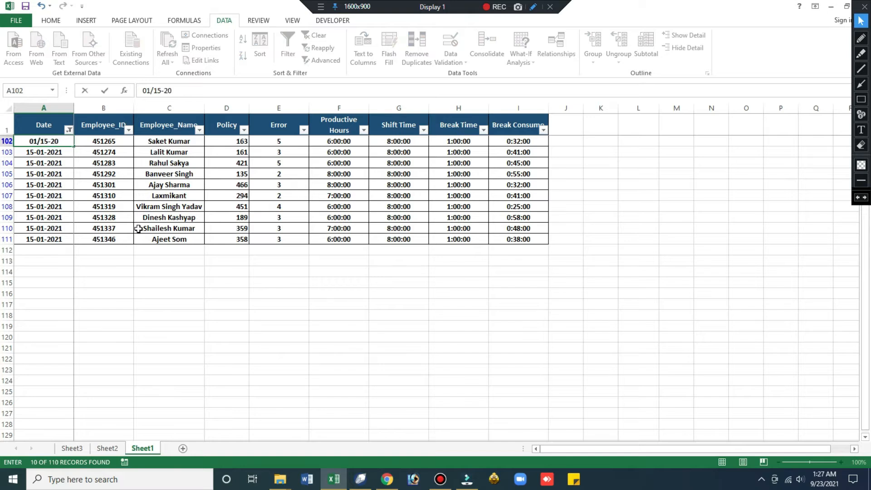
{"action": "key", "text": "Escape"}
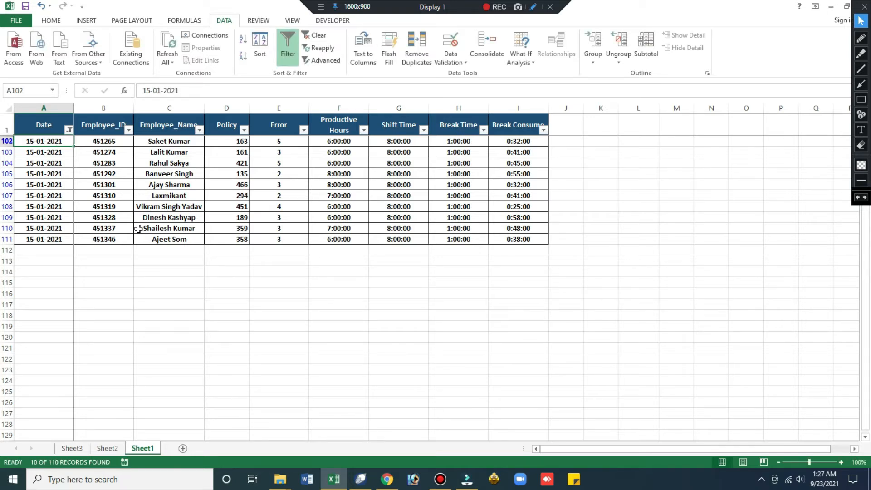
{"action": "type", "text": "01-15-2021"}
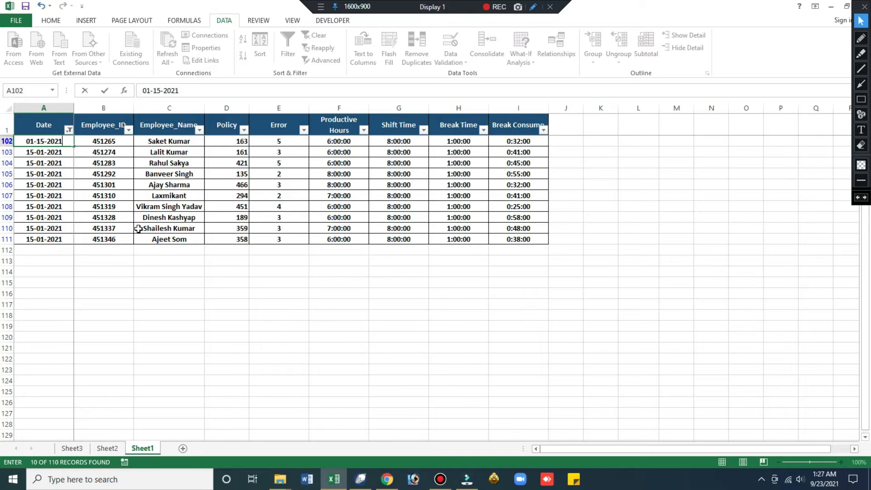
{"action": "key", "text": "Return"}
{"action": "key", "text": "Up"}
{"action": "key", "text": "ctrl+shift+Down"}
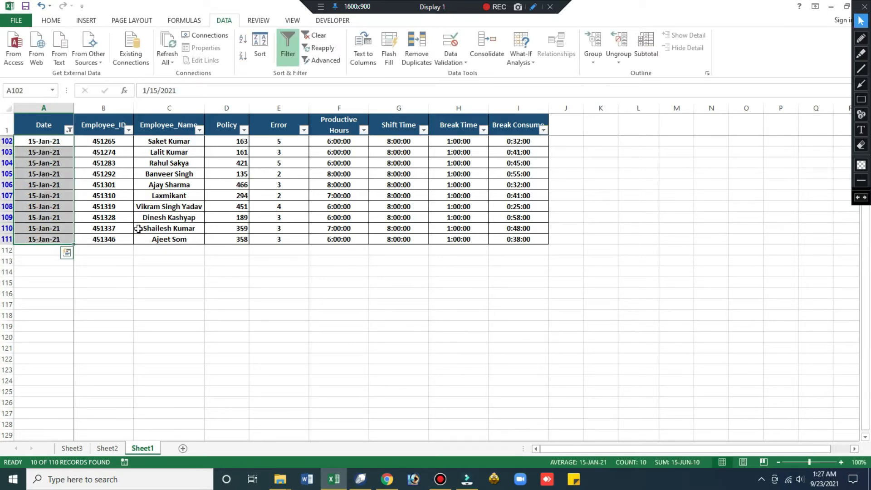
{"action": "key", "text": "ctrl+Up"}
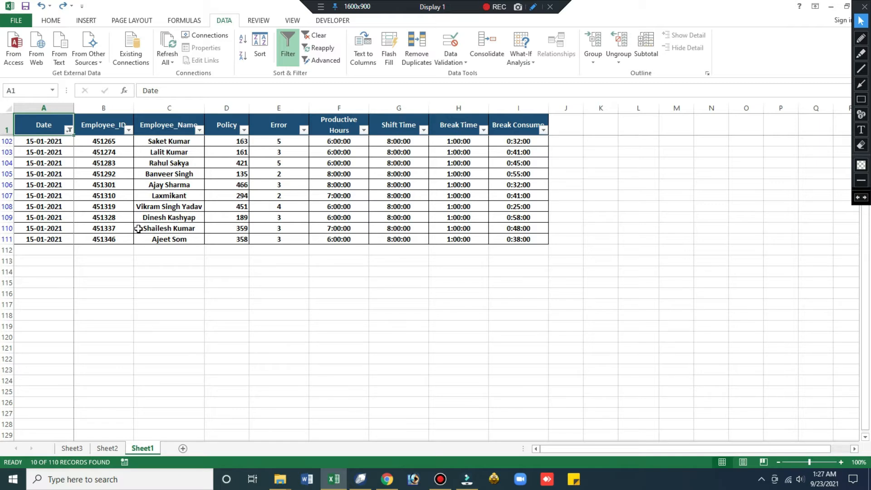
Reset the table's filter and recheck the Date filter list for entries outside the 2021 group
{"action": "key", "text": "ctrl+shift+l"}
{"action": "key", "text": "ctrl+shift+l"}
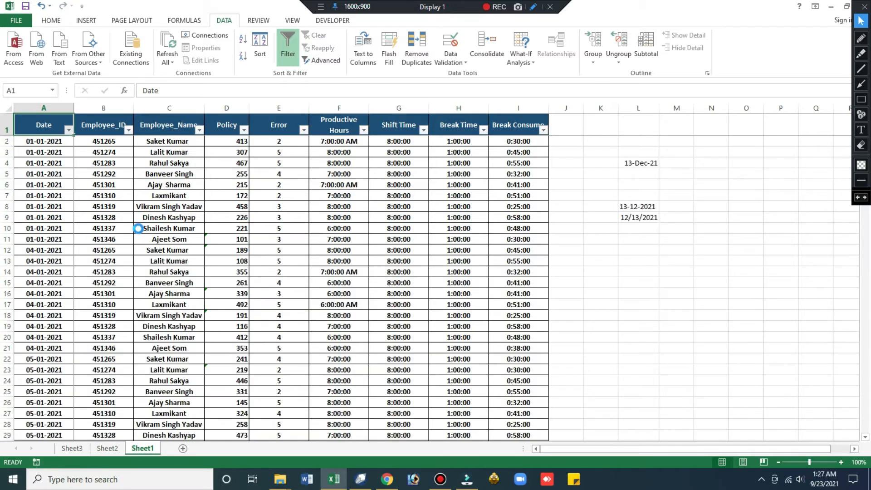
{"action": "key", "text": "alt+Down"}
{"action": "left_click_drag", "start_coordinate": [136, 263], "coordinate": [136, 279]}
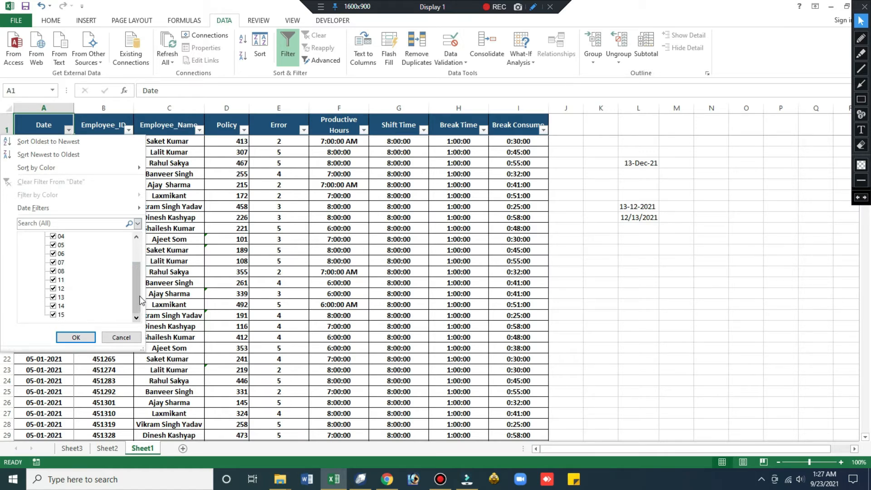
{"action": "key", "text": "Escape"}
Go to Sheet3 and review the table, date and value format requirements in rows 10 to 12
{"action": "key", "text": "ctrl+Page_Up"}
{"action": "key", "text": "ctrl+Page_Up"}
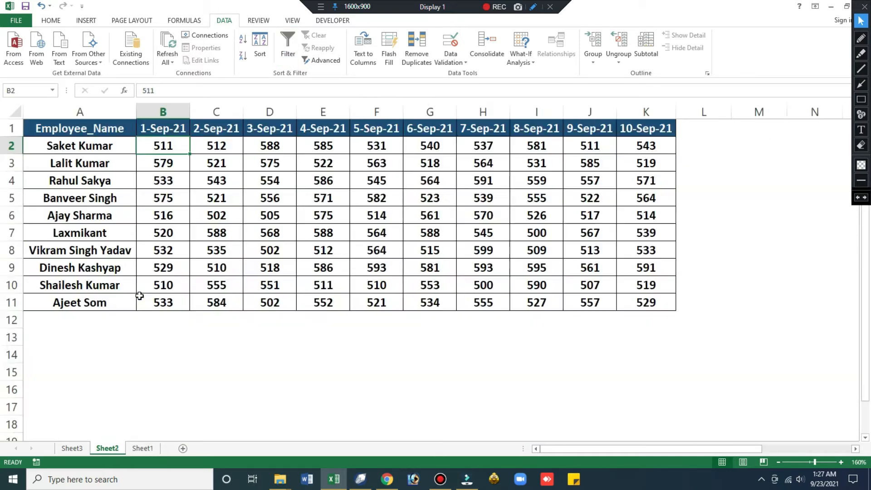
{"action": "left_click", "coordinate": [149, 278]}
{"action": "left_click", "coordinate": [152, 295]}
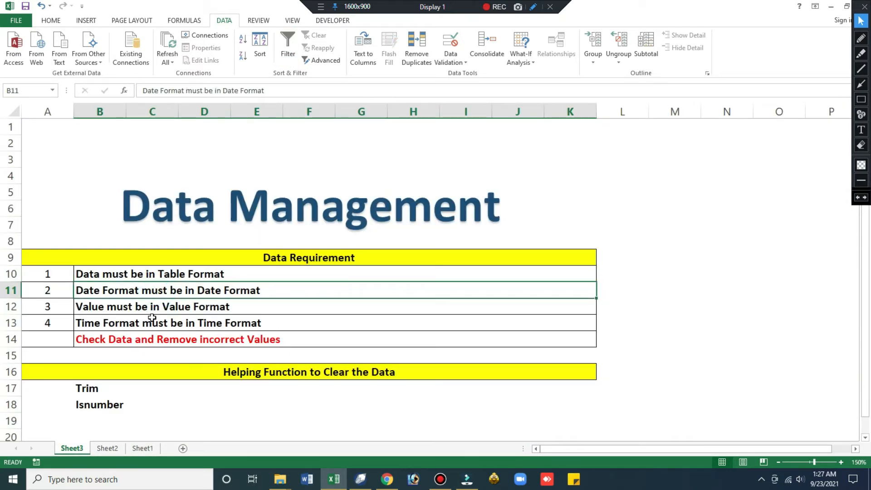
{"action": "left_click", "coordinate": [128, 308]}
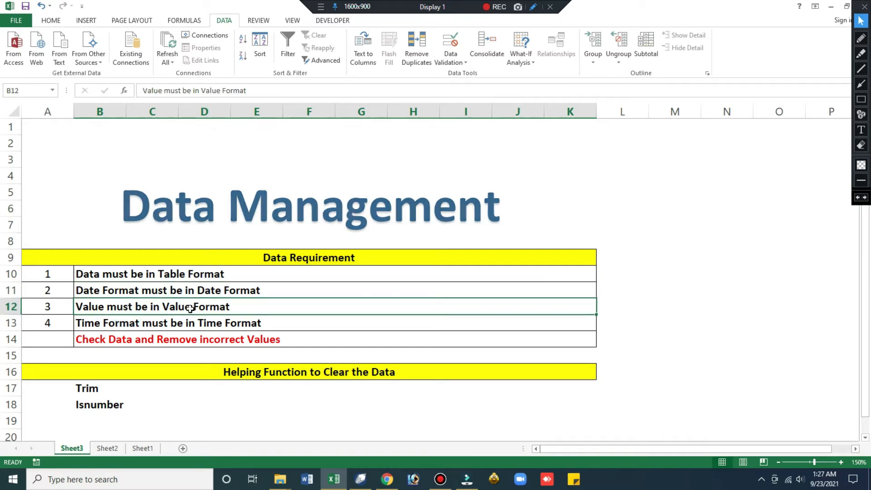
Return to Sheet1 and widen the Policy column slightly
{"action": "key", "text": "ctrl+Page_Down"}
{"action": "key", "text": "ctrl+Page_Down"}
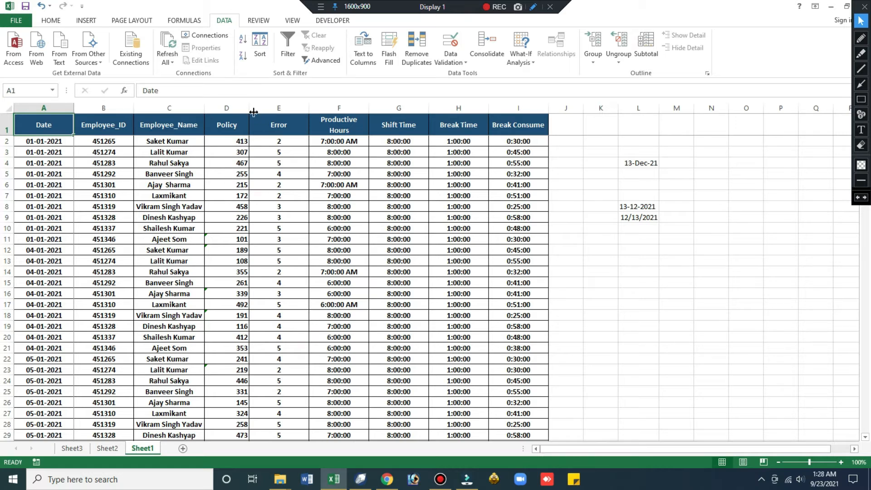
{"action": "left_click_drag", "start_coordinate": [249, 110], "coordinate": [266, 109]}
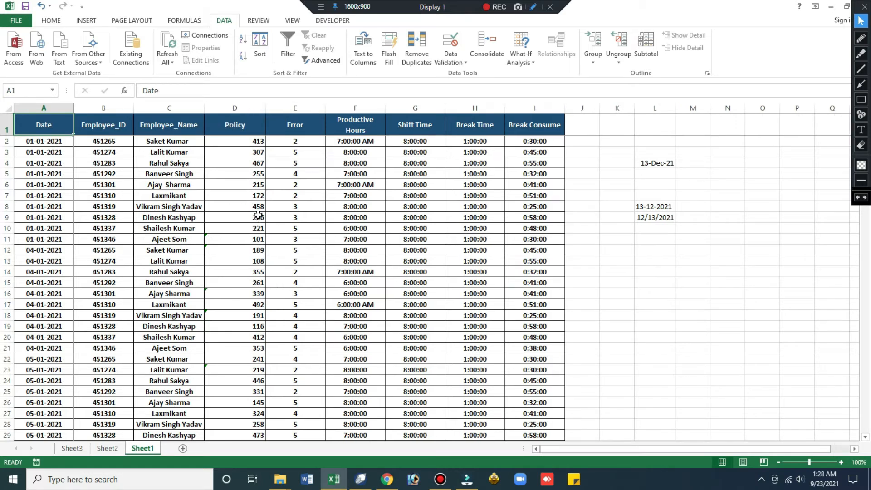
Inspect several cells down the Policy column to compare how their values are stored
{"action": "left_click", "coordinate": [259, 195]}
{"action": "left_click", "coordinate": [260, 217]}
{"action": "left_click", "coordinate": [260, 240]}
{"action": "left_click", "coordinate": [261, 262]}
{"action": "left_click", "coordinate": [261, 303]}
{"action": "left_click", "coordinate": [261, 357]}
{"action": "left_click", "coordinate": [260, 381]}
{"action": "left_click", "coordinate": [256, 261]}
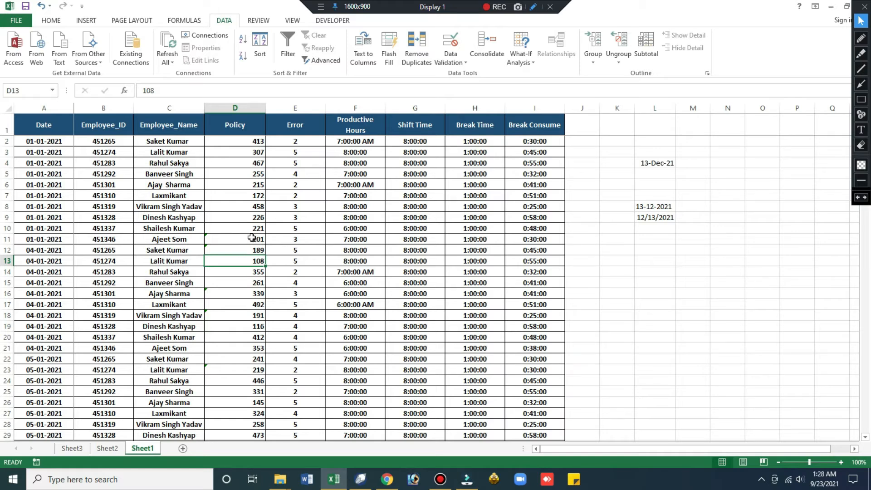
Examine the flagged Policy cells D11, D12 and D16 for numbers stored as text
{"action": "left_click", "coordinate": [211, 236]}
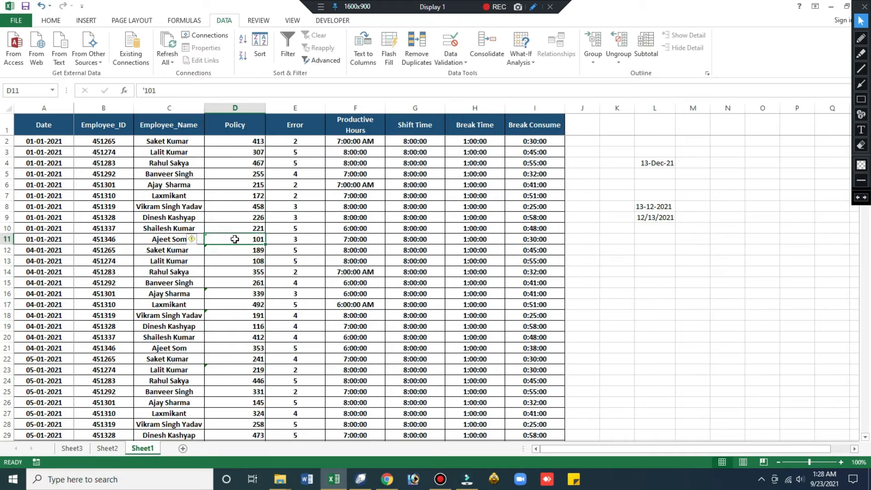
{"action": "left_click", "coordinate": [211, 250]}
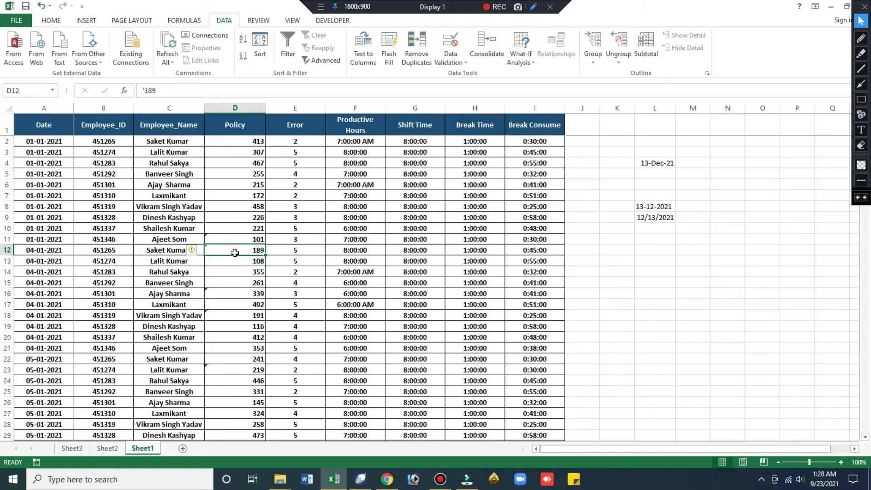
{"action": "left_click", "coordinate": [231, 293]}
{"action": "left_click", "coordinate": [229, 239]}
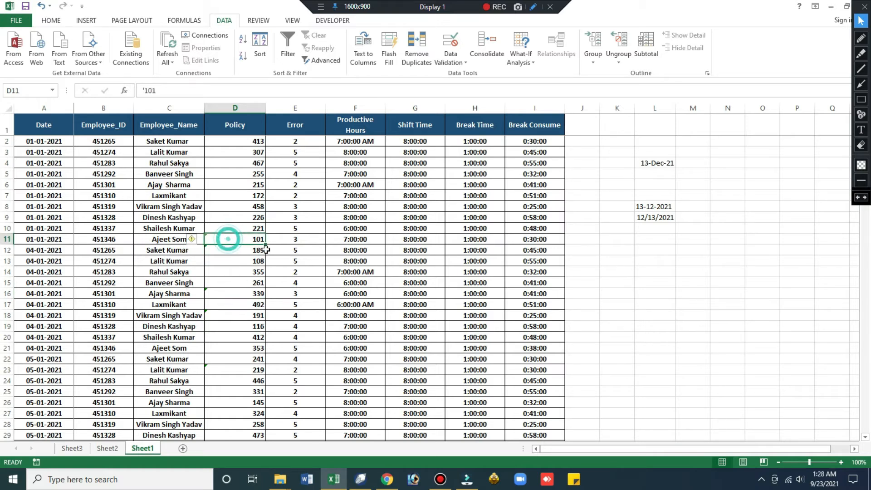
{"action": "left_click", "coordinate": [236, 252]}
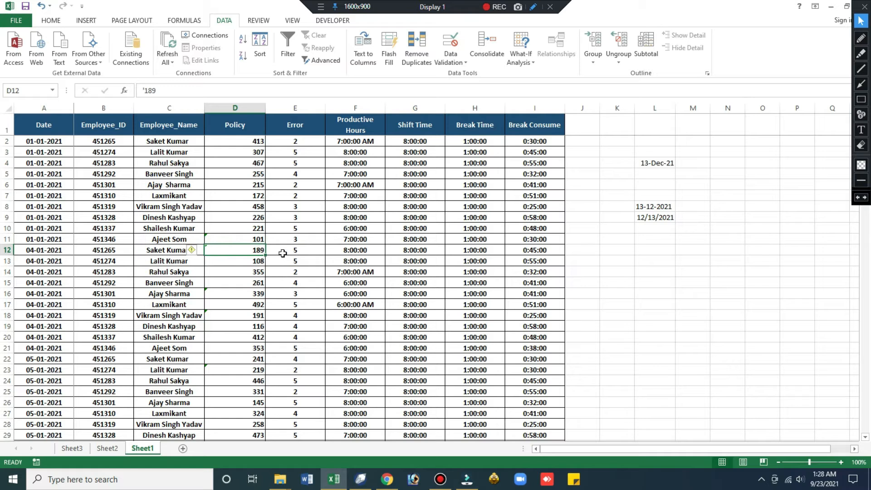
Insert a blank column before Error and enter =ISNUMBER(D2) in cell E2
{"action": "left_click", "coordinate": [305, 105]}
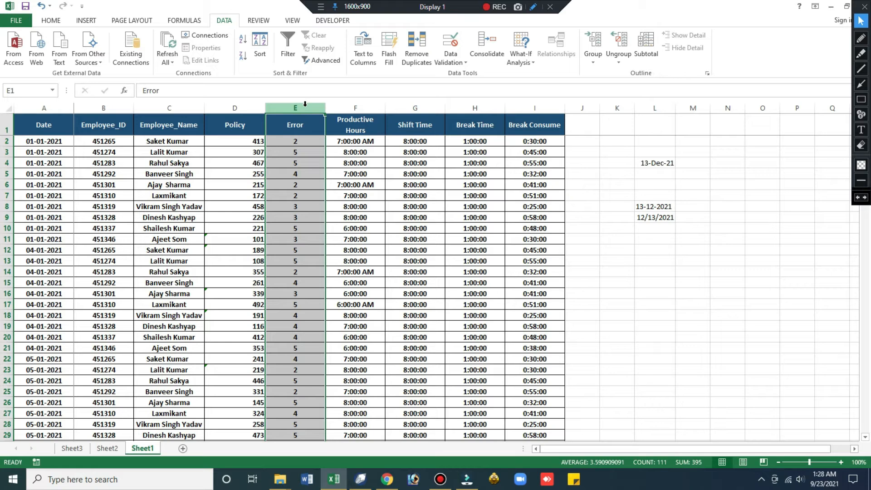
{"action": "key", "text": "ctrl+plus"}
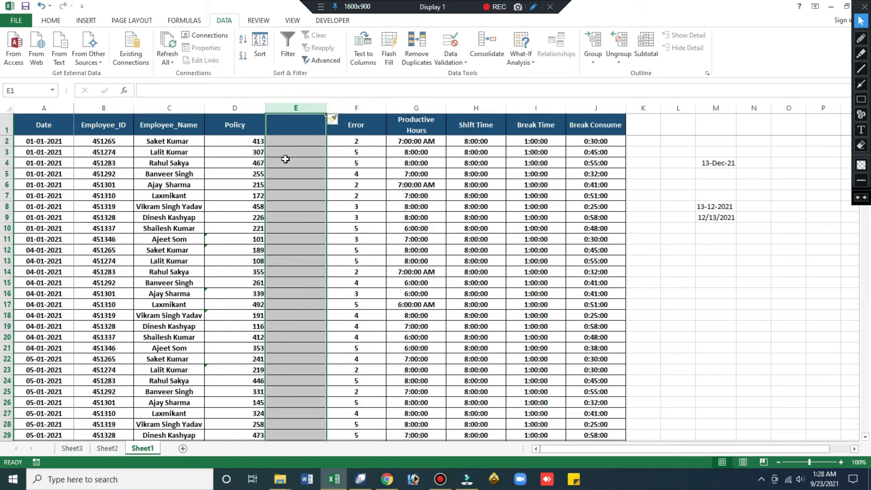
{"action": "left_click", "coordinate": [285, 145]}
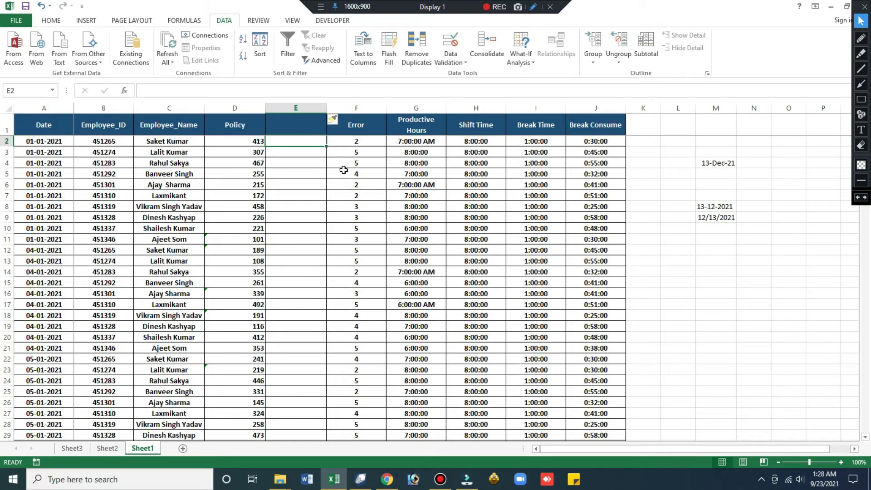
{"action": "type", "text": "=i"}
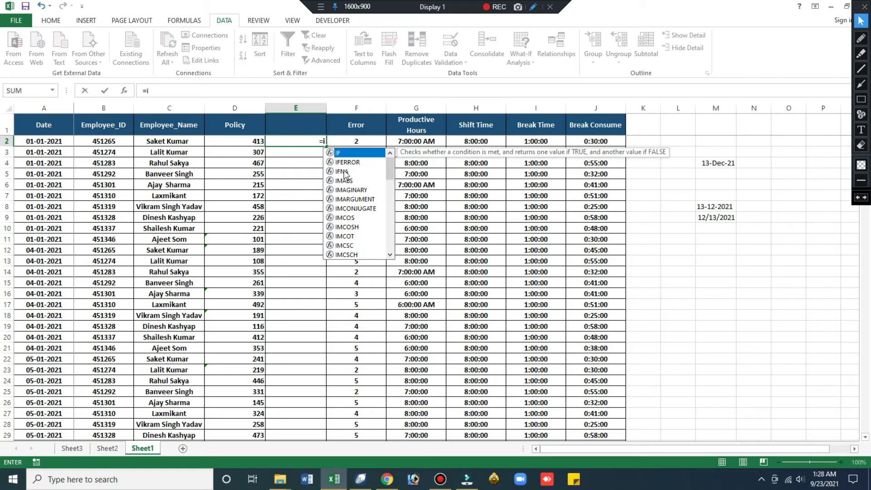
{"action": "type", "text": "su"}
{"action": "key", "text": "BackSpace"}
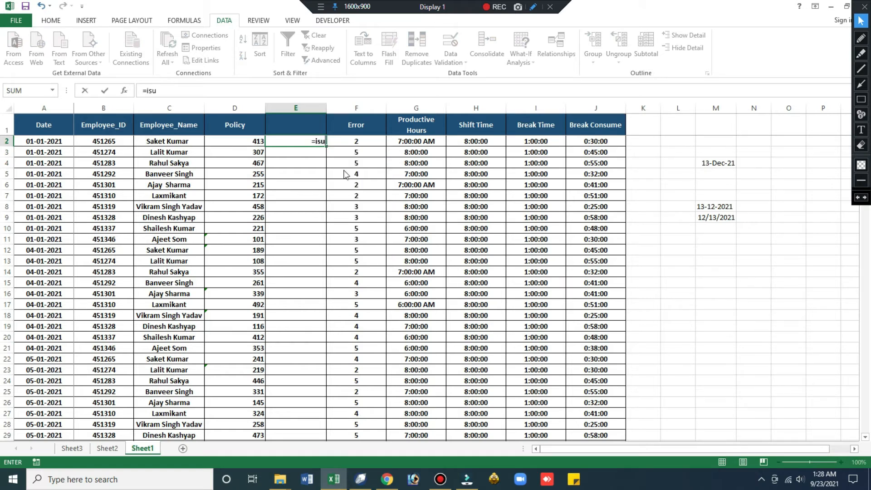
{"action": "type", "text": "m"}
{"action": "key", "text": "BackSpace"}
{"action": "type", "text": "nu"}
{"action": "key", "text": "Tab"}
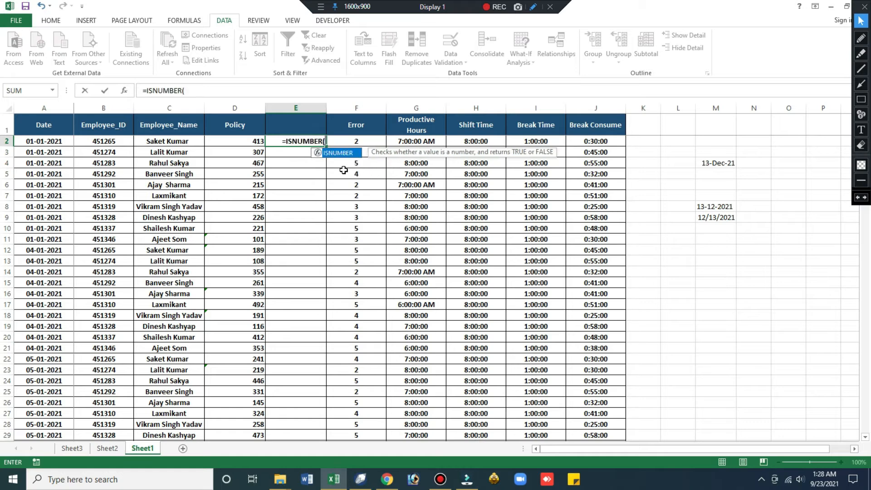
{"action": "left_click", "coordinate": [246, 142]}
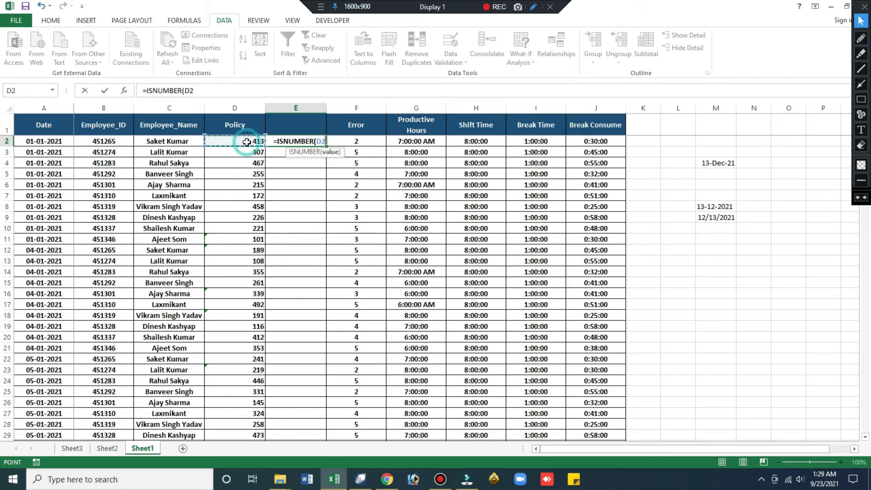
{"action": "type", "text": ")"}
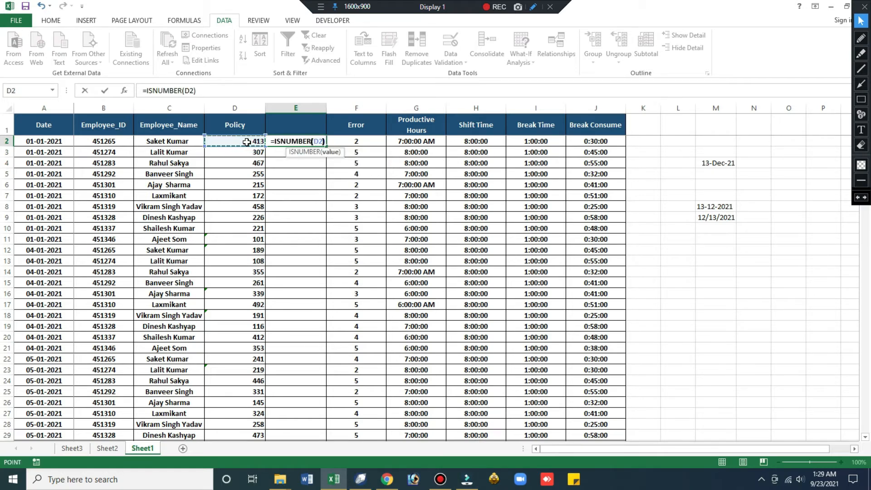
{"action": "key", "text": "ctrl+Return"}
Copy the ISNUMBER formula from E2 down column E through row 111
{"action": "key", "text": "ctrl+c"}
{"action": "key", "text": "Left"}
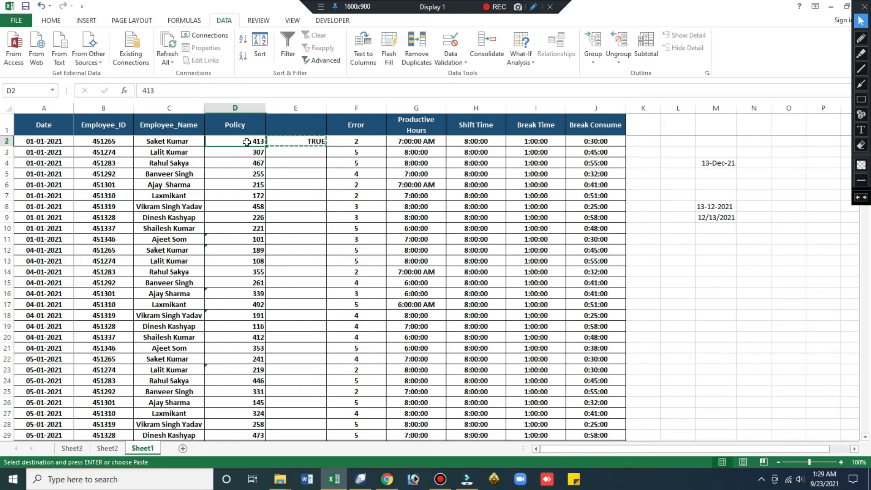
{"action": "key", "text": "ctrl+Down"}
{"action": "key", "text": "Right"}
{"action": "key", "text": "ctrl+shift+Up"}
{"action": "key", "text": "ctrl+v"}
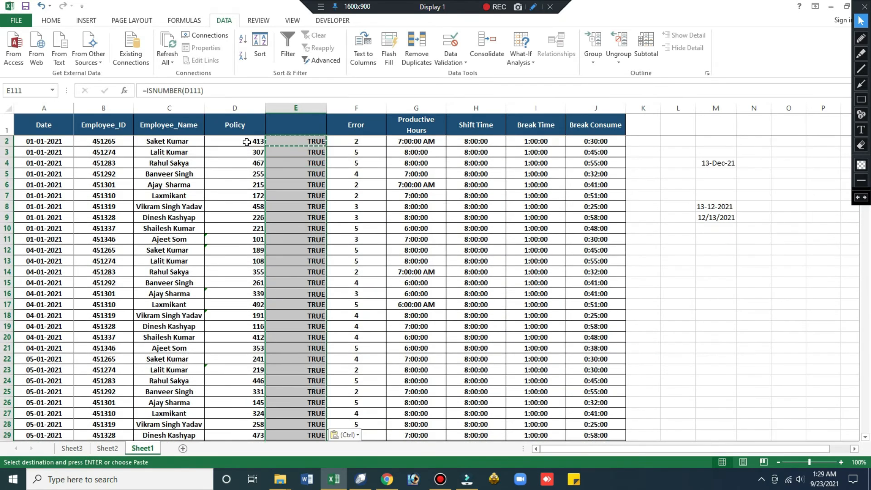
{"action": "key", "text": "Escape"}
Title the new column "Help" in cell E1 and turn on filtering for the table
{"action": "key", "text": "ctrl+Up"}
{"action": "key", "text": "ctrl+Down"}
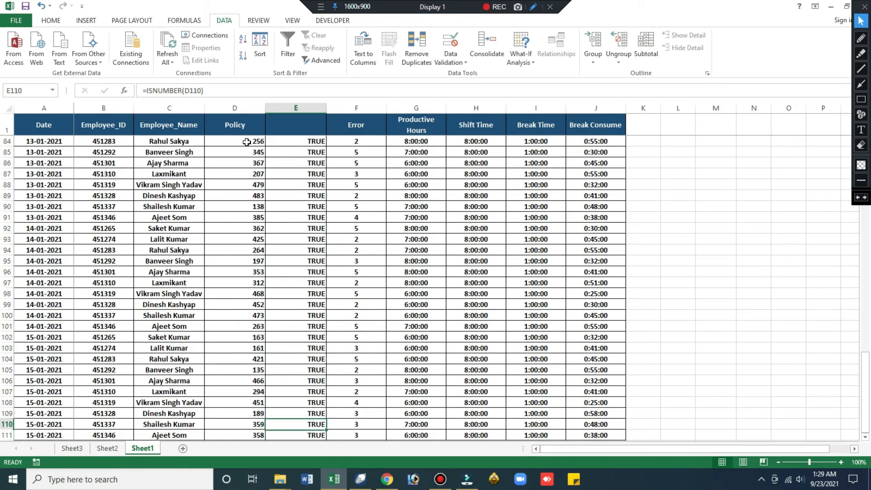
{"action": "key", "text": "ctrl+Up"}
{"action": "key", "text": "ctrl+Up"}
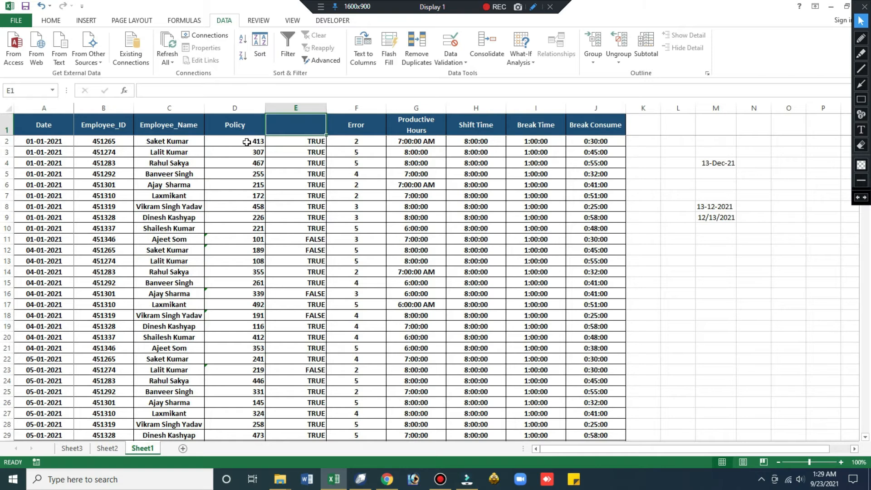
{"action": "type", "text": "sdf"}
{"action": "key", "text": "Return"}
{"action": "key", "text": "Up"}
{"action": "type", "text": "Help"}
{"action": "key", "text": "Return"}
{"action": "key", "text": "Up"}
{"action": "key", "text": "ctrl+shift+l"}
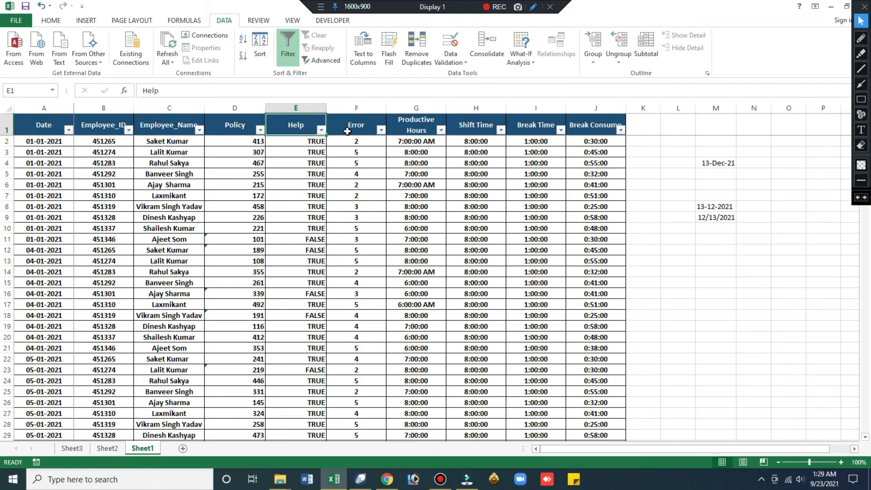
Filter the Help column to show only the FALSE rows
{"action": "left_click", "coordinate": [321, 130]}
{"action": "left_click", "coordinate": [212, 253]}
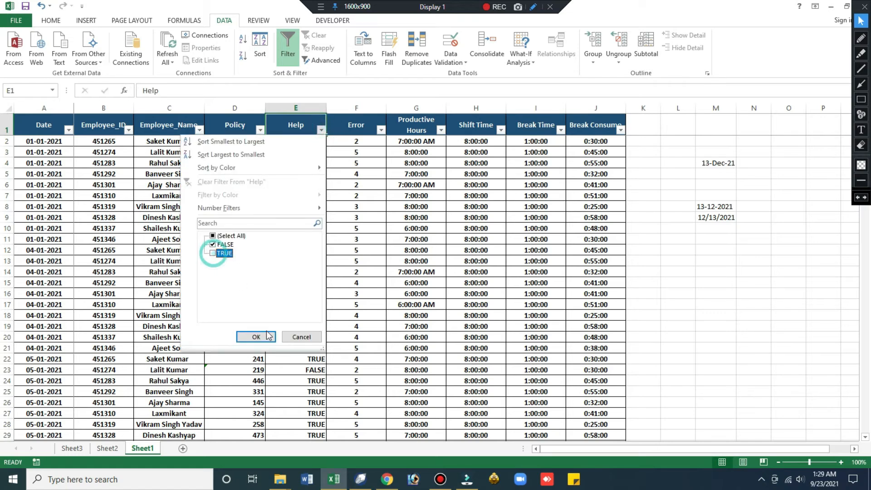
{"action": "left_click", "coordinate": [267, 336]}
{"action": "left_click", "coordinate": [313, 156]}
Convert the filtered text-stored Policy values in D11 through D23 to numbers using the error-checking option
{"action": "left_click_drag", "start_coordinate": [250, 141], "coordinate": [249, 183]}
{"action": "left_click", "coordinate": [250, 141]}
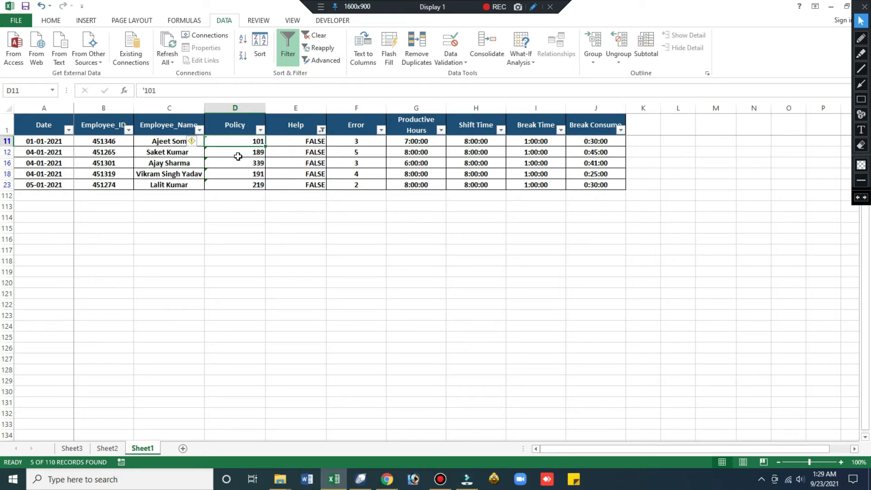
{"action": "left_click", "coordinate": [231, 185], "text": "shift"}
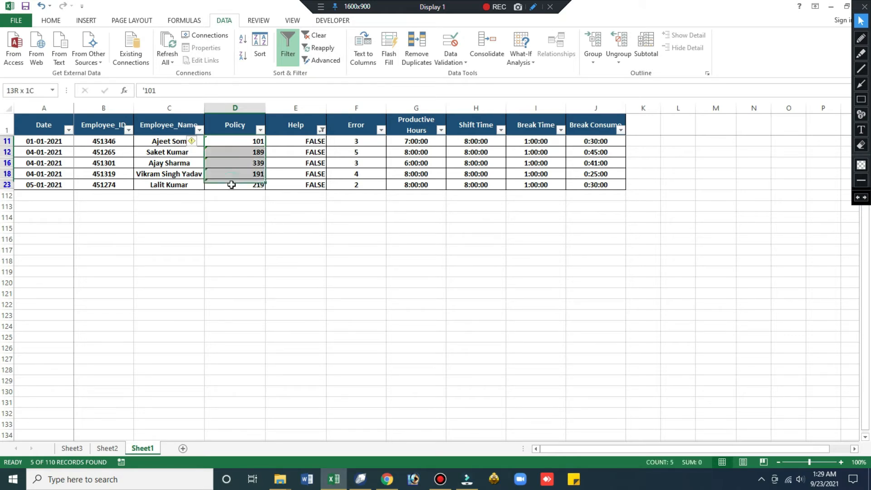
{"action": "left_click", "coordinate": [191, 142]}
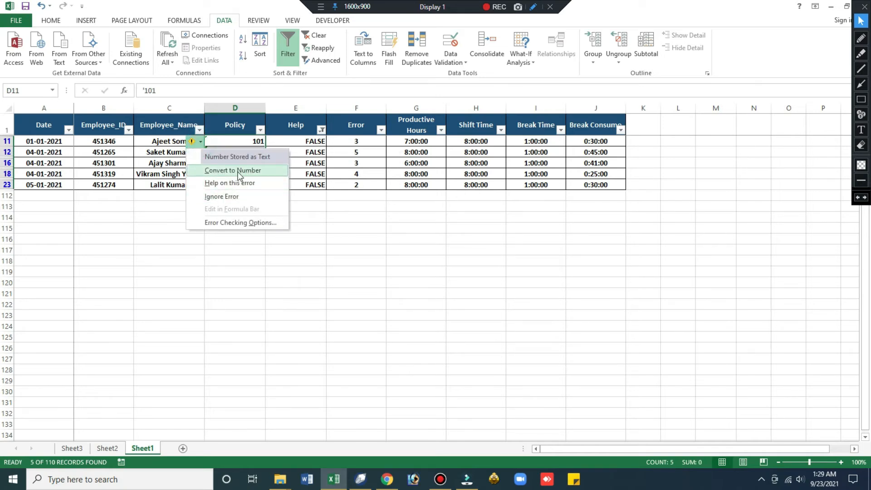
{"action": "left_click", "coordinate": [216, 172]}
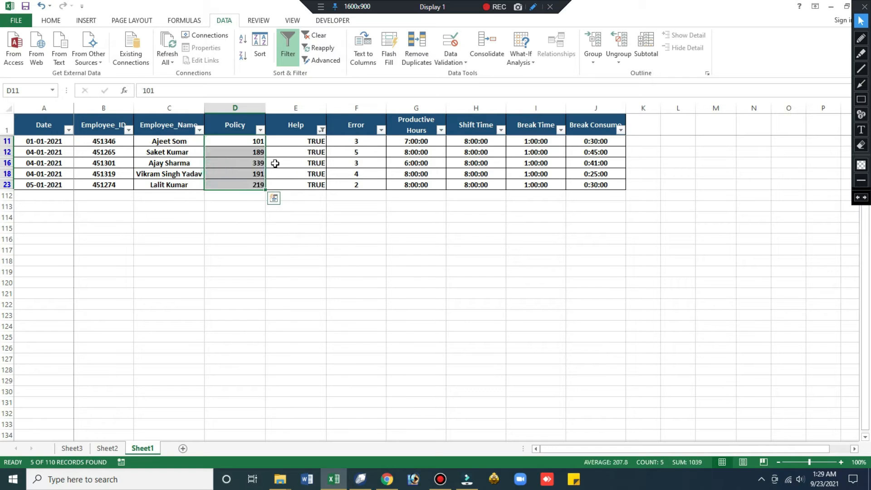
Undo the conversion of the Policy values to numbers and remove the filter from the table
{"action": "left_click", "coordinate": [248, 133]}
{"action": "key", "text": "F9"}
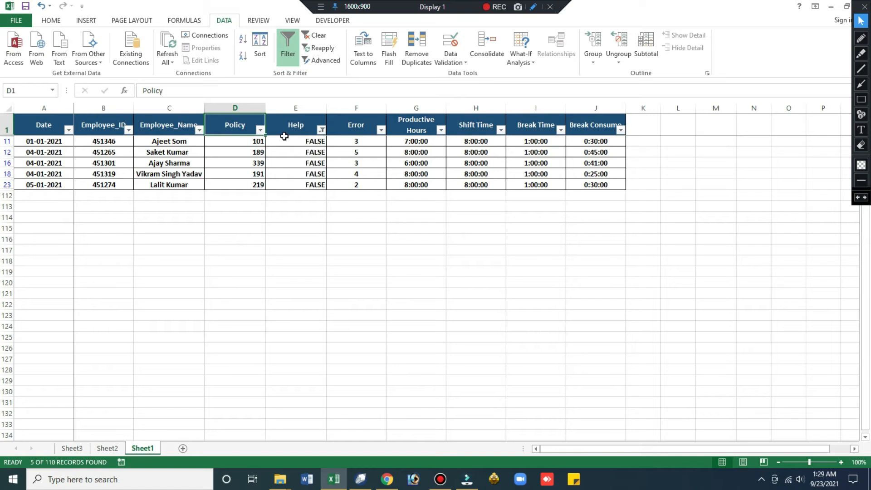
{"action": "key", "text": "ctrl+shift+l"}
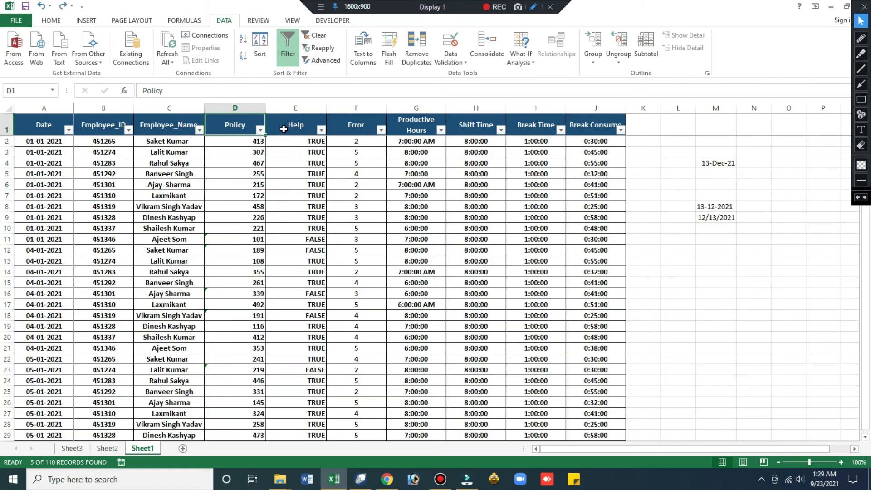
Insert a blank column before Help and enter =VALUE(D2) in cell E2
{"action": "key", "text": "Down"}
{"action": "key", "text": "Right"}
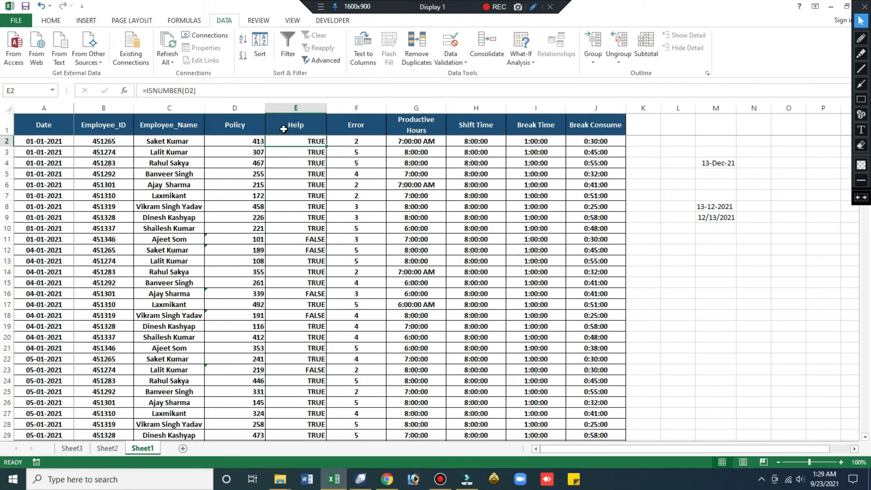
{"action": "key", "text": "ctrl+space"}
{"action": "key", "text": "ctrl+shift+plus"}
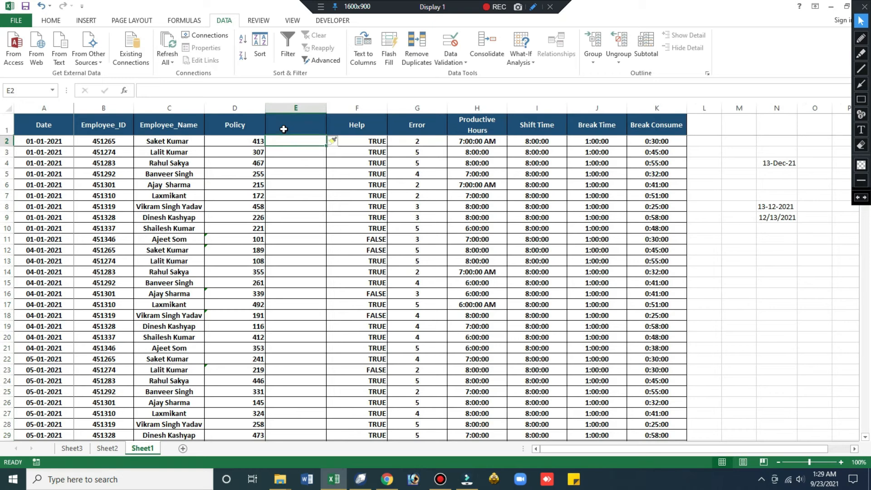
{"action": "type", "text": "="}
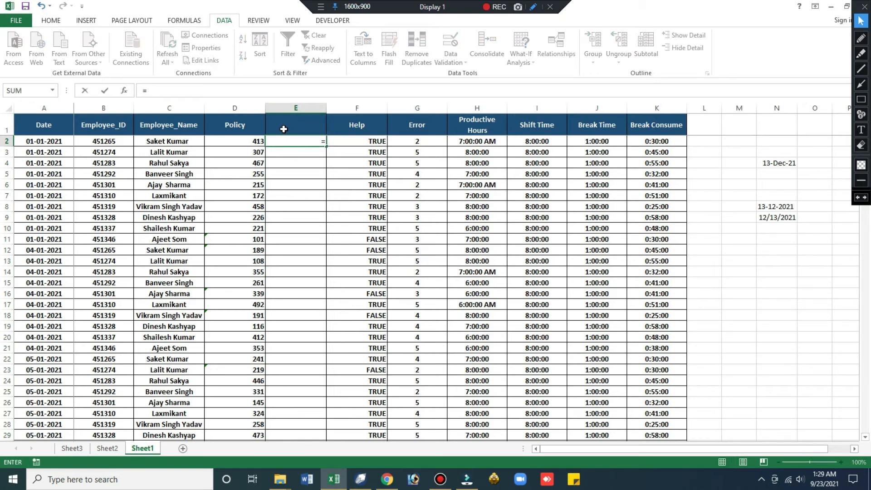
{"action": "type", "text": "val"}
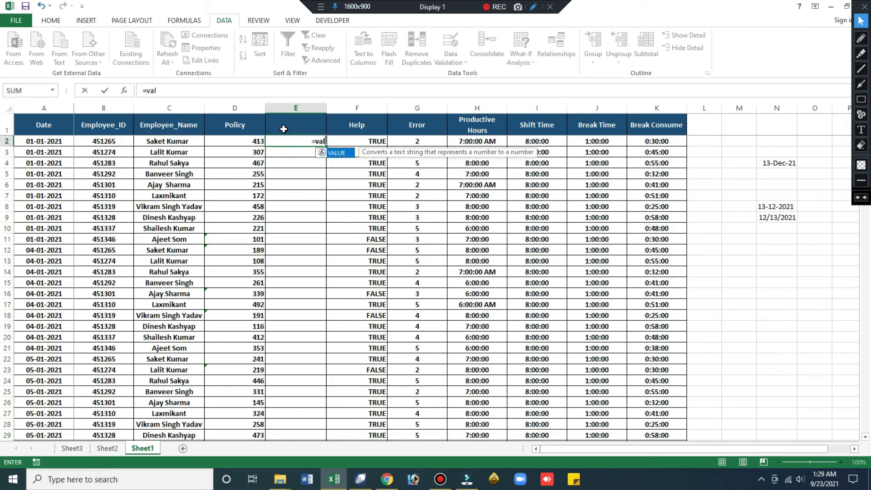
{"action": "key", "text": "Tab"}
{"action": "key", "text": "Left"}
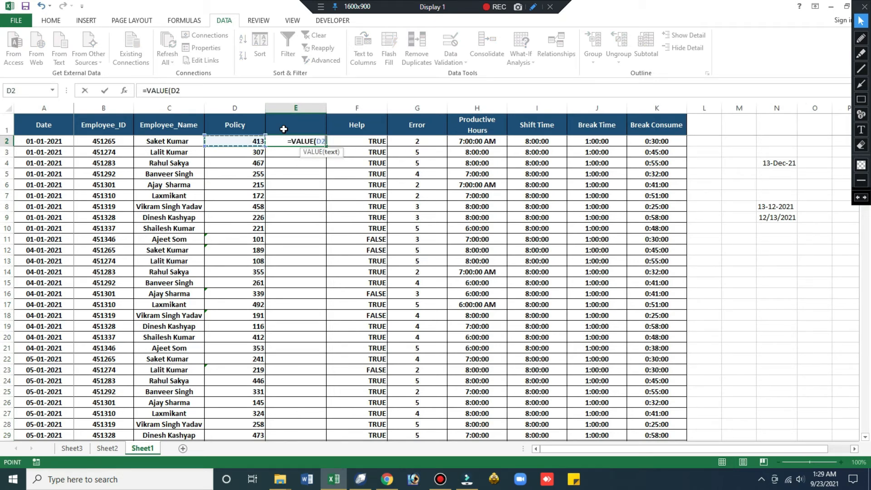
{"action": "type", "text": ")"}
{"action": "key", "text": "ctrl+Return"}
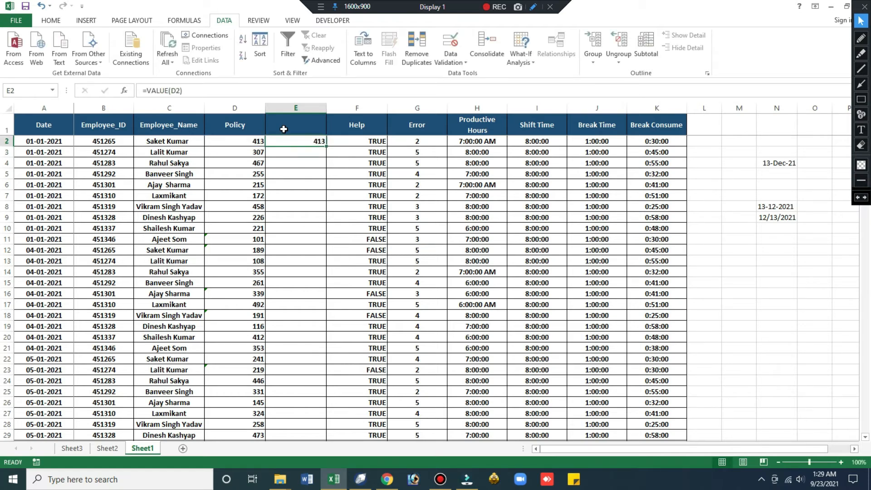
Copy the VALUE formula from E2 down column E through row 111
{"action": "key", "text": "ctrl+c"}
{"action": "key", "text": "Left"}
{"action": "key", "text": "ctrl+Down"}
{"action": "key", "text": "Right"}
{"action": "key", "text": "ctrl+shift+Up"}
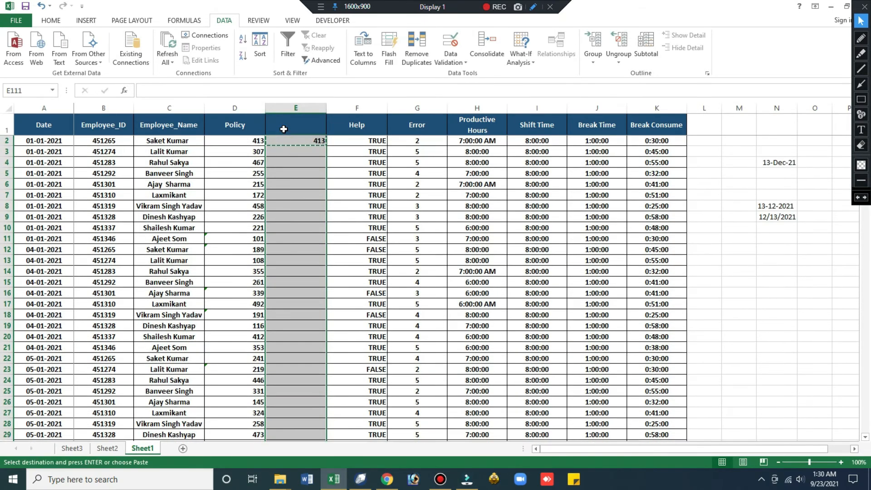
{"action": "key", "text": "ctrl+v"}
{"action": "key", "text": "Down"}
{"action": "key", "text": "Escape"}
{"action": "key", "text": "Up"}
Copy the VALUE results in column E and paste them as values over the Policy column starting at D2
{"action": "left_click", "coordinate": [284, 129]}
{"action": "key", "text": "ctrl+shift+Down"}
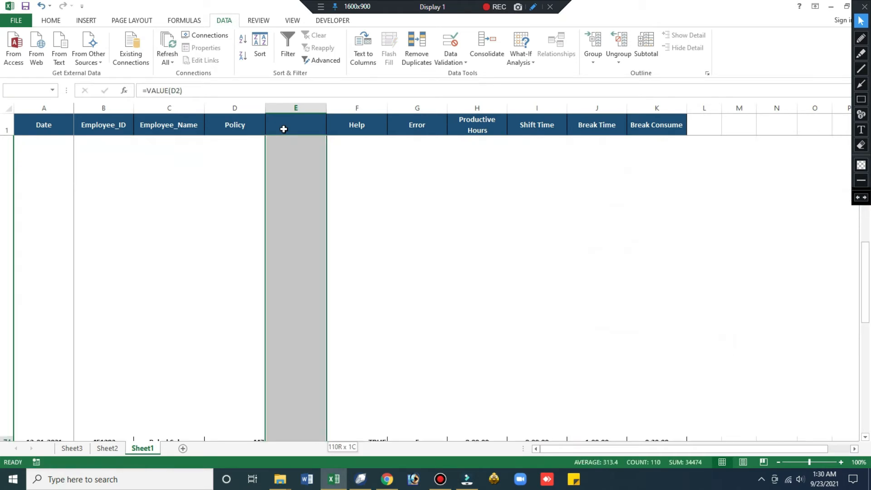
{"action": "key", "text": "ctrl+c"}
{"action": "left_click", "coordinate": [284, 129]}
{"action": "key", "text": "Down"}
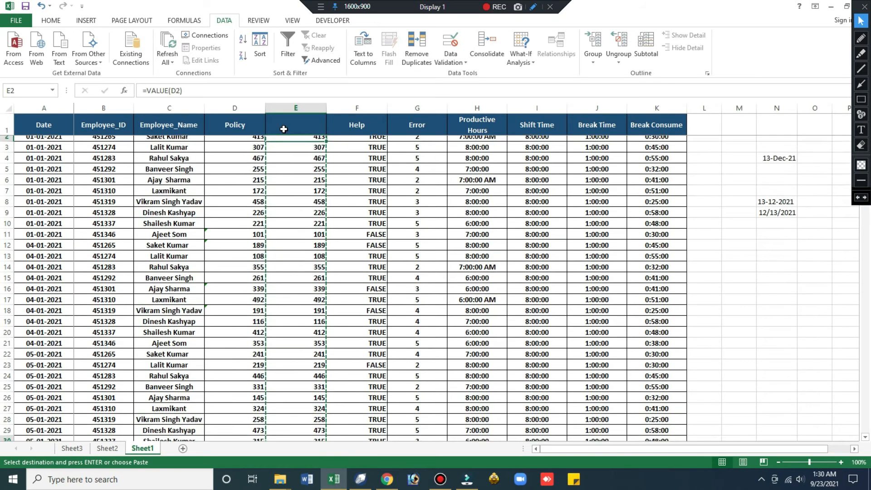
{"action": "left_click", "coordinate": [251, 140]}
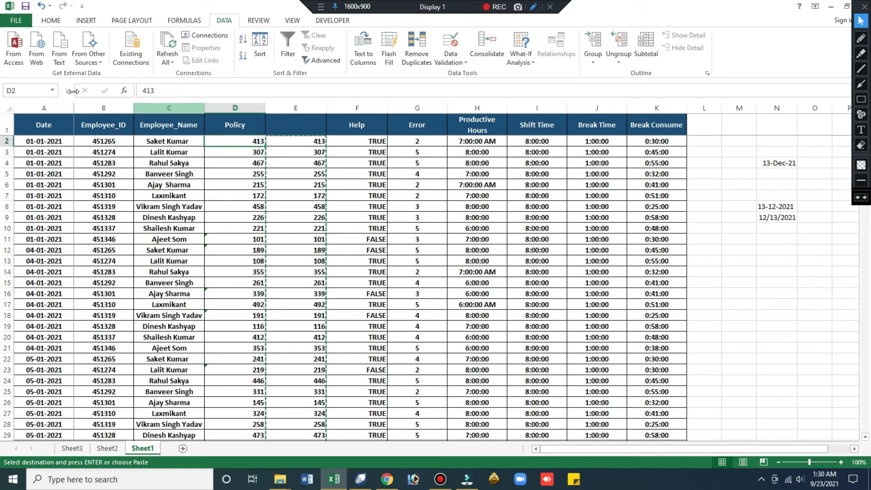
{"action": "left_click", "coordinate": [51, 21]}
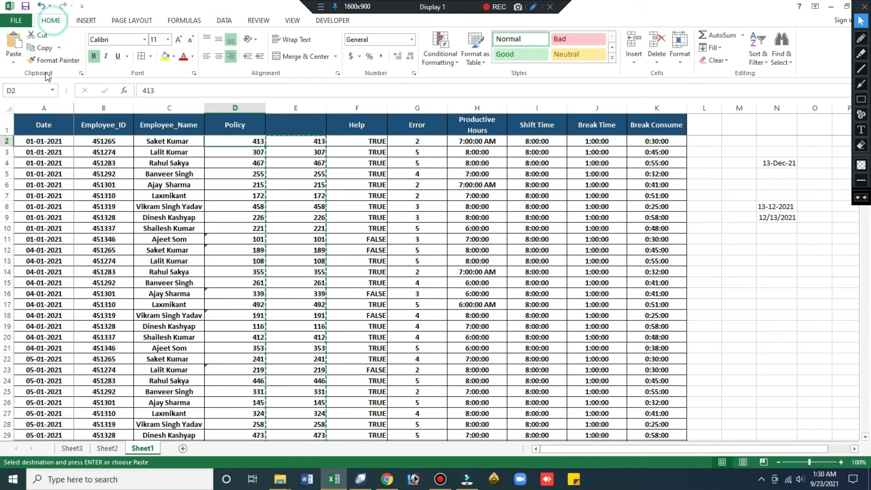
{"action": "left_click", "coordinate": [14, 62]}
{"action": "left_click", "coordinate": [47, 179]}
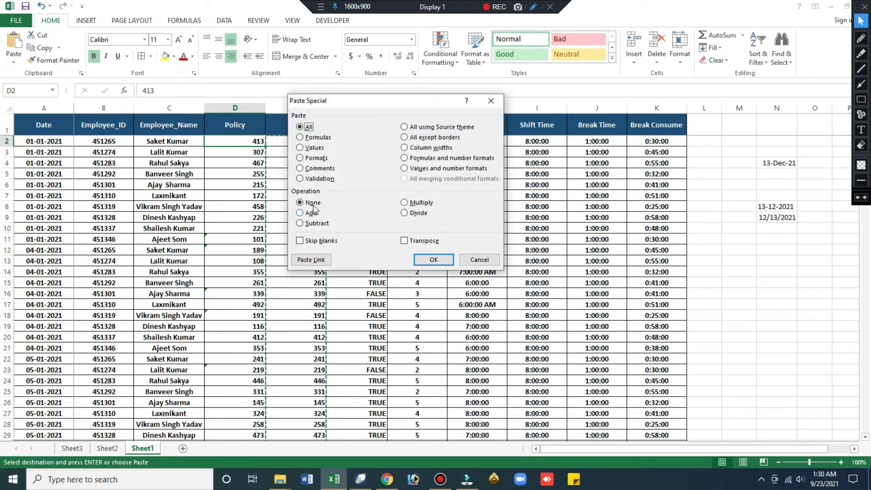
{"action": "left_click_drag", "start_coordinate": [334, 105], "coordinate": [489, 116]}
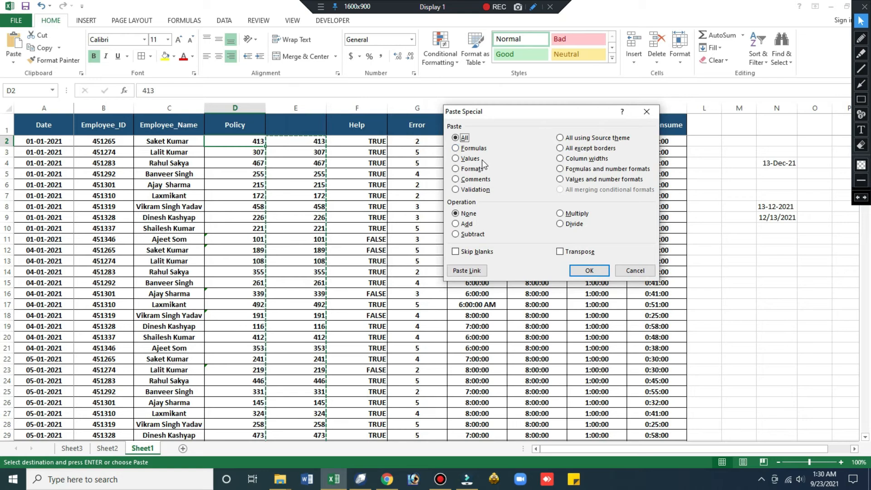
{"action": "left_click", "coordinate": [457, 159]}
{"action": "left_click", "coordinate": [585, 271]}
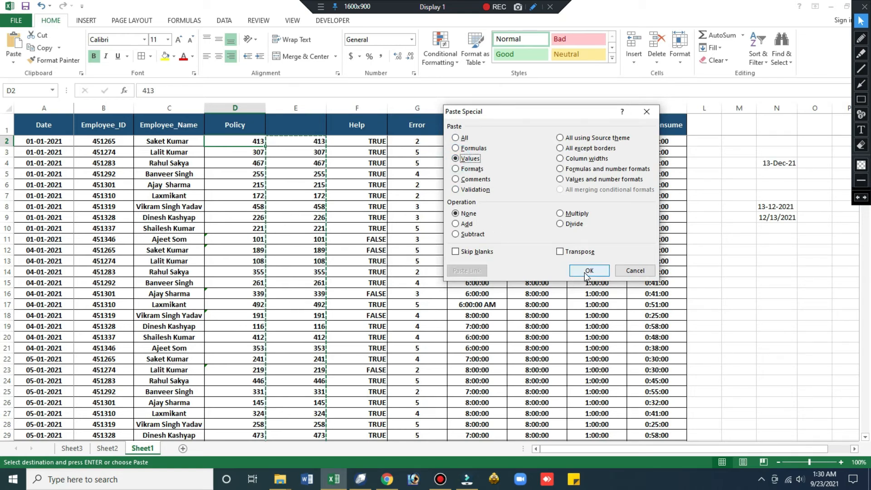
Check the Help results against the pasted Policy numbers and delete the VALUE formula column E
{"action": "left_click", "coordinate": [243, 173]}
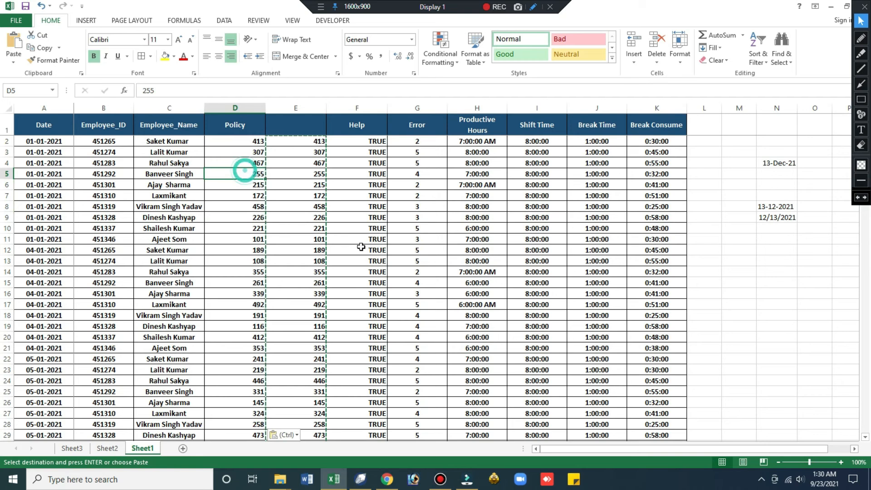
{"action": "left_click", "coordinate": [375, 230]}
{"action": "left_click", "coordinate": [377, 317]}
{"action": "left_click", "coordinate": [334, 338]}
{"action": "left_click", "coordinate": [278, 227]}
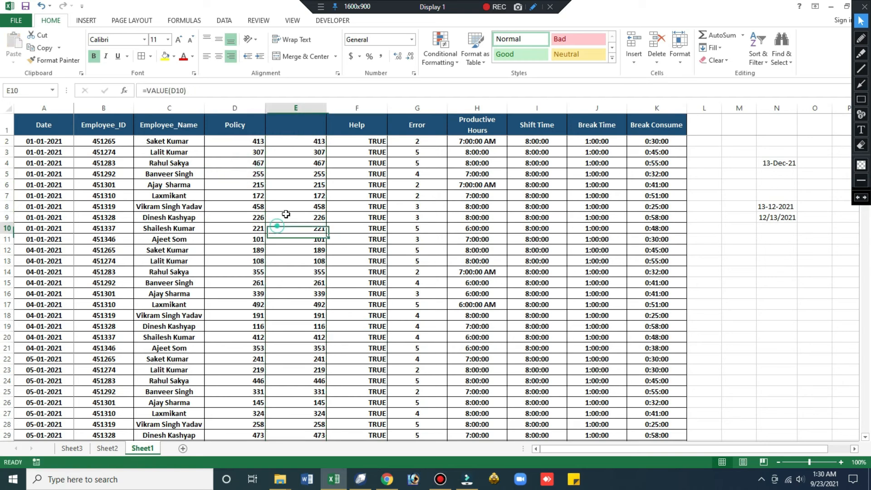
{"action": "left_click", "coordinate": [306, 107]}
{"action": "key", "text": "ctrl+minus"}
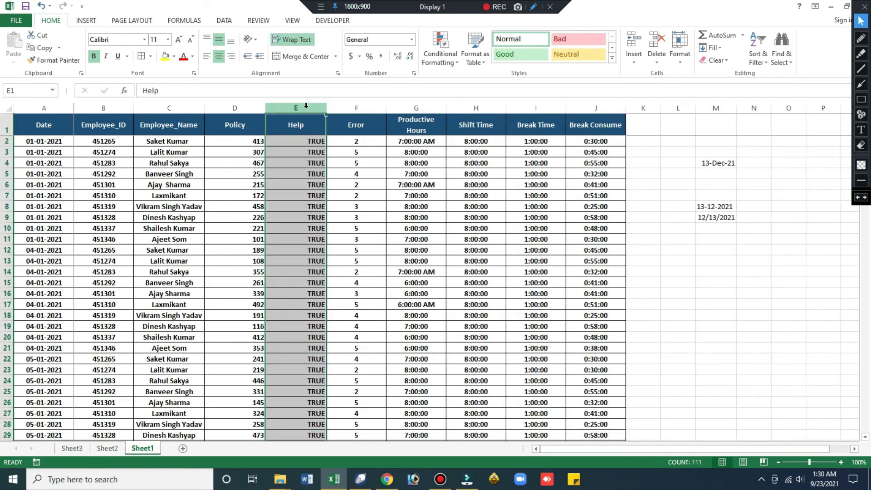
{"action": "key", "text": "Left"}
{"action": "key", "text": "Down"}
{"action": "key", "text": "Down"}
{"action": "key", "text": "Down"}
{"action": "key", "text": "Down"}
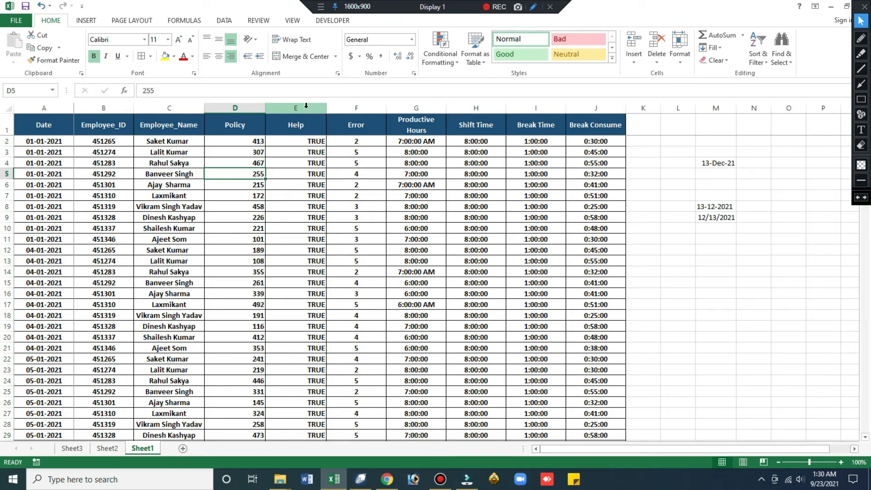
{"action": "key", "text": "Up"}
{"action": "key", "text": "Up"}
{"action": "key", "text": "Up"}
{"action": "key", "text": "Up"}
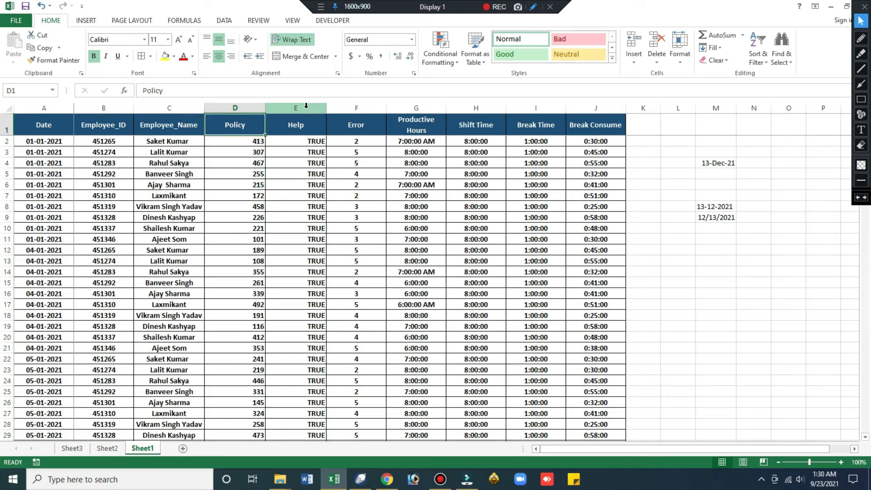
Turn on filtering for the table and examine the Employee_Name filter list for inconsistent spellings of the same name
{"action": "key", "text": "Left"}
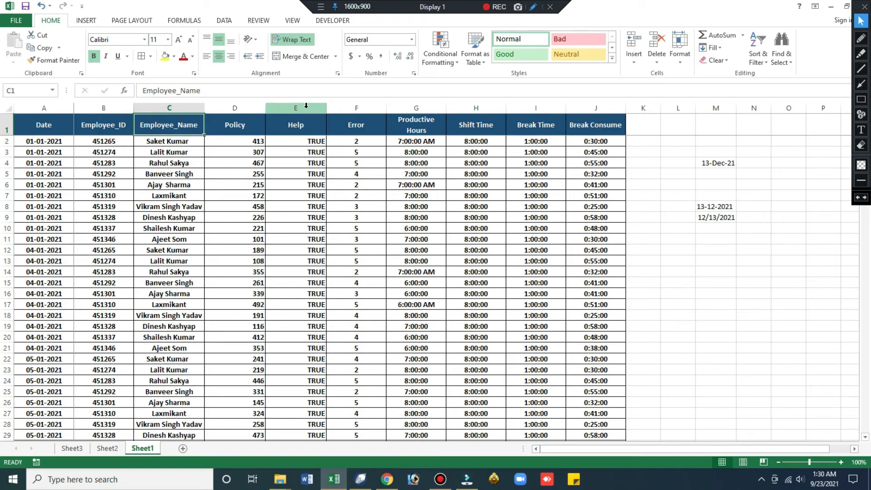
{"action": "key", "text": "ctrl+shift+l"}
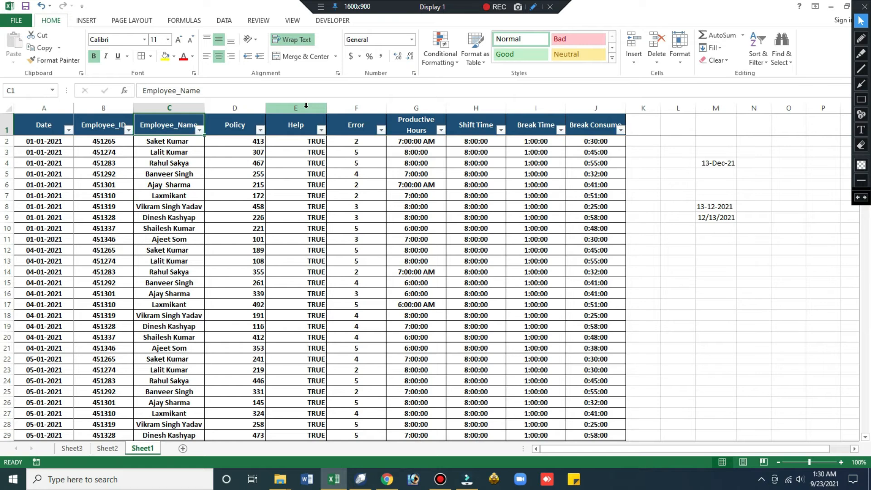
{"action": "key", "text": "alt+Down"}
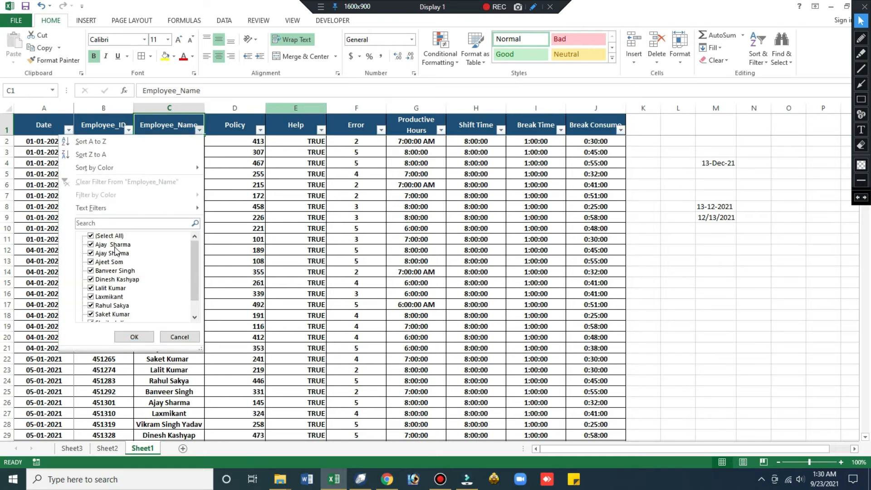
{"action": "key", "text": "Escape"}
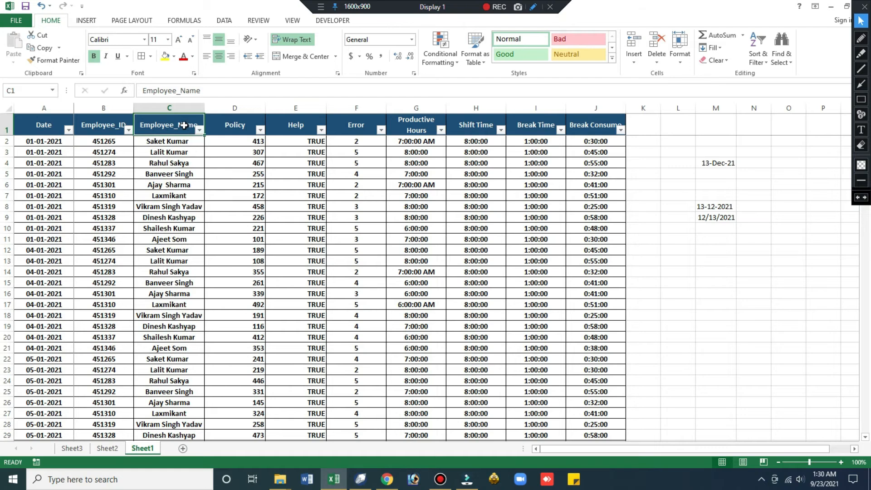
{"action": "left_click", "coordinate": [199, 129]}
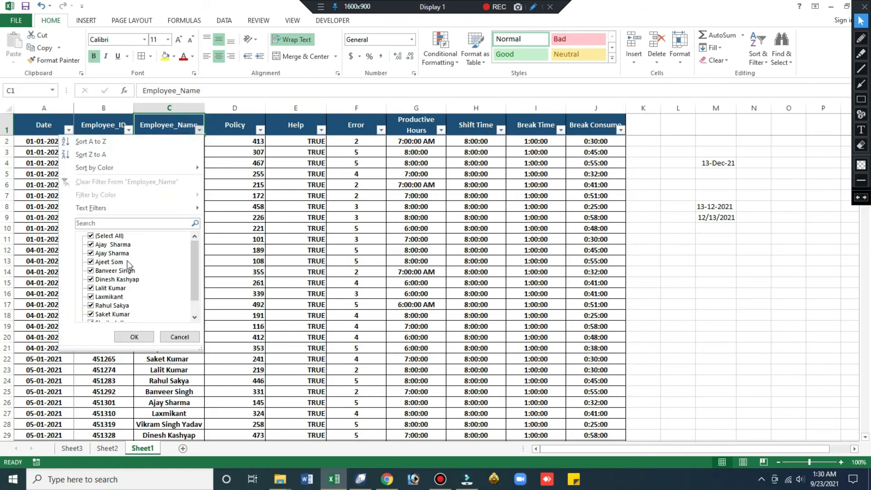
{"action": "left_click_drag", "start_coordinate": [198, 270], "coordinate": [201, 312]}
{"action": "left_click", "coordinate": [207, 175]}
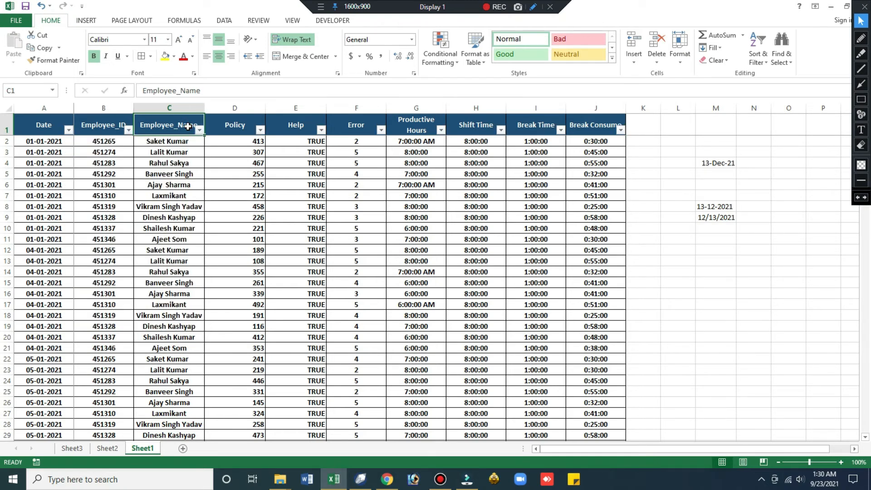
Reapply filtering and limit Employee_Name to the first two list entries, the same name with different spacing
{"action": "key", "text": "ctrl+shift+l"}
{"action": "key", "text": "Right"}
{"action": "key", "text": "Left"}
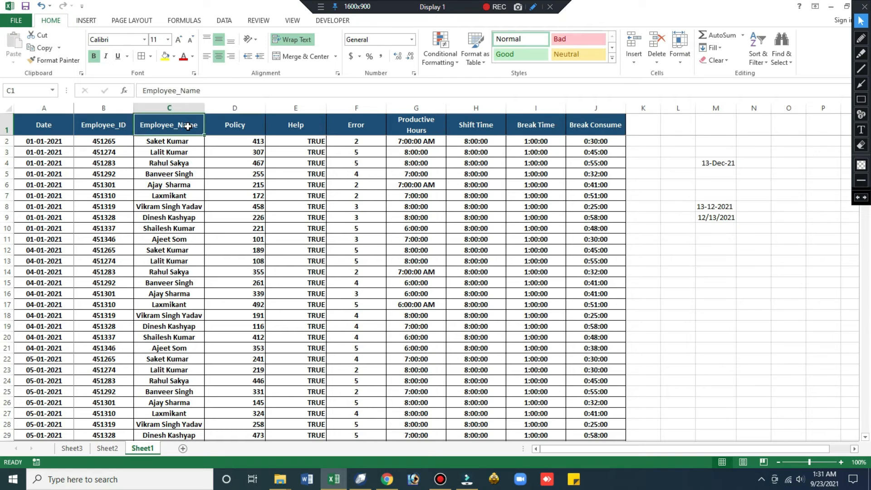
{"action": "key", "text": "Down"}
{"action": "key", "text": "Up"}
{"action": "key", "text": "ctrl+shift+l"}
{"action": "key", "text": "alt+Down"}
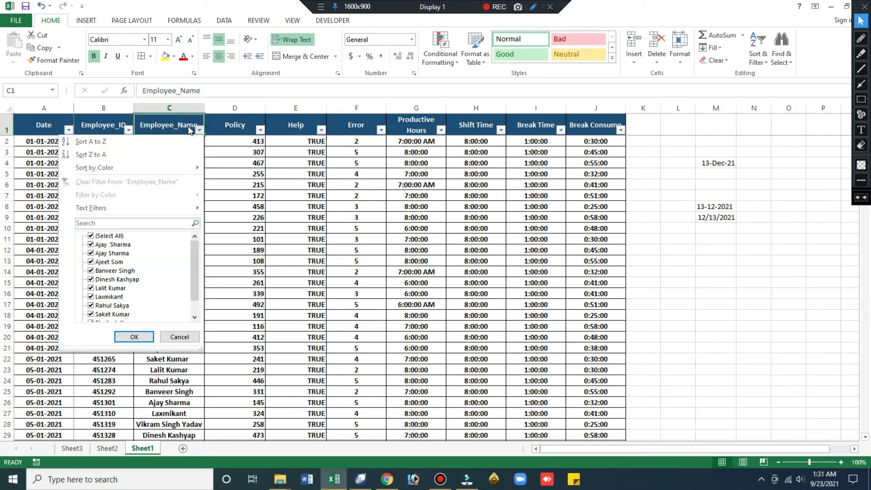
{"action": "left_click", "coordinate": [91, 235]}
{"action": "left_click", "coordinate": [90, 244]}
{"action": "left_click", "coordinate": [91, 253]}
{"action": "left_click", "coordinate": [134, 337]}
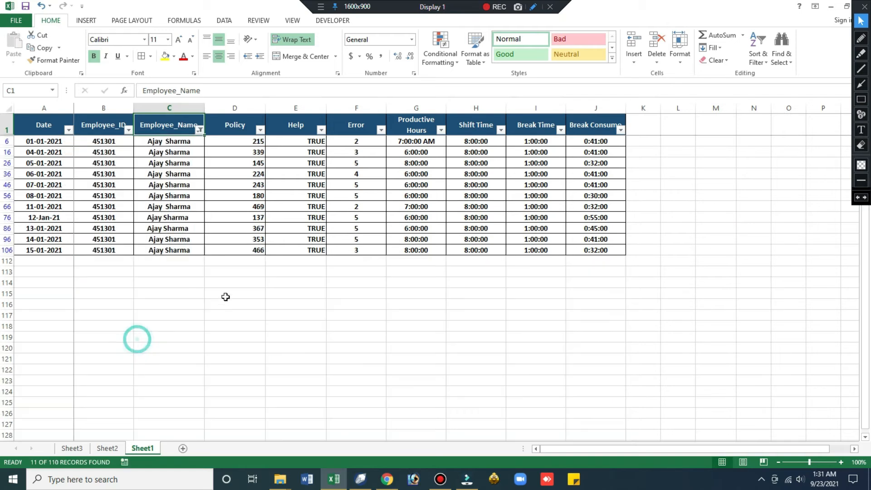
Examine the spaces between first and last name in C6 and C46 in edit mode, discarding the trial edits
{"action": "left_click", "coordinate": [210, 152]}
{"action": "left_click", "coordinate": [167, 141]}
{"action": "double_click", "coordinate": [171, 141]}
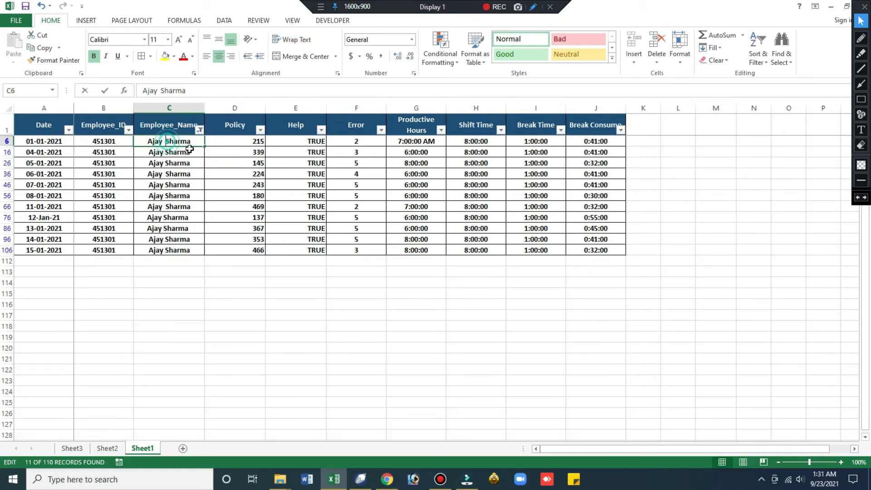
{"action": "key", "text": "BackSpace"}
{"action": "key", "text": "BackSpace"}
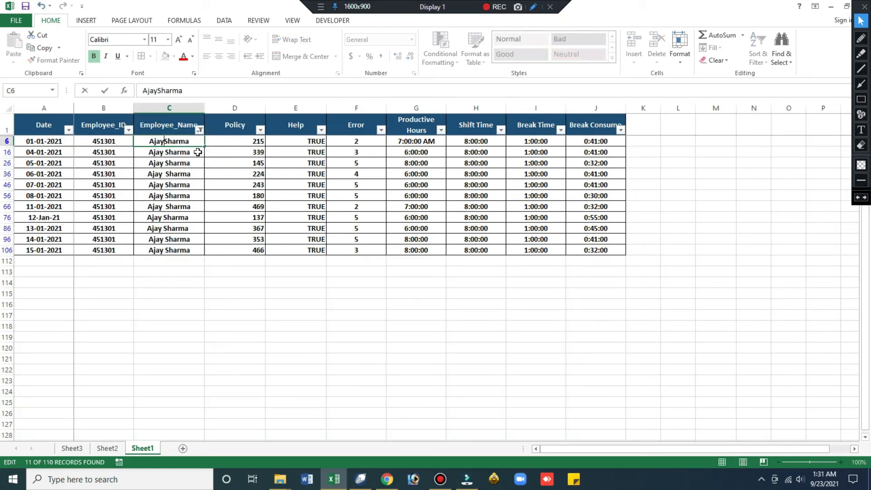
{"action": "key", "text": "Escape"}
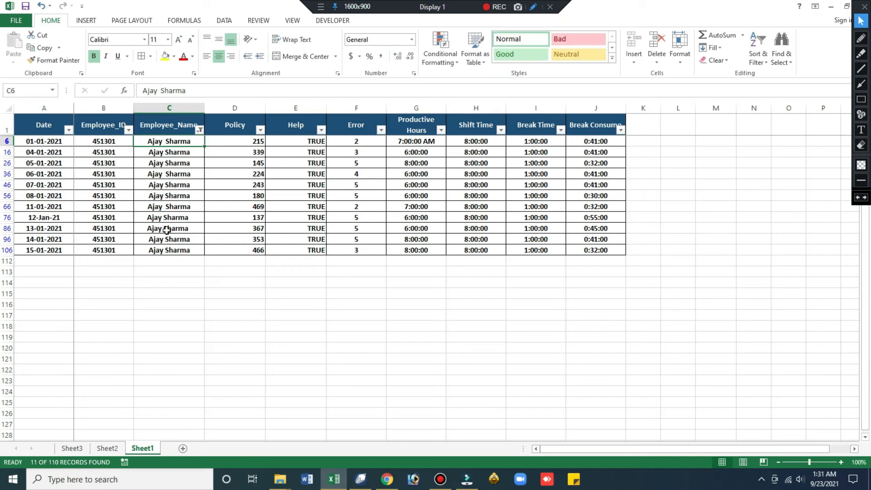
{"action": "double_click", "coordinate": [166, 185]}
{"action": "key", "text": "BackSpace"}
{"action": "key", "text": "BackSpace"}
{"action": "key", "text": "Escape"}
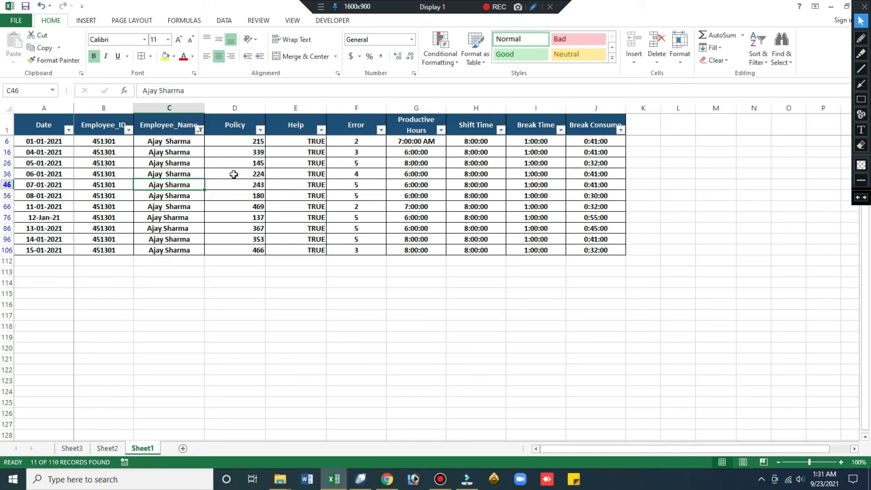
Turn off filtering so that all rows of the table are listed again
{"action": "key", "text": "Up"}
{"action": "key", "text": "Up"}
{"action": "key", "text": "Up"}
{"action": "key", "text": "Up"}
{"action": "key", "text": "Up"}
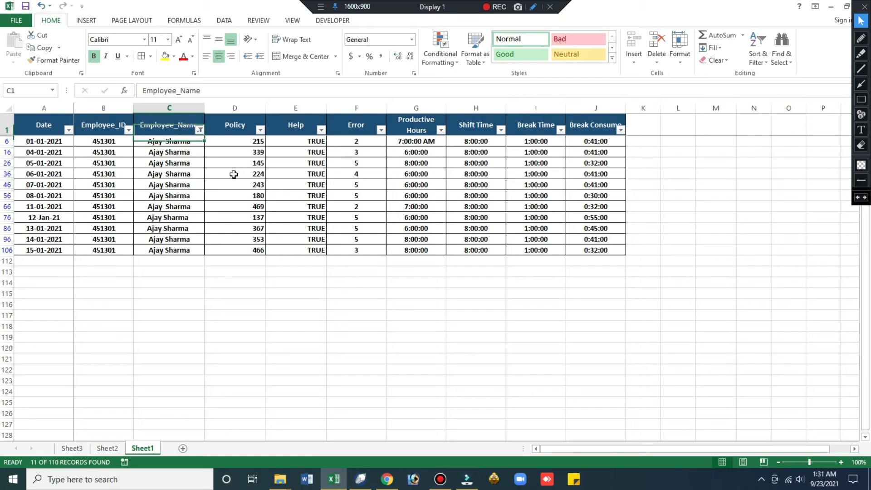
{"action": "key", "text": "ctrl+shift+l"}
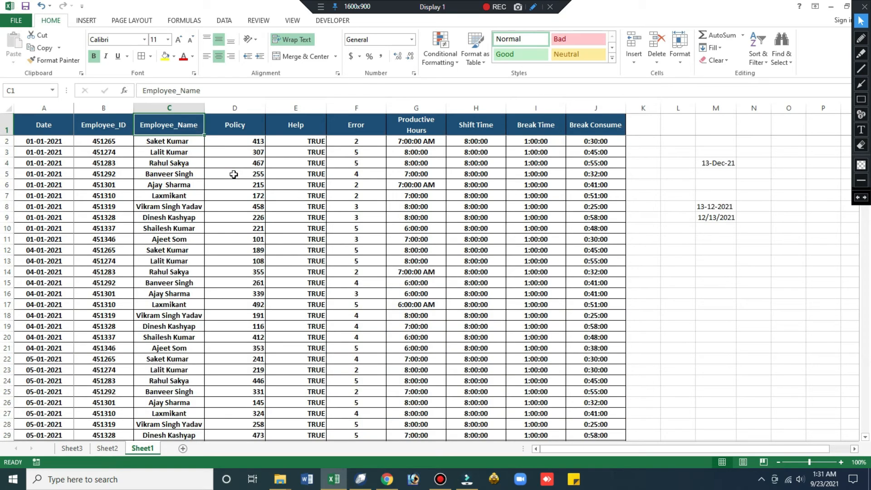
Insert a blank column D between Employee_Name and Policy
{"action": "key", "text": "Right"}
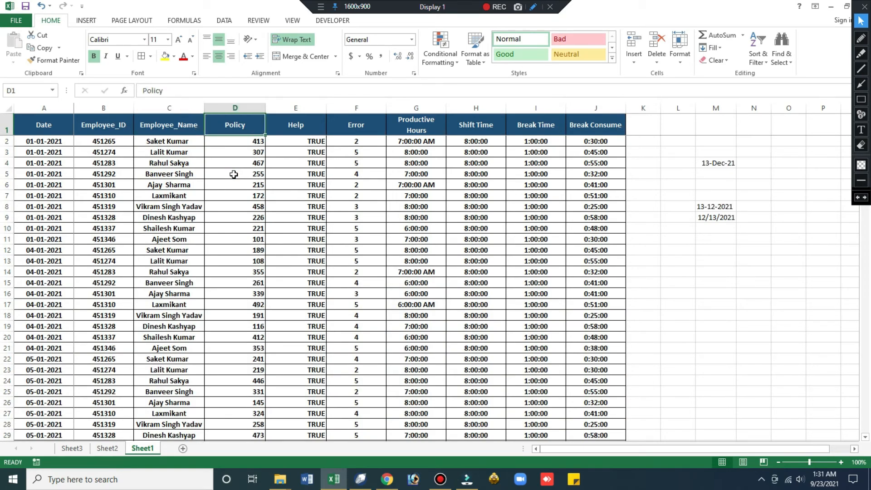
{"action": "key", "text": "ctrl+shift+Down"}
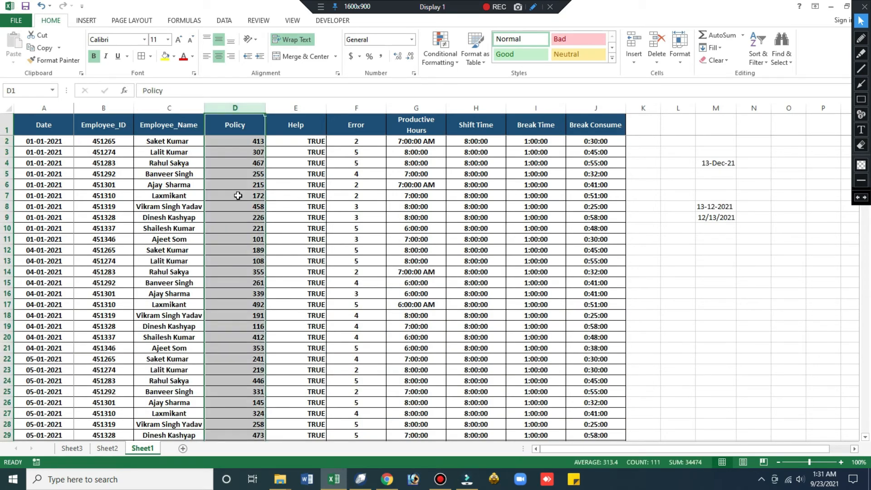
{"action": "left_click", "coordinate": [243, 168]}
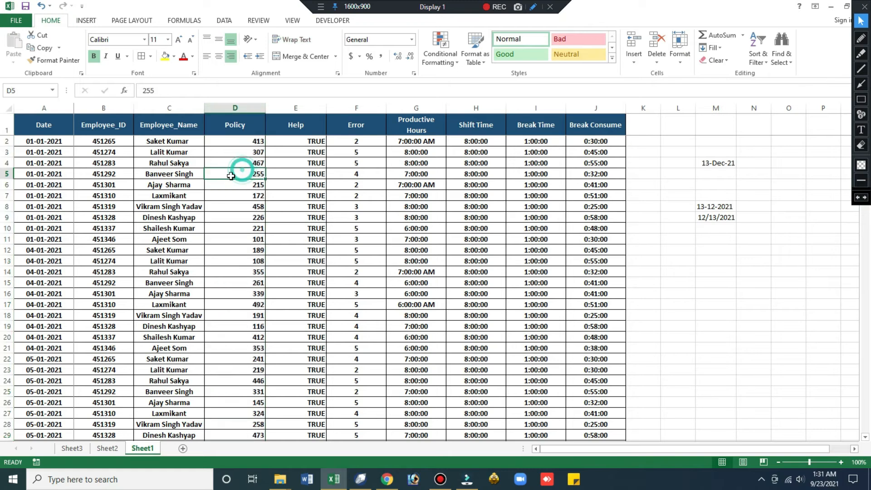
{"action": "left_click", "coordinate": [243, 130]}
{"action": "left_click", "coordinate": [240, 109]}
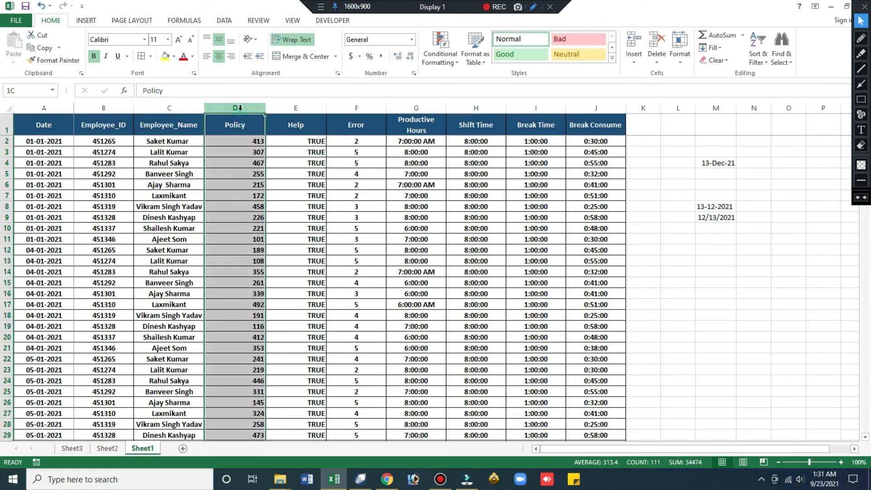
{"action": "right_click", "coordinate": [241, 110]}
{"action": "left_click", "coordinate": [274, 189]}
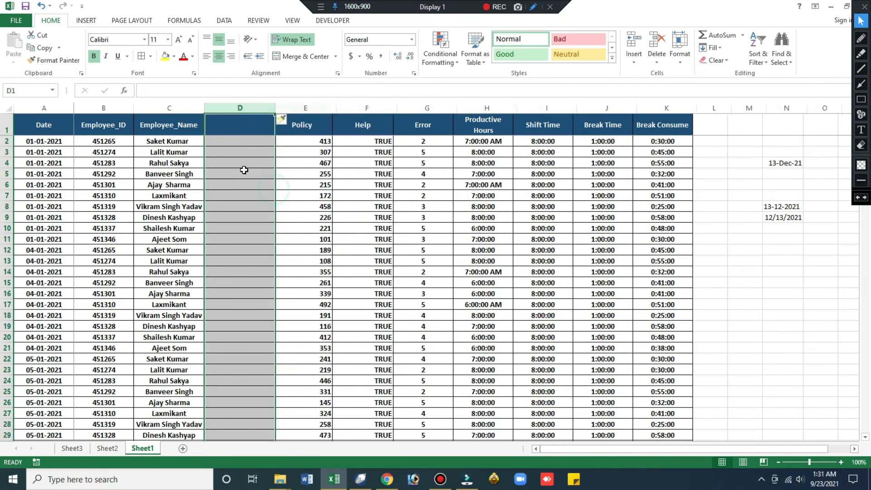
Enter the formula =TRIM(C2) in D2 to strip extra spaces from the employee name
{"action": "left_click", "coordinate": [234, 142]}
{"action": "type", "text": "="}
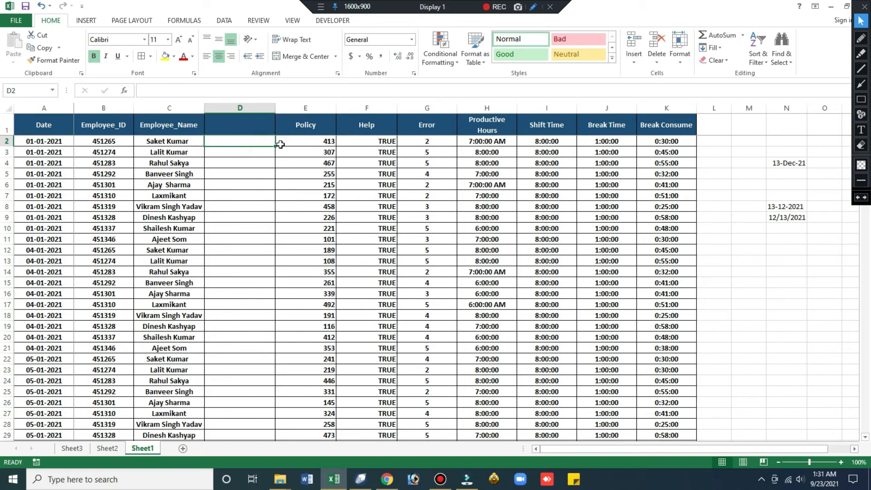
{"action": "type", "text": "tri"}
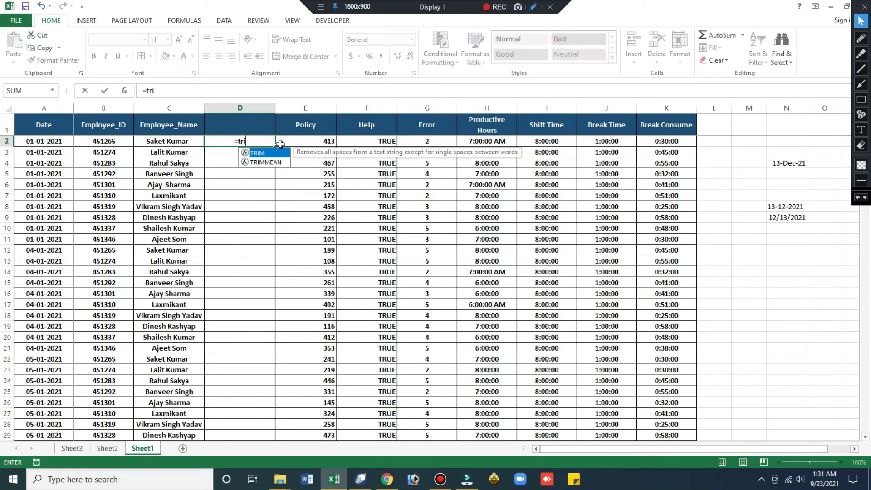
{"action": "key", "text": "Tab"}
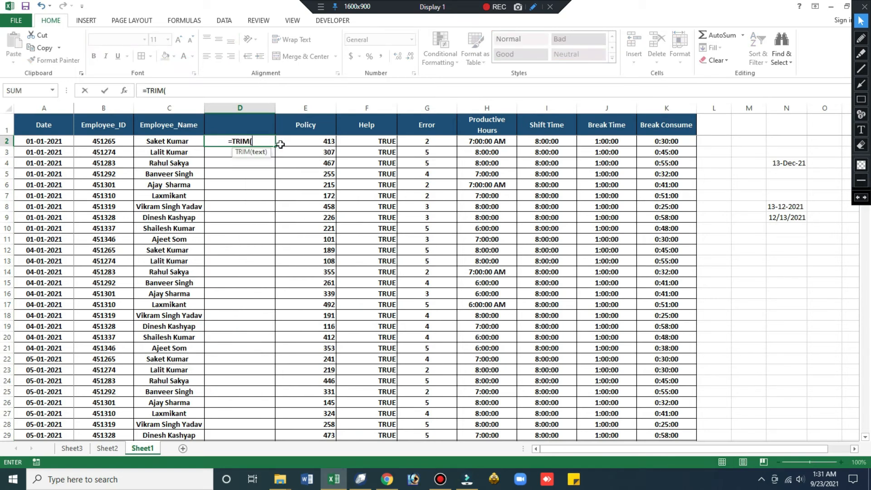
{"action": "left_click", "coordinate": [181, 142]}
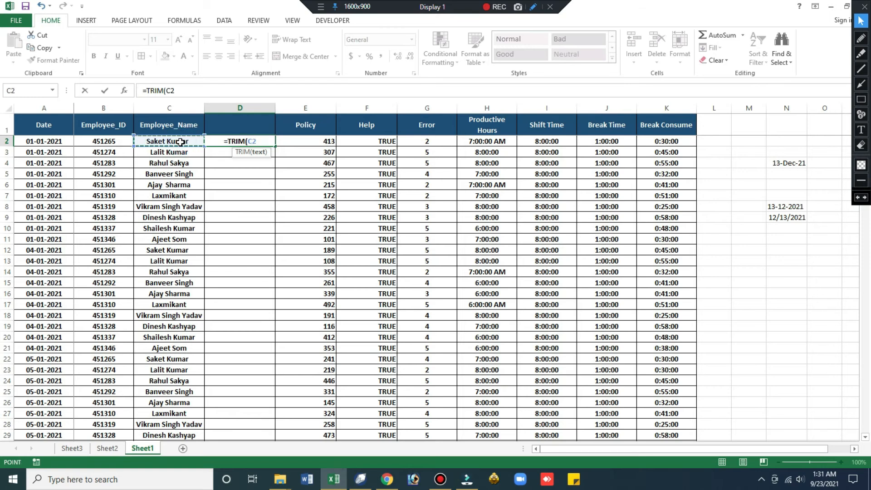
{"action": "type", "text": ")"}
{"action": "key", "text": "Return"}
Copy the TRIM formula from D2 down column D to the last row of the table
{"action": "key", "text": "Up"}
{"action": "key", "text": "ctrl+c"}
{"action": "left_click", "coordinate": [191, 144]}
{"action": "key", "text": "ctrl+Down"}
{"action": "key", "text": "Right"}
{"action": "key", "text": "ctrl+shift+Up"}
{"action": "key", "text": "ctrl+v"}
{"action": "key", "text": "ctrl+Up"}
{"action": "key", "text": "Down"}
{"action": "key", "text": "Escape"}
{"action": "key", "text": "Up"}
Copy the trimmed names in column D and paste them as values over the Employee_Name column starting at C2
{"action": "key", "text": "ctrl+shift+Down"}
{"action": "key", "text": "ctrl+c"}
{"action": "key", "text": "ctrl+Down"}
{"action": "key", "text": "ctrl+Up"}
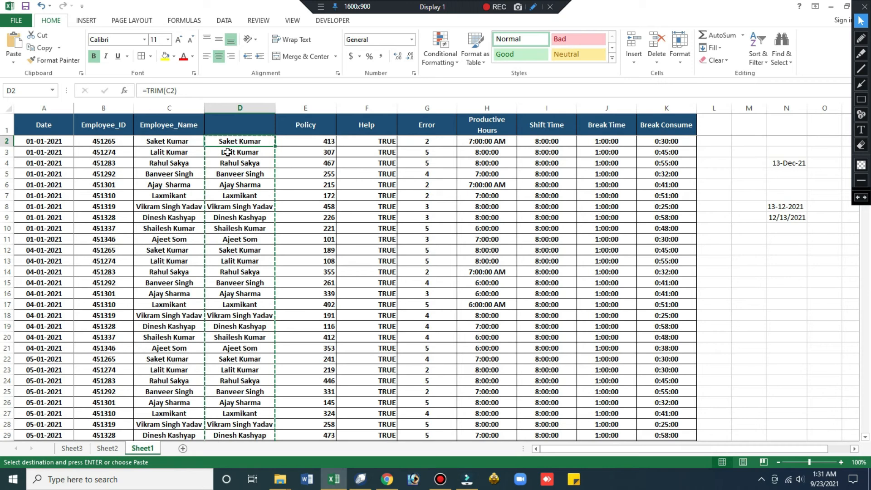
{"action": "left_click", "coordinate": [193, 146]}
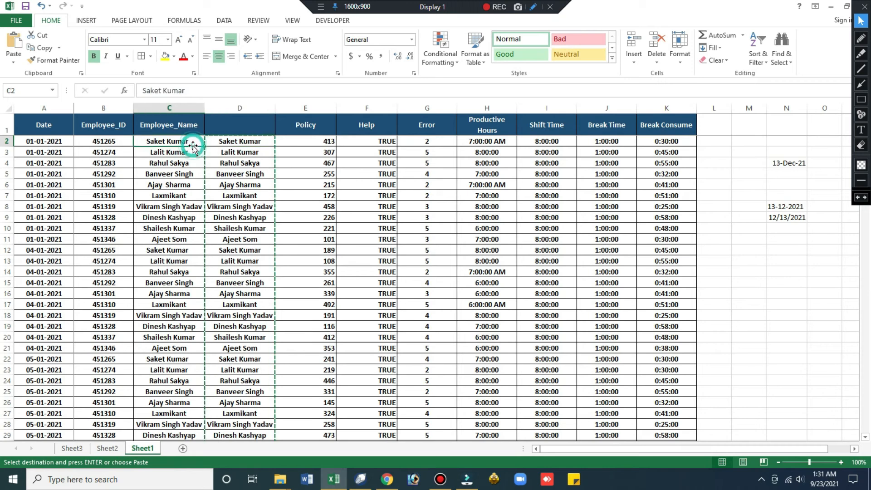
{"action": "left_click", "coordinate": [13, 62]}
{"action": "left_click", "coordinate": [28, 179]}
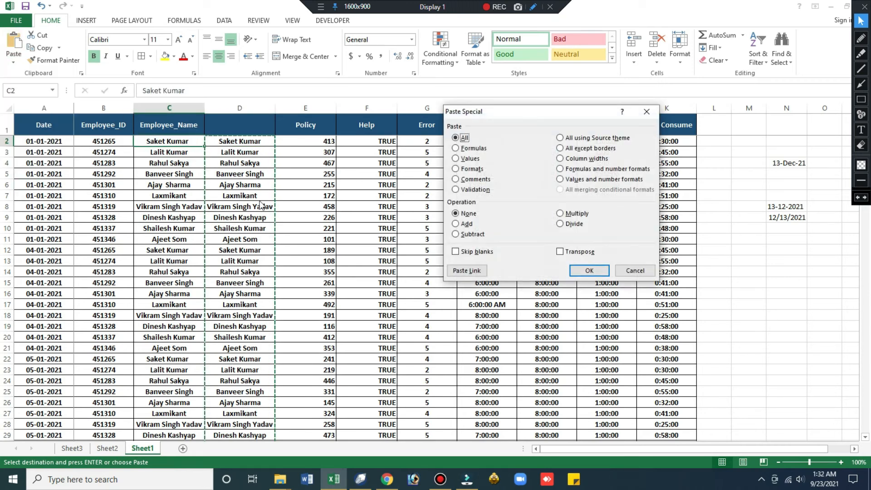
{"action": "left_click", "coordinate": [462, 158]}
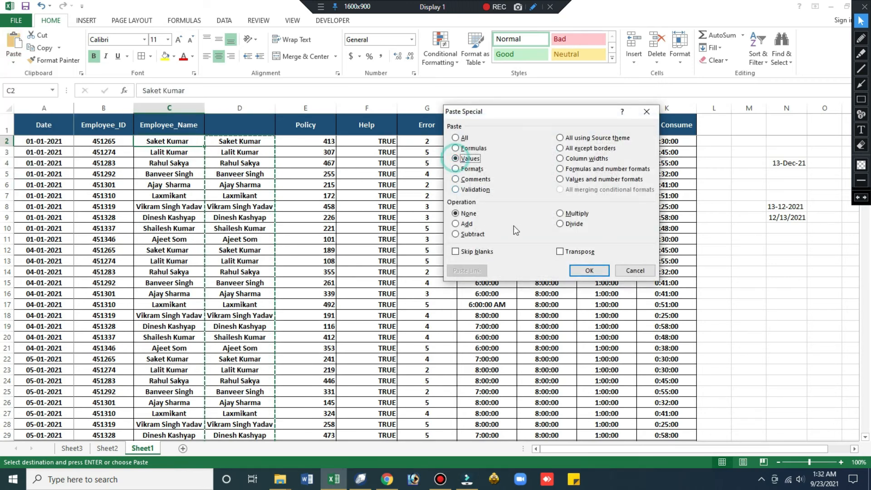
{"action": "left_click", "coordinate": [582, 270]}
{"action": "key", "text": "Escape"}
Delete the TRIM formula column D
{"action": "left_click", "coordinate": [237, 163]}
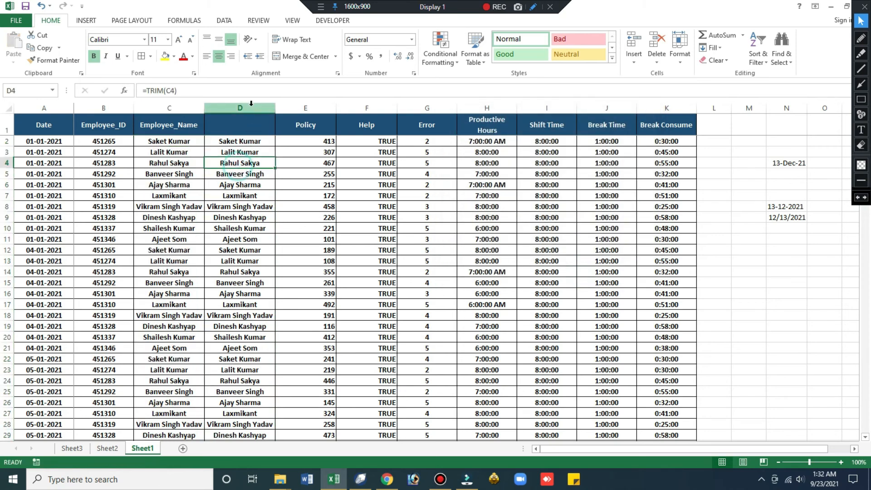
{"action": "left_click", "coordinate": [251, 104]}
{"action": "right_click", "coordinate": [251, 104]}
{"action": "left_click", "coordinate": [272, 192]}
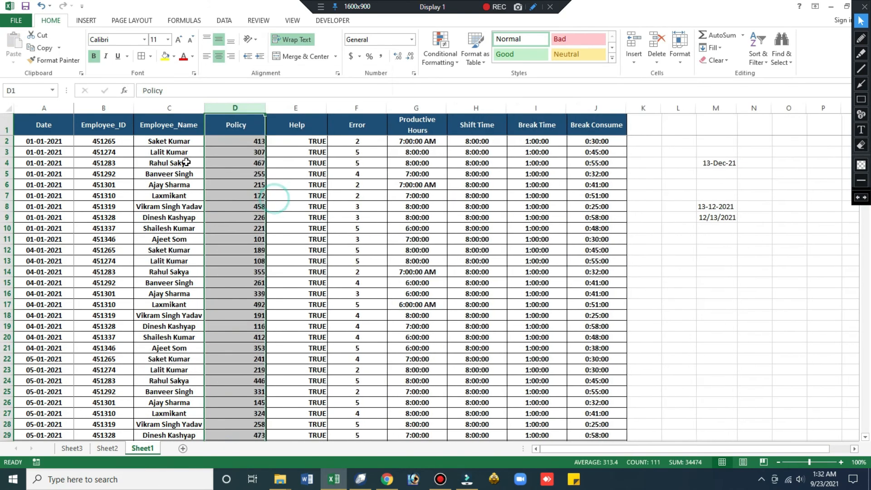
Check the Employee_Name filter list for duplicate spellings of the same name, turning filtering off when done
{"action": "left_click", "coordinate": [180, 160]}
{"action": "key", "text": "ctrl+Up"}
{"action": "key", "text": "ctrl+shift+l"}
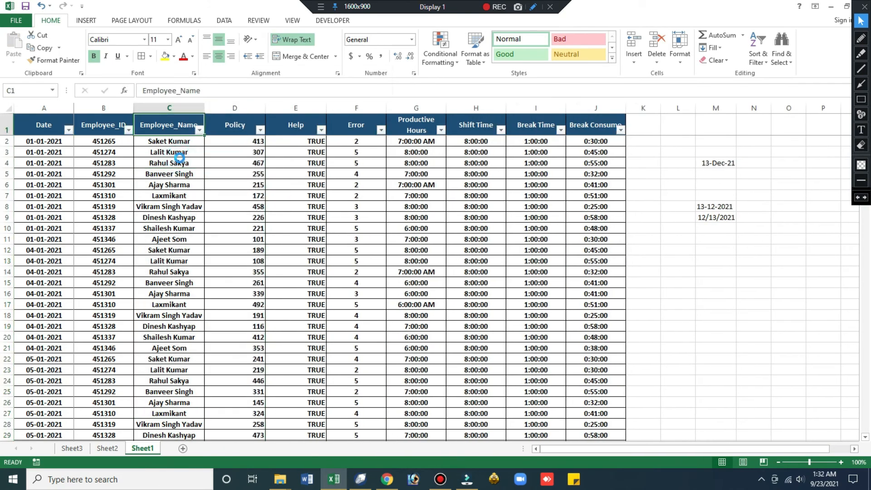
{"action": "key", "text": "alt+Down"}
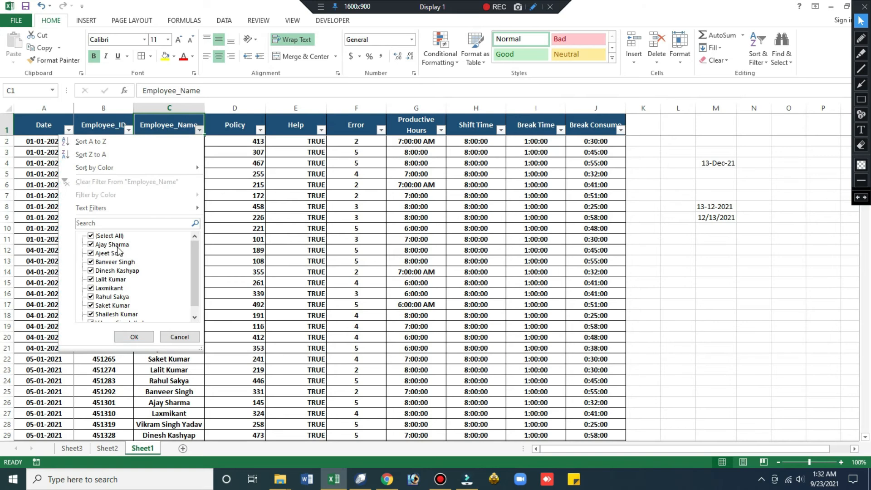
{"action": "left_click_drag", "start_coordinate": [195, 273], "coordinate": [197, 269]}
{"action": "key", "text": "Escape"}
{"action": "key", "text": "ctrl+shift+l"}
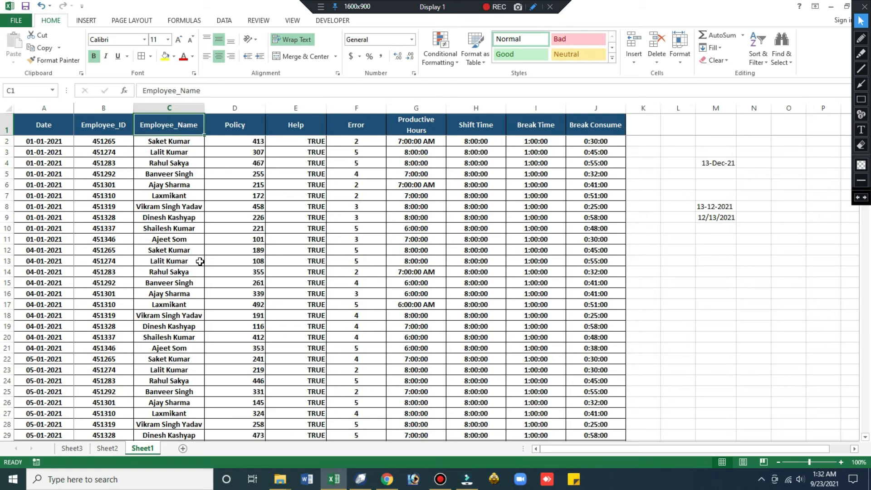
Examine the Productive Hours entries and their filter list for inconsistent time values, turning filtering off when done
{"action": "key", "text": "Right"}
{"action": "key", "text": "Right"}
{"action": "key", "text": "Right"}
{"action": "key", "text": "Right"}
{"action": "key", "text": "Right"}
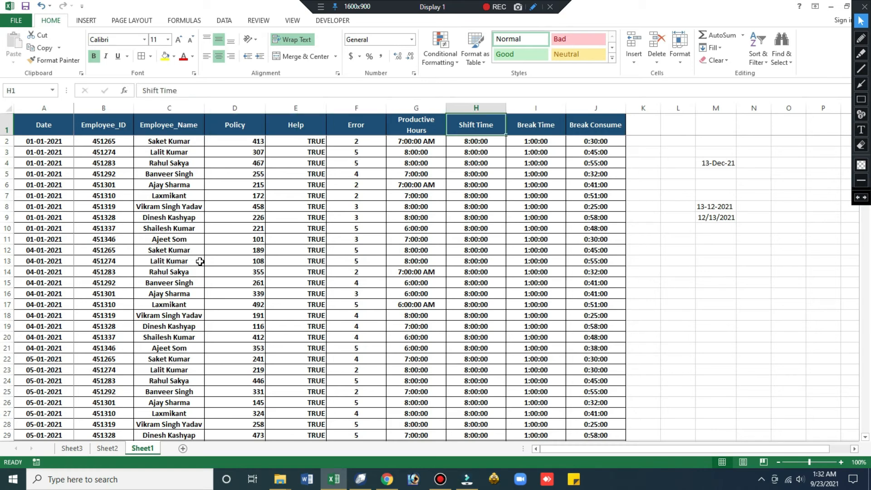
{"action": "key", "text": "Left"}
{"action": "key", "text": "ctrl+shift+l"}
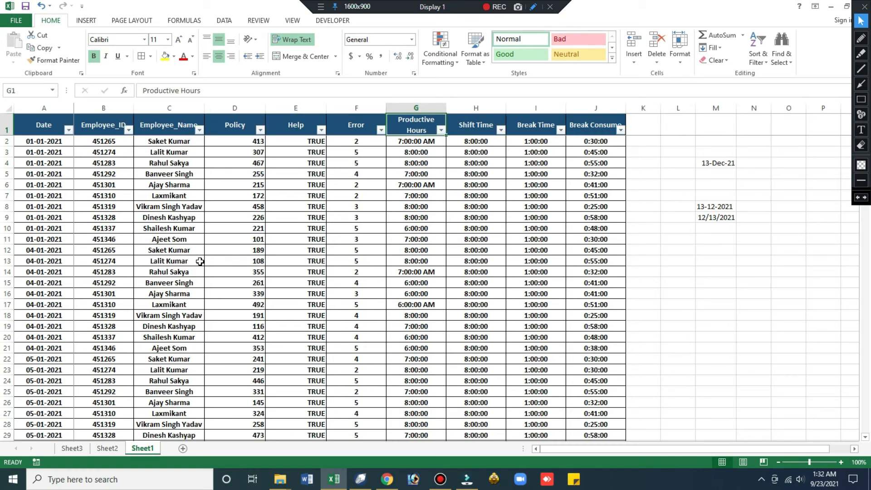
{"action": "key", "text": "Down"}
{"action": "key", "text": "Down"}
{"action": "key", "text": "Down"}
{"action": "key", "text": "Down"}
{"action": "key", "text": "Down"}
{"action": "key", "text": "Down"}
{"action": "key", "text": "Down"}
{"action": "key", "text": "Down"}
{"action": "key", "text": "Down"}
{"action": "key", "text": "Down"}
{"action": "key", "text": "ctrl+Up"}
{"action": "key", "text": "alt+Down"}
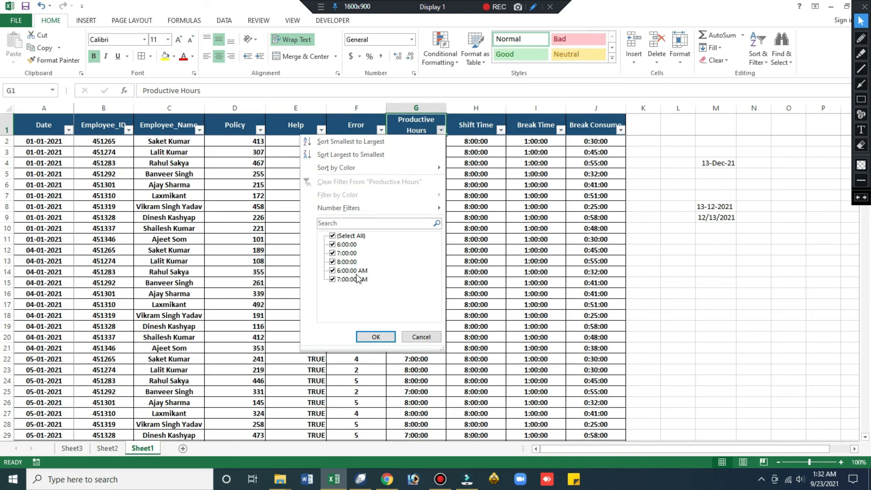
{"action": "key", "text": "Escape"}
{"action": "key", "text": "ctrl+shift+l"}
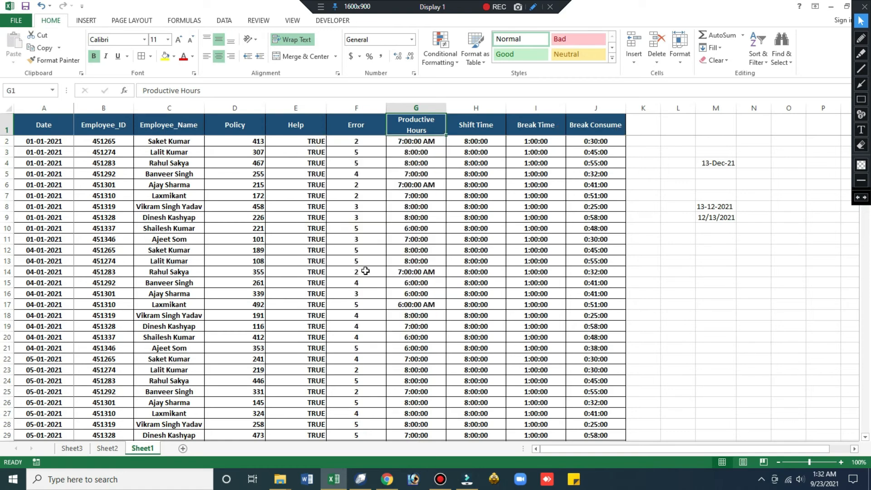
Insert a blank column H before Shift Time and enter the formula =ISNUMBER(G2) in H2
{"action": "left_click", "coordinate": [481, 104]}
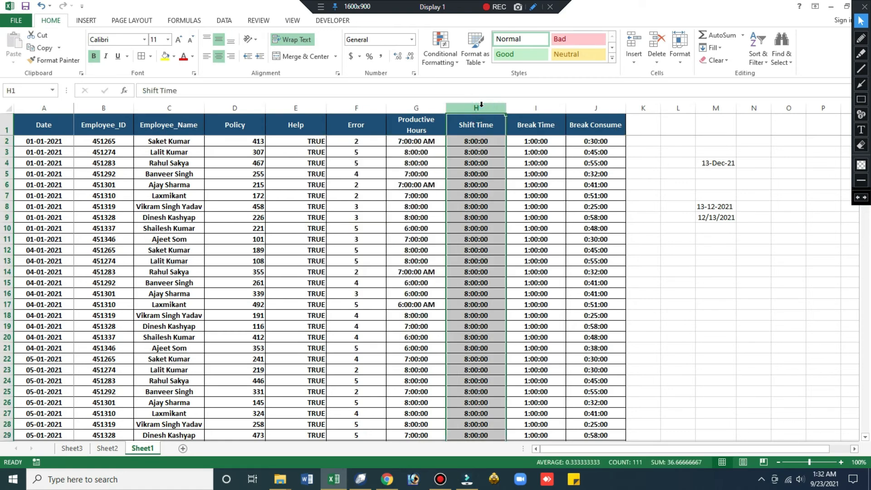
{"action": "key", "text": "ctrl+shift+plus"}
{"action": "left_click", "coordinate": [472, 142]}
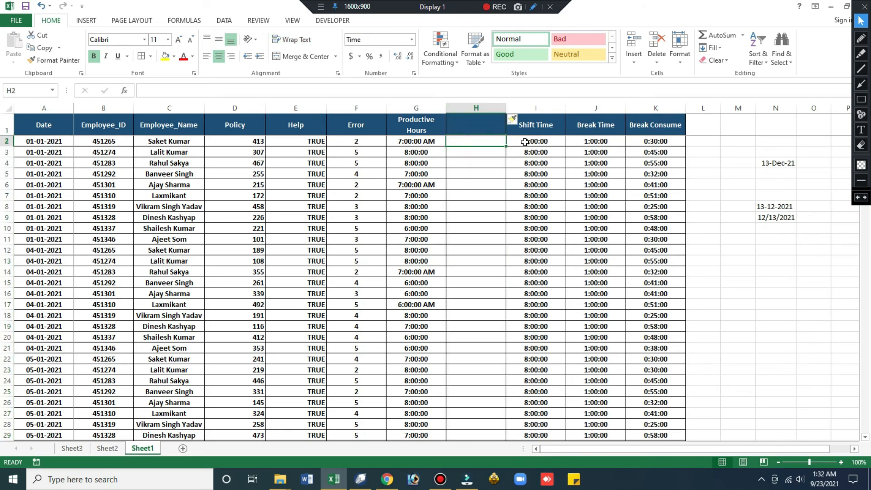
{"action": "type", "text": "=isn"}
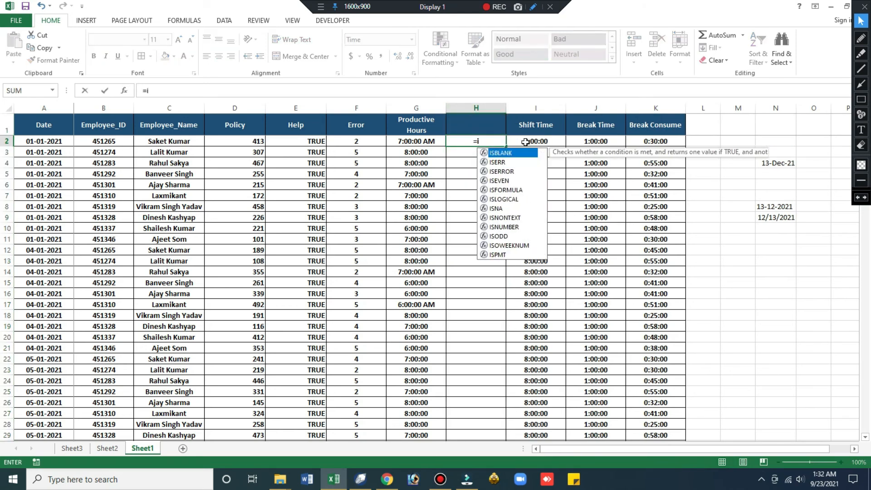
{"action": "key", "text": "Down"}
{"action": "key", "text": "Down"}
{"action": "key", "text": "Tab"}
{"action": "key", "text": "Left"}
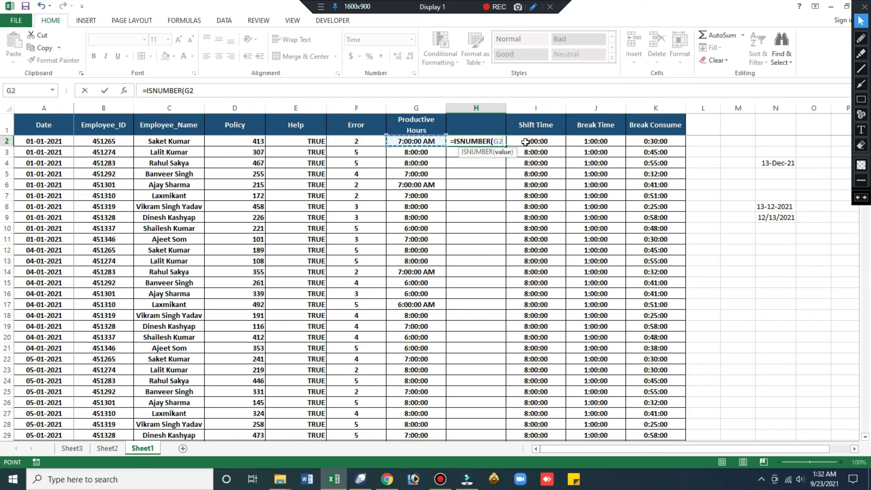
{"action": "key", "text": "ctrl+Return"}
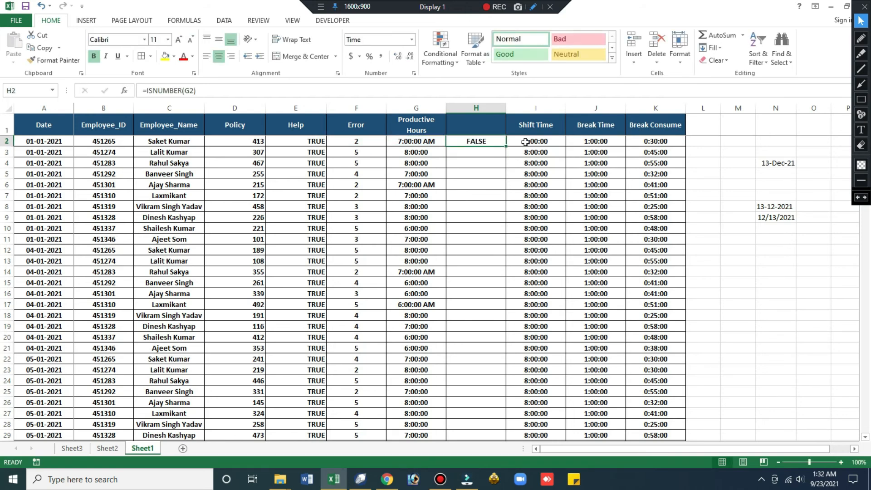
Copy the ISNUMBER formula from H2 down column H to row 111
{"action": "key", "text": "ctrl+c"}
{"action": "key", "text": "Left"}
{"action": "key", "text": "ctrl+Down"}
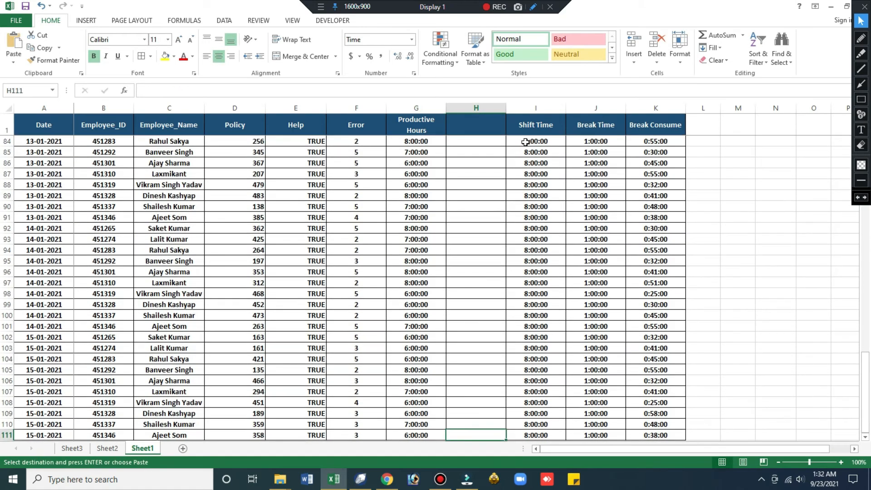
{"action": "key", "text": "Right"}
{"action": "key", "text": "ctrl+shift+Up"}
{"action": "key", "text": "ctrl+v"}
{"action": "key", "text": "ctrl+Up"}
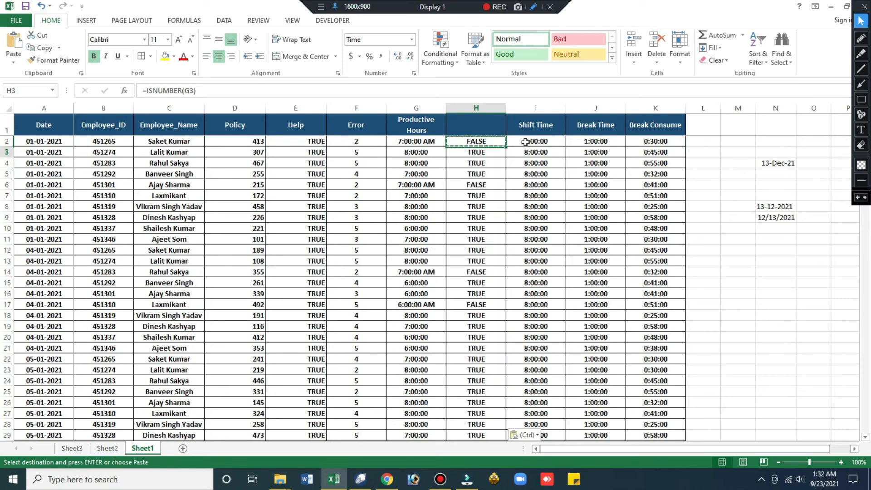
Examine the ISNUMBER results in column H for Productive Hours entries stored as text
{"action": "key", "text": "Escape"}
{"action": "key", "text": "F2"}
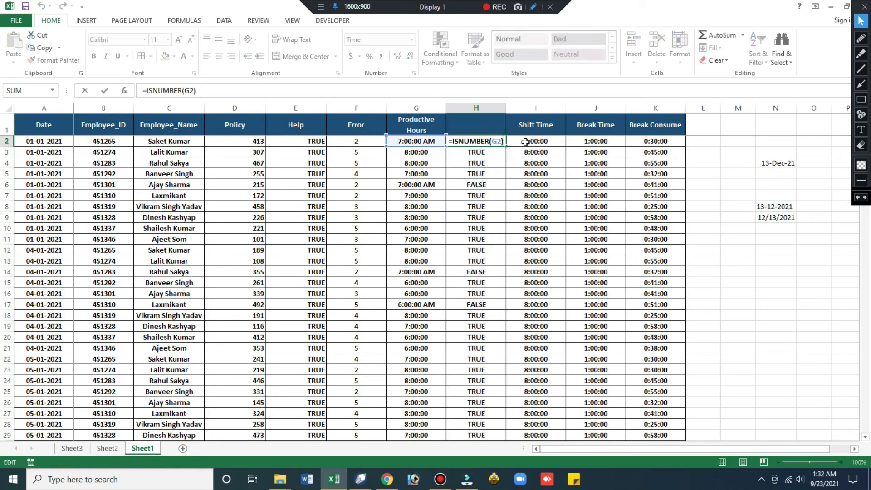
{"action": "key", "text": "Escape"}
{"action": "key", "text": "Down"}
{"action": "key", "text": "Down"}
{"action": "key", "text": "Down"}
{"action": "key", "text": "Down"}
{"action": "key", "text": "F2"}
{"action": "key", "text": "Escape"}
{"action": "key", "text": "Down"}
{"action": "key", "text": "Down"}
{"action": "key", "text": "Down"}
{"action": "key", "text": "Down"}
{"action": "key", "text": "Down"}
{"action": "key", "text": "Down"}
{"action": "key", "text": "Down"}
{"action": "key", "text": "Down"}
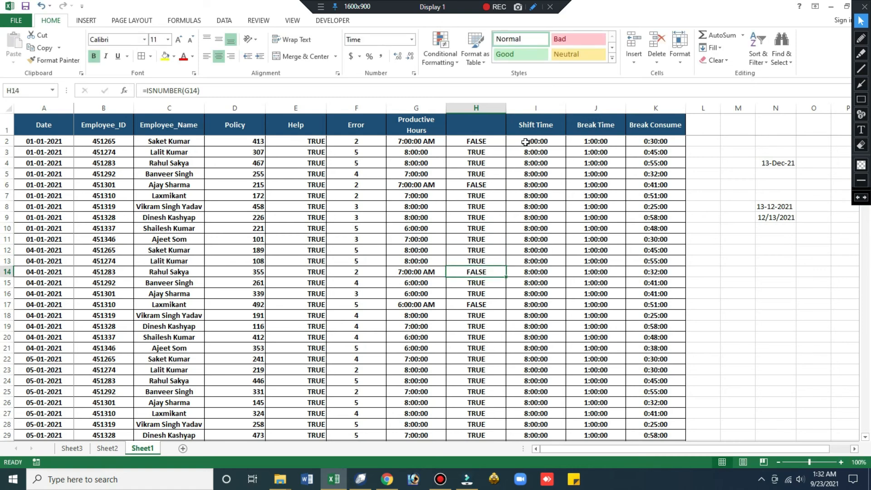
Turn on filtering for the header row, row 1, instead of row 2
{"action": "key", "text": "ctrl+Up"}
{"action": "key", "text": "Up"}
{"action": "key", "text": "Left"}
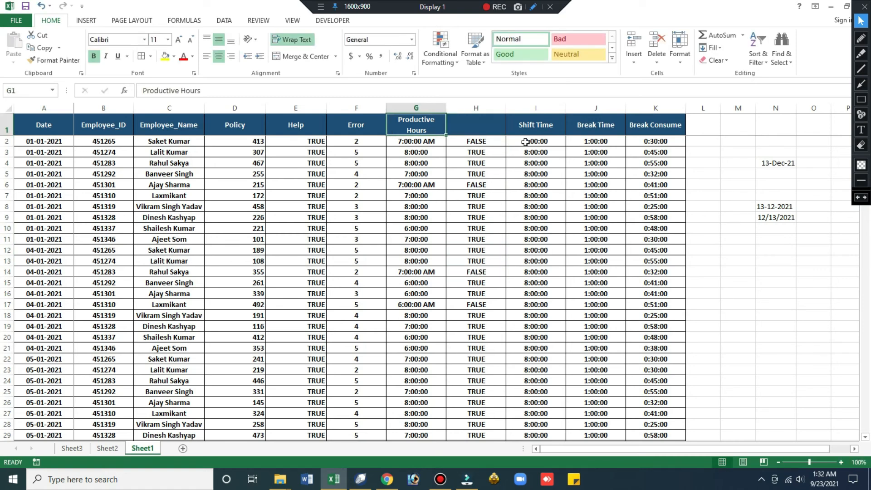
{"action": "left_click", "coordinate": [219, 23]}
{"action": "left_click", "coordinate": [288, 48]}
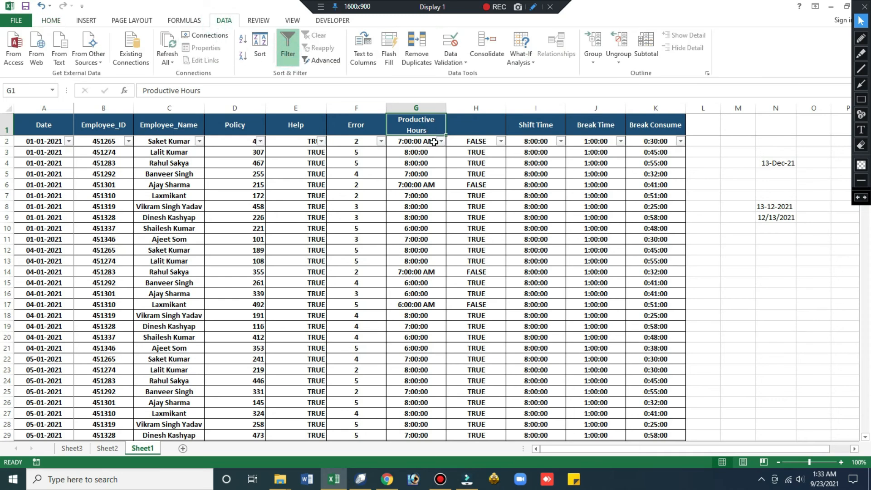
{"action": "key", "text": "shift+space"}
{"action": "key", "text": "ctrl+shift+l"}
{"action": "key", "text": "ctrl+shift+l"}
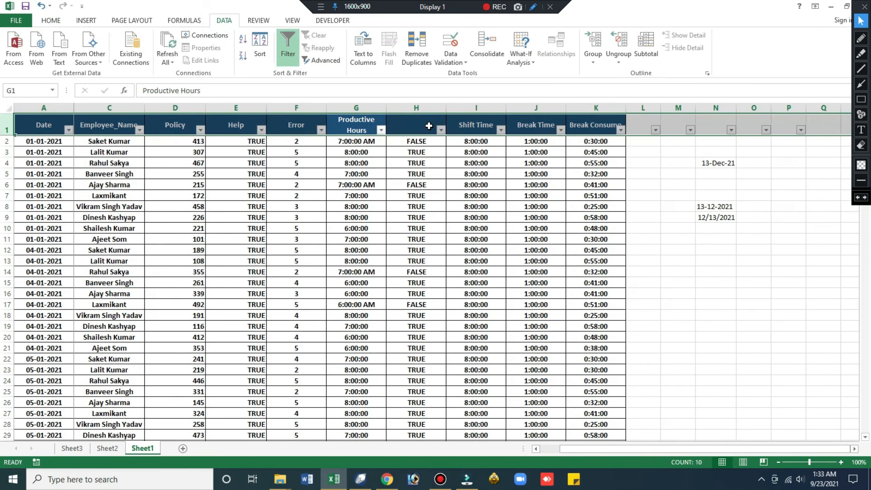
Filter the Productive Hours column to only 6:00:00 AM and select the Productive Hours cell G17
{"action": "left_click", "coordinate": [371, 126]}
{"action": "left_click", "coordinate": [388, 130]}
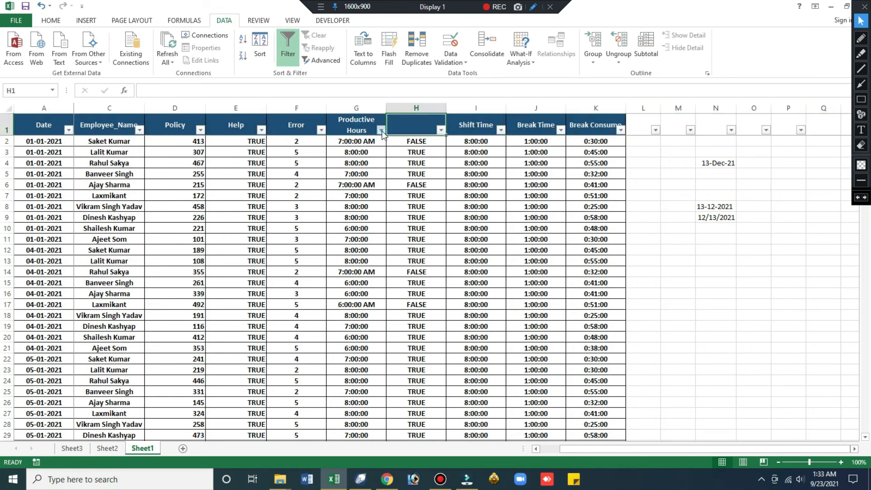
{"action": "left_click", "coordinate": [382, 130]}
{"action": "left_click", "coordinate": [272, 236]}
{"action": "left_click", "coordinate": [273, 270]}
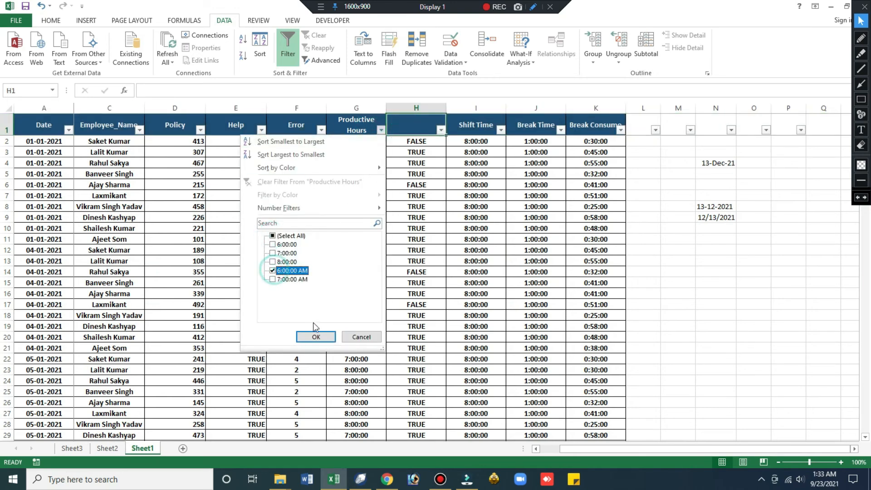
{"action": "left_click", "coordinate": [316, 336]}
{"action": "key", "text": "Down"}
{"action": "key", "text": "Left"}
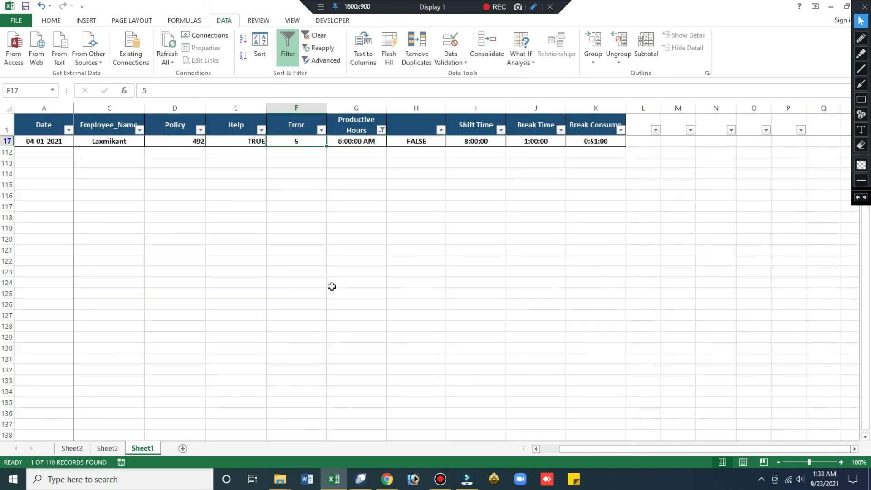
{"action": "key", "text": "F2"}
{"action": "type", "text": "0"}
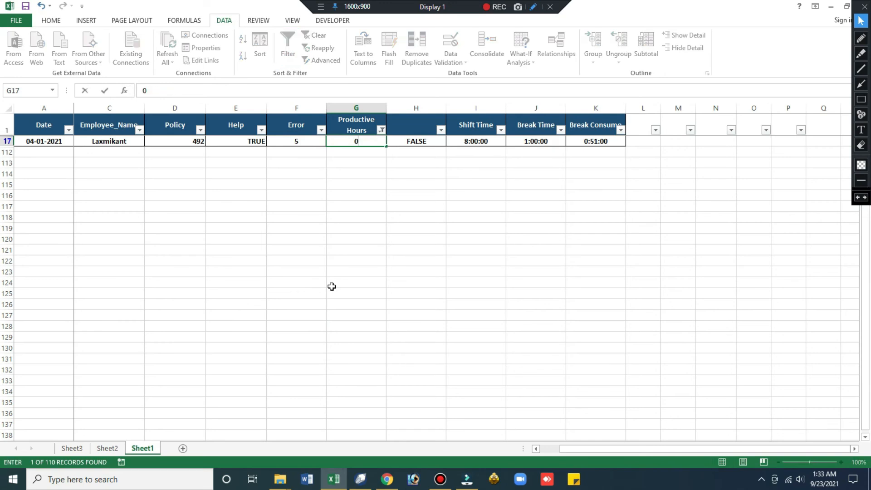
{"action": "key", "text": "Escape"}
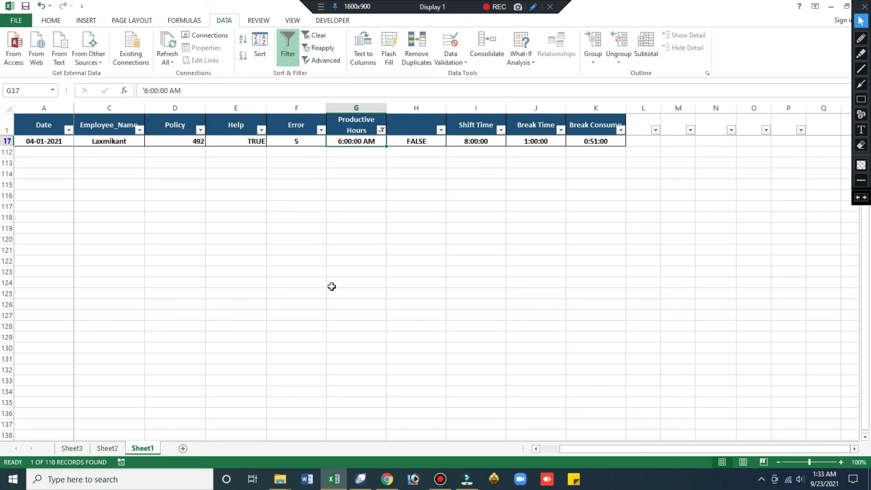
Remove the leading apostrophe from the 6:00:00 AM entry in G17 so it becomes a real time value
{"action": "left_click", "coordinate": [144, 90]}
{"action": "key", "text": "BackSpace"}
{"action": "key", "text": "Return"}
Change the Productive Hours filter to show only the 7:00:00 AM entries
{"action": "key", "text": "Up"}
{"action": "key", "text": "Up"}
{"action": "key", "text": "alt+Down"}
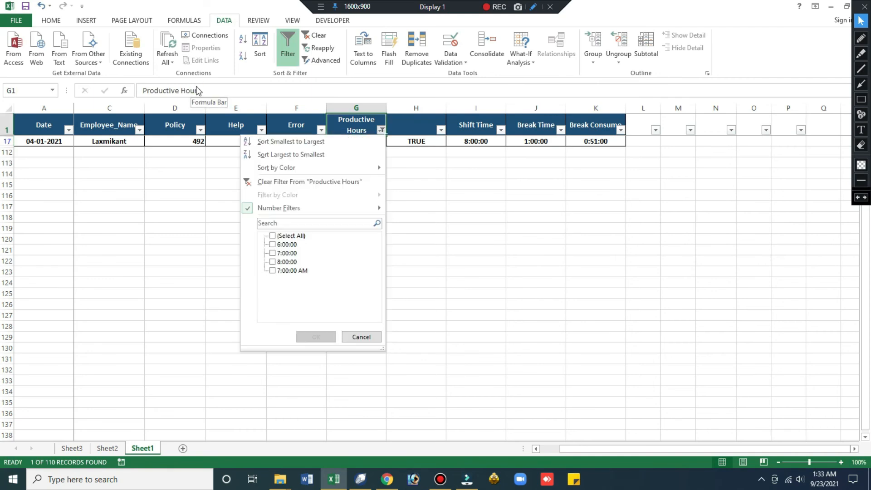
{"action": "left_click", "coordinate": [272, 270]}
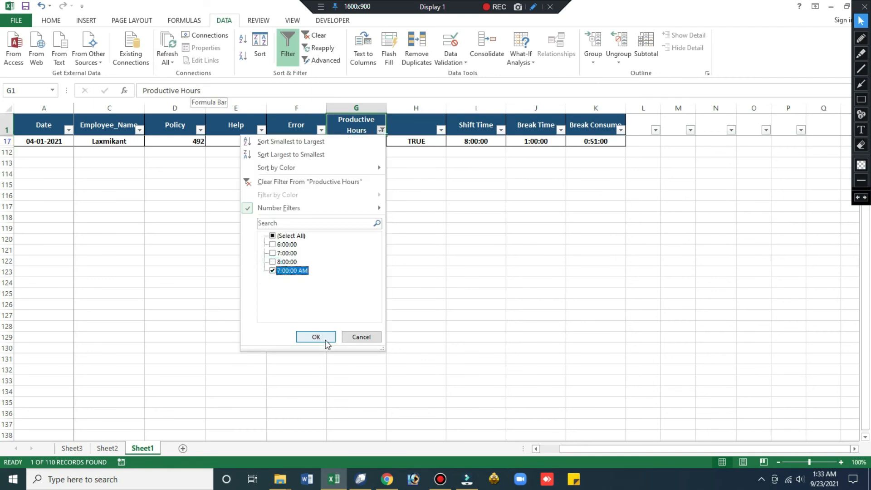
{"action": "left_click", "coordinate": [323, 338]}
Remove the leading apostrophe from the 7:00:00 AM entry in G2
{"action": "key", "text": "Down"}
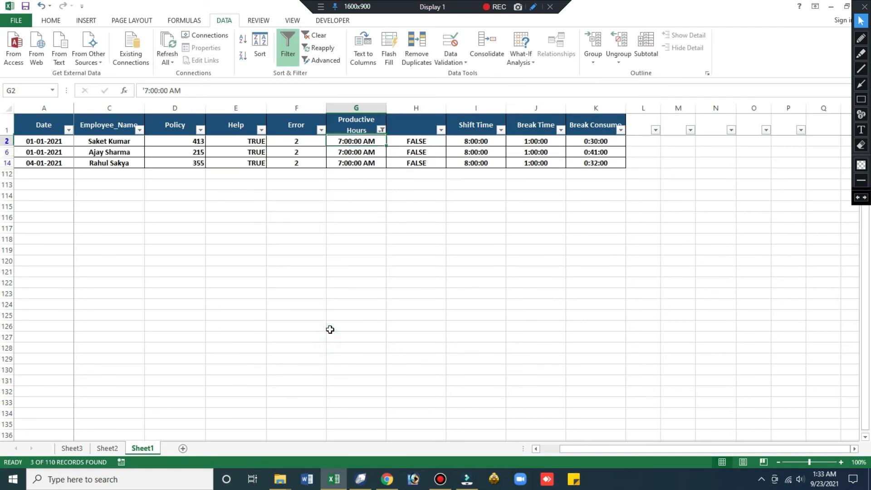
{"action": "left_click", "coordinate": [145, 90]}
{"action": "key", "text": "BackSpace"}
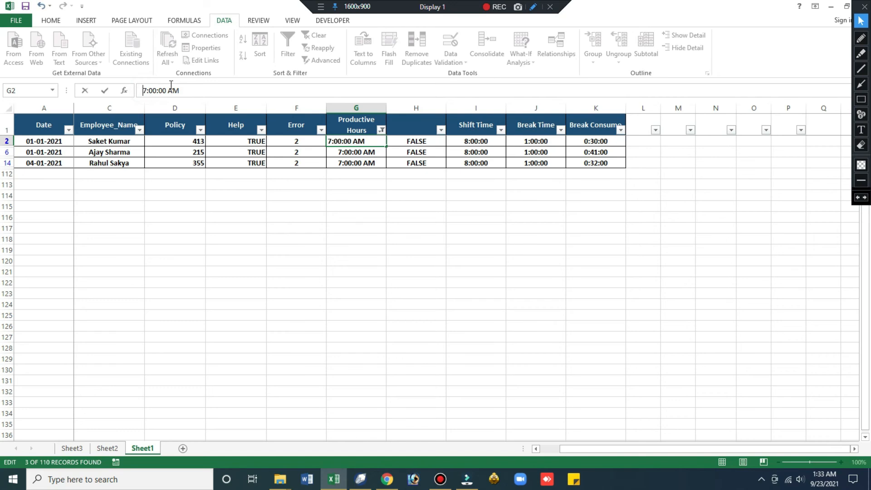
{"action": "key", "text": "Return"}
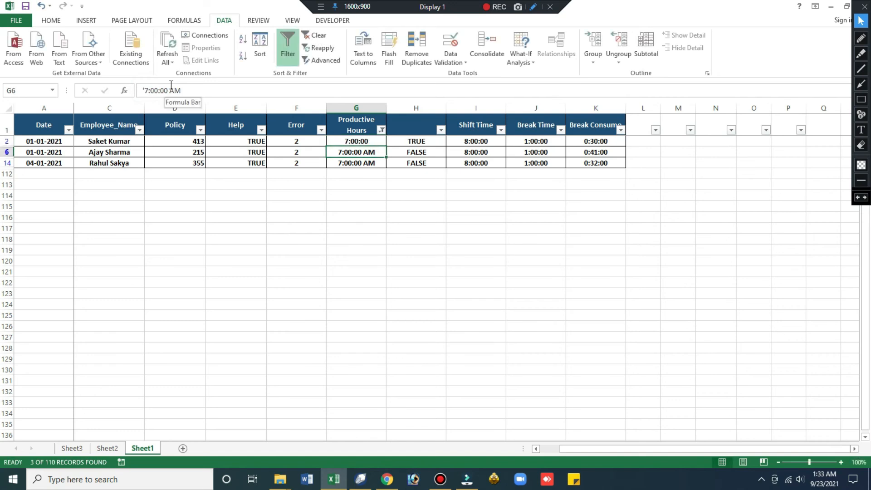
Enter 07:00:00 in G6 and copy that value to G14
{"action": "type", "text": "07:00:00"}
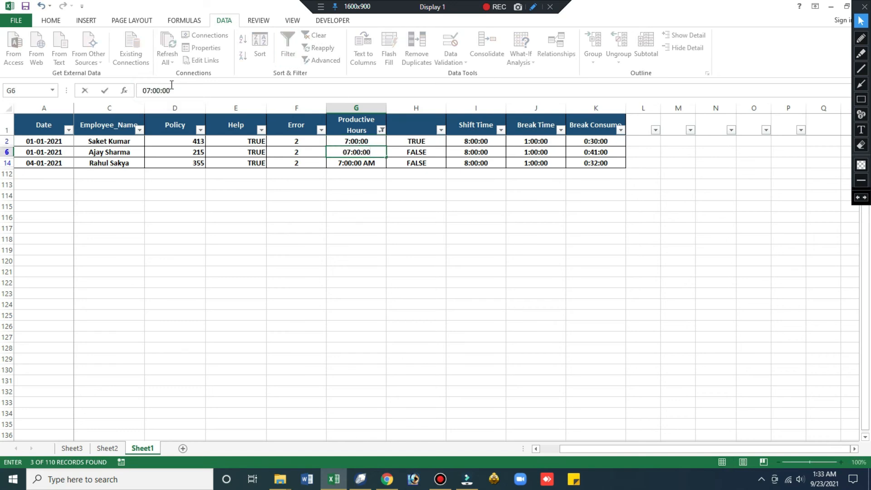
{"action": "key", "text": "ctrl+Return"}
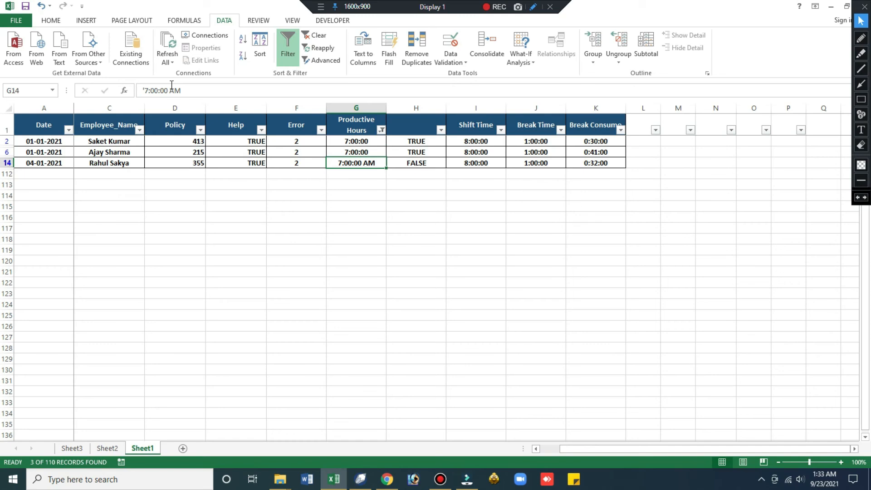
{"action": "key", "text": "ctrl+c"}
{"action": "key", "text": "Down"}
{"action": "key", "text": "ctrl+v"}
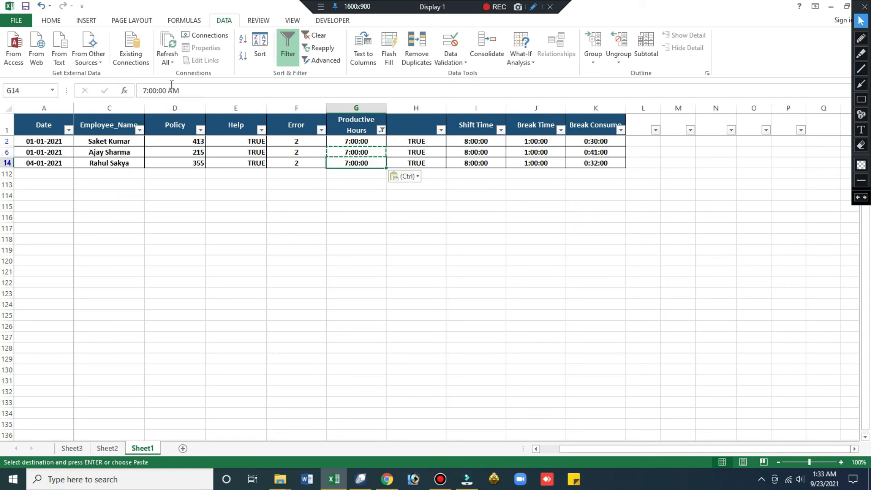
{"action": "key", "text": "Escape"}
Turn off filtering and delete the ISNUMBER helper column H before Shift Time
{"action": "key", "text": "ctrl+Up"}
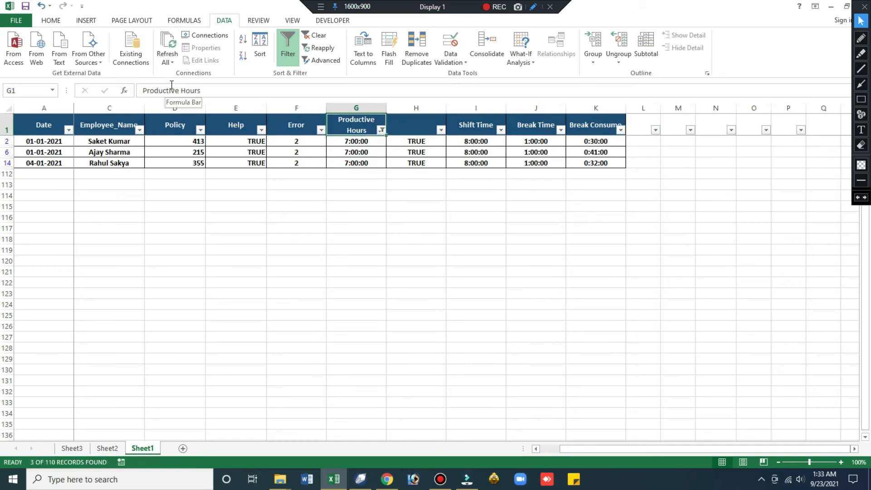
{"action": "key", "text": "ctrl+shift+l"}
{"action": "key", "text": "Down"}
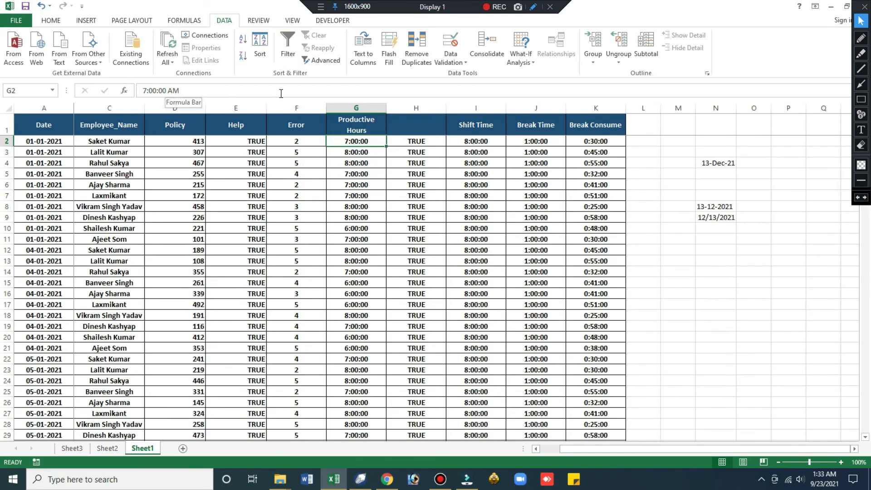
{"action": "left_click", "coordinate": [410, 108]}
{"action": "right_click", "coordinate": [409, 108]}
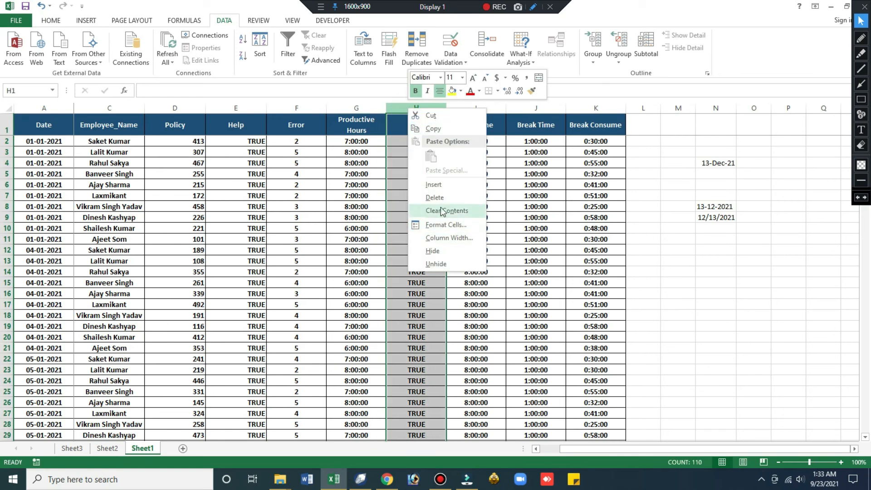
{"action": "left_click", "coordinate": [439, 203]}
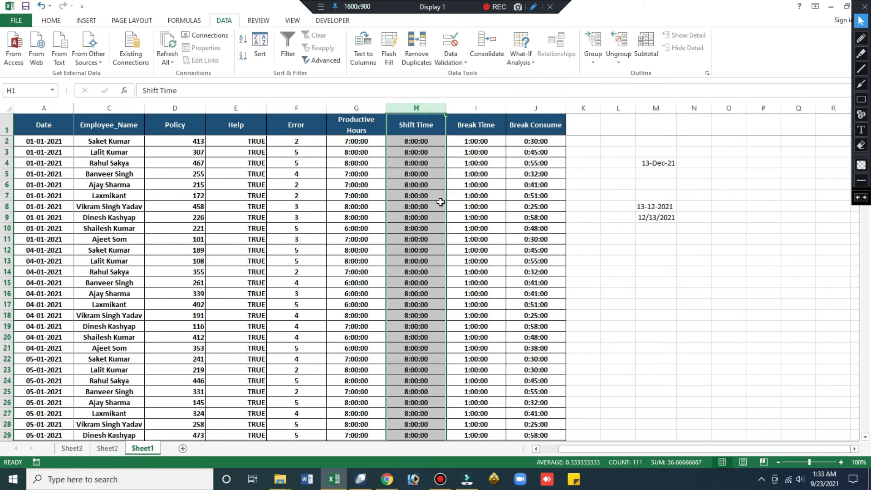
{"action": "key", "text": "ctrl+Home"}
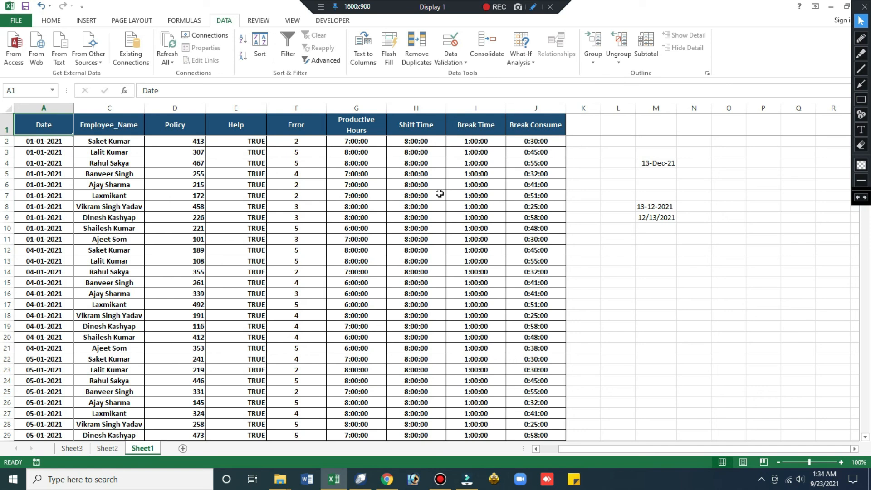
Delete the Help column E and return to cell A1
{"action": "left_click", "coordinate": [242, 105]}
{"action": "right_click", "coordinate": [243, 103]}
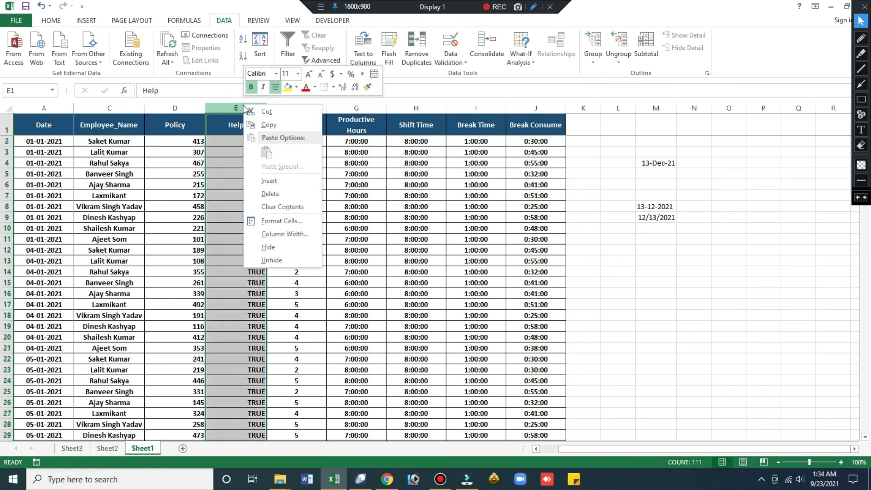
{"action": "left_click", "coordinate": [270, 194]}
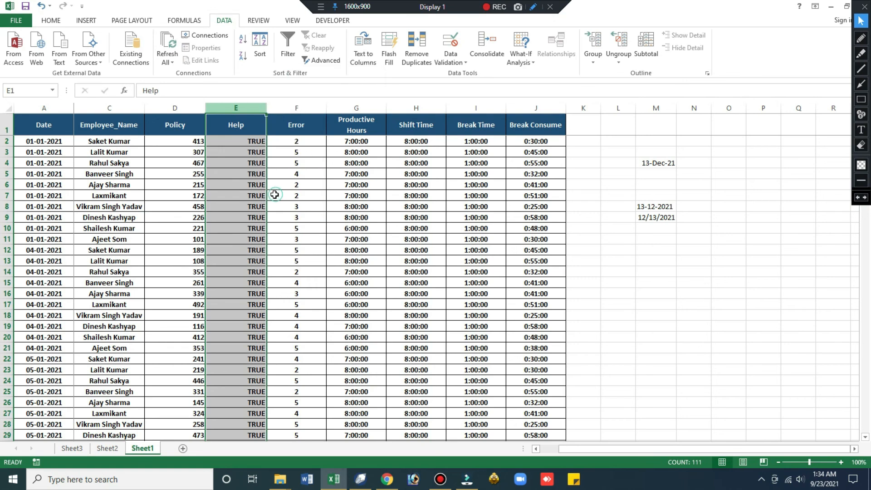
{"action": "left_click", "coordinate": [212, 170]}
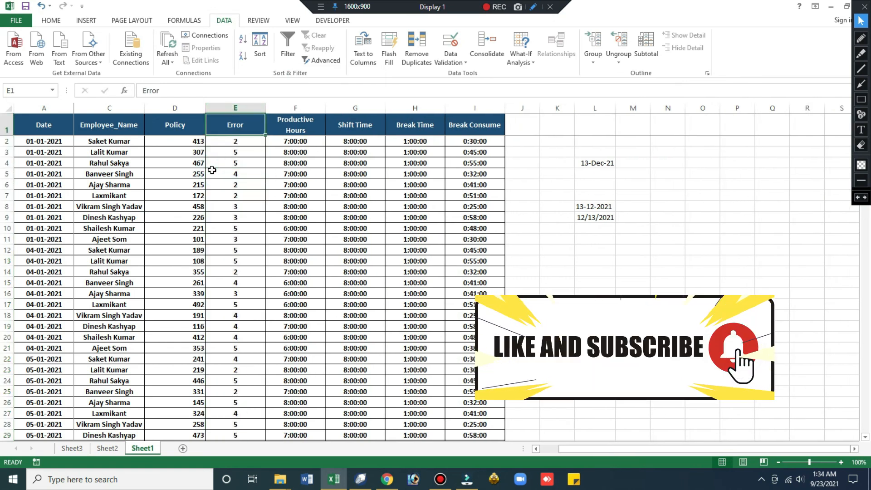
{"action": "key", "text": "ctrl+Home"}
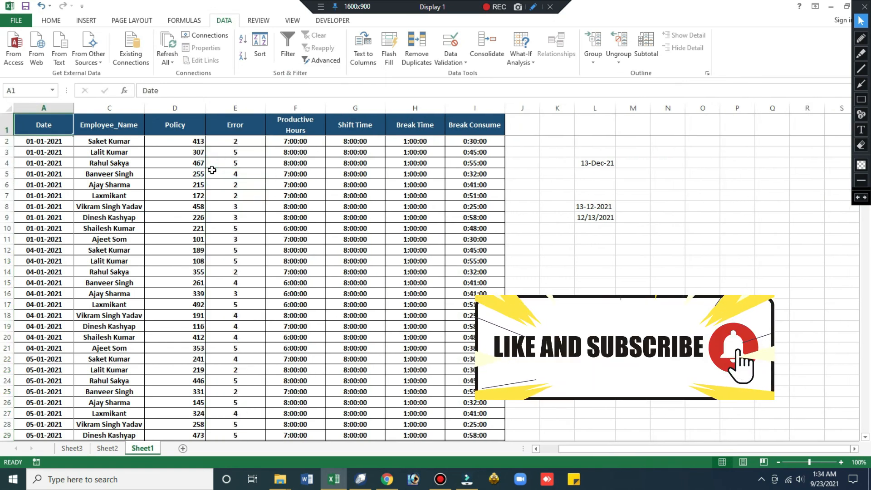
Clear the stray sample dates in column L beside the table
{"action": "left_click_drag", "start_coordinate": [594, 152], "coordinate": [600, 254]}
{"action": "key", "text": "Delete"}
{"action": "left_click", "coordinate": [308, 238]}
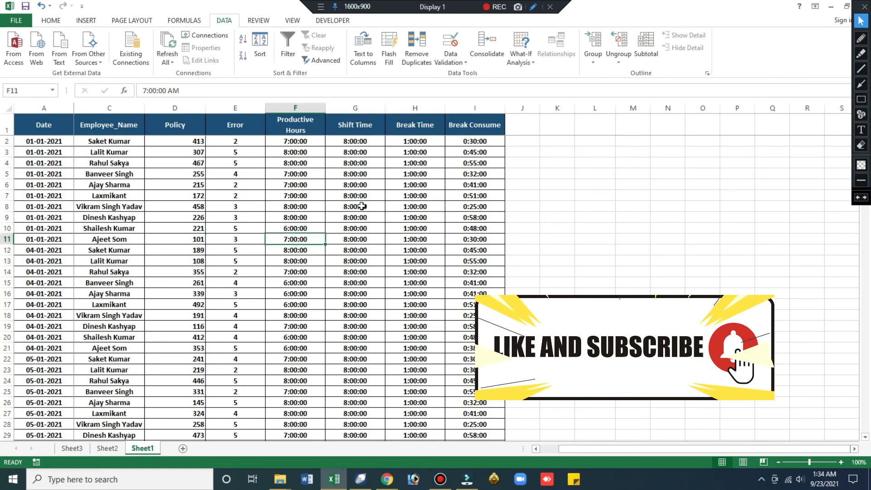